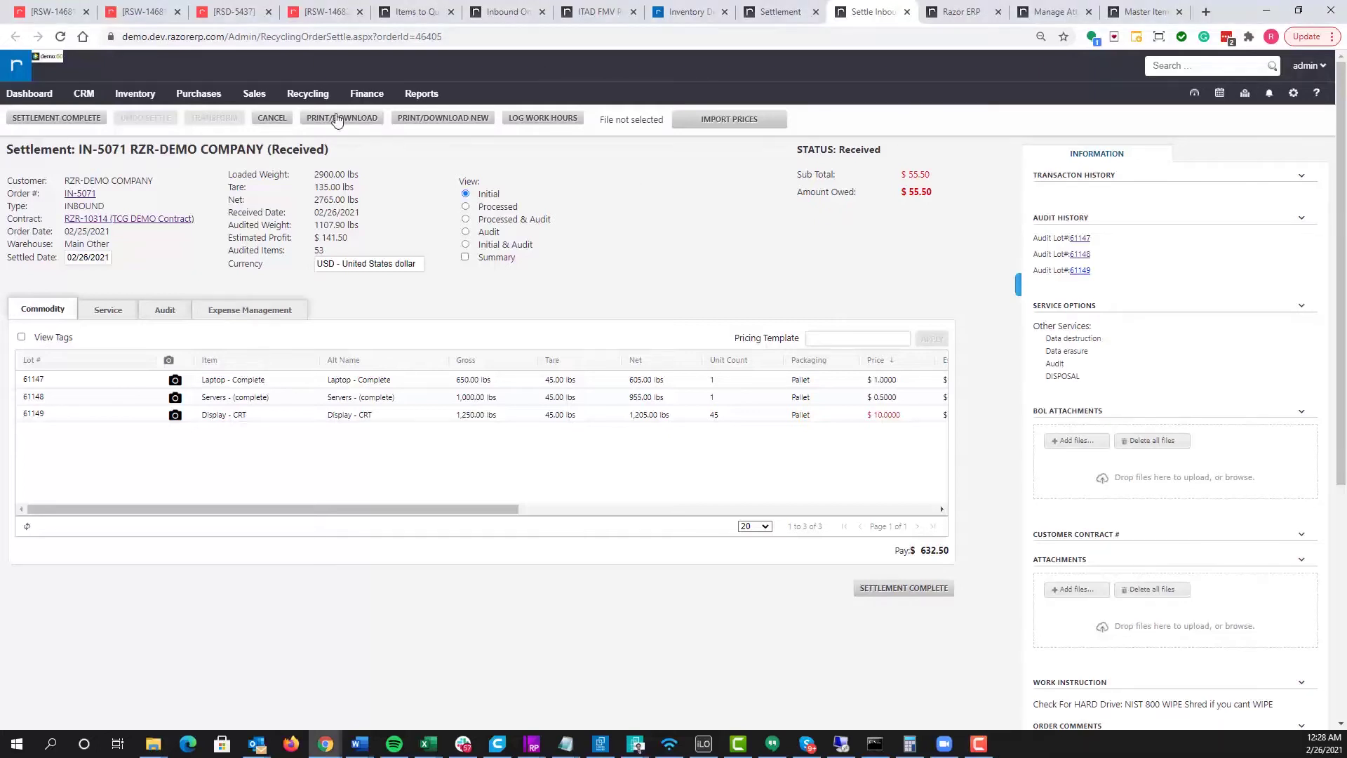
Open the pending RZR-DEMO COMPANY inbound order received 02/26/2021 from the recycling settlement list for settling.
{"action": "left_click", "coordinate": [299, 96]}
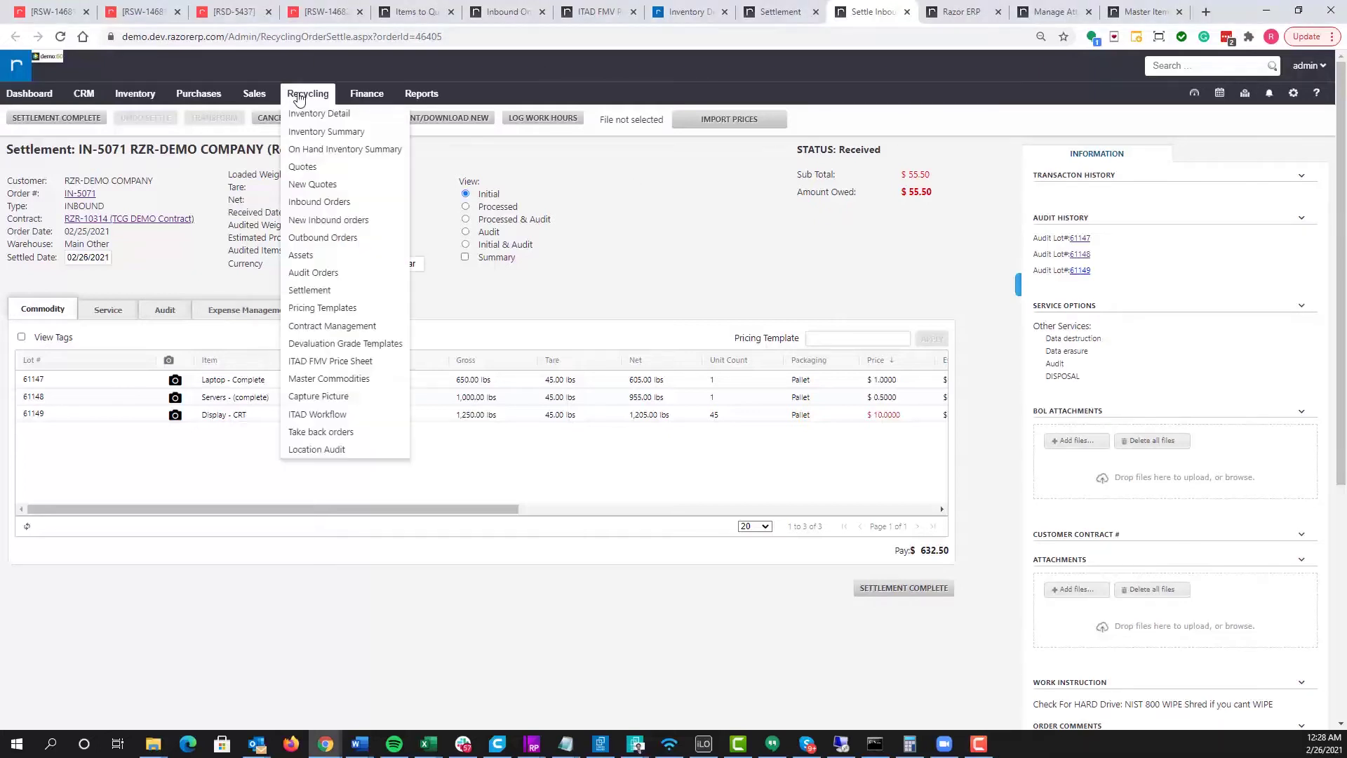
{"action": "left_click", "coordinate": [312, 292]}
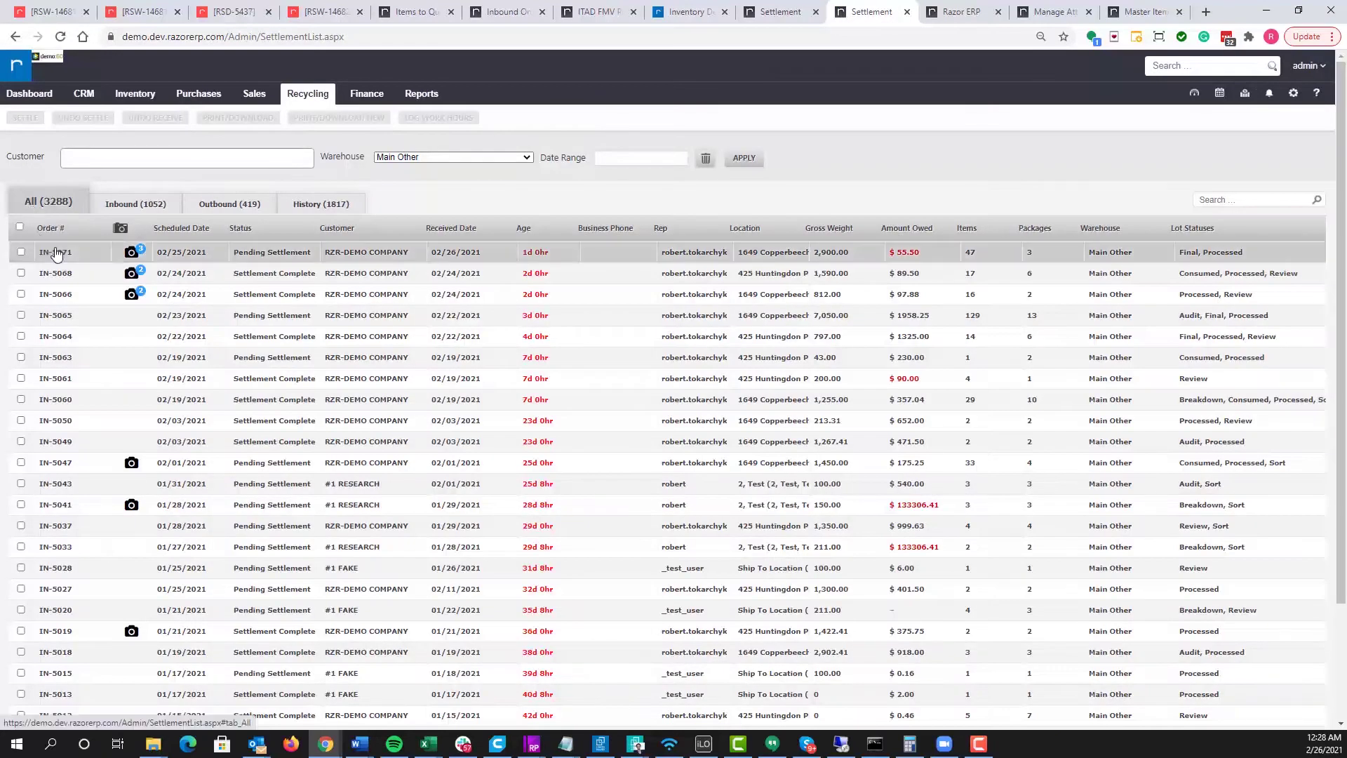
{"action": "left_click", "coordinate": [61, 259]}
{"action": "left_click", "coordinate": [25, 117]}
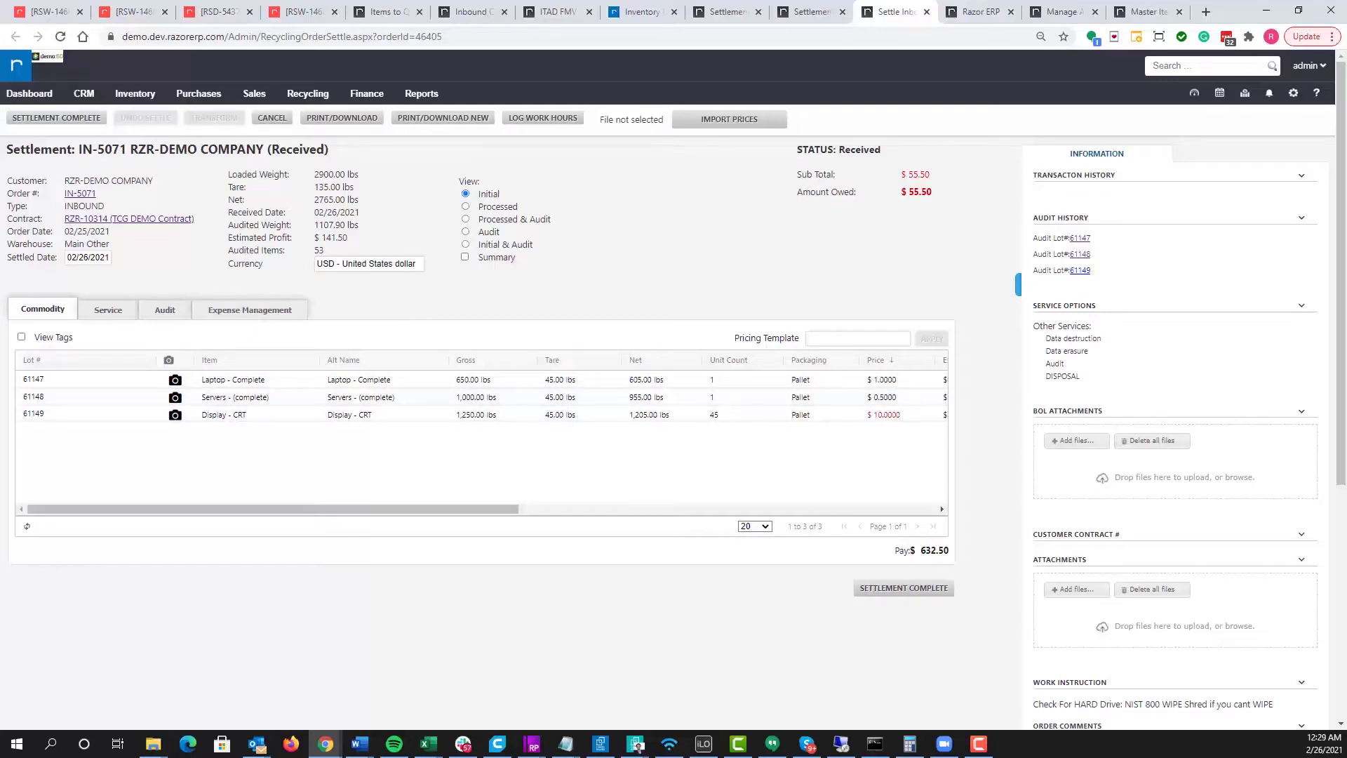
Review the settlement's title, status, service options, work instruction and order comments.
{"action": "left_click_drag", "start_coordinate": [50, 151], "coordinate": [232, 151]}
{"action": "left_click", "coordinate": [779, 163]}
{"action": "left_click_drag", "start_coordinate": [1052, 306], "coordinate": [1108, 303]}
{"action": "scroll", "coordinate": [1115, 495], "scroll_direction": "down", "scroll_amount": 1}
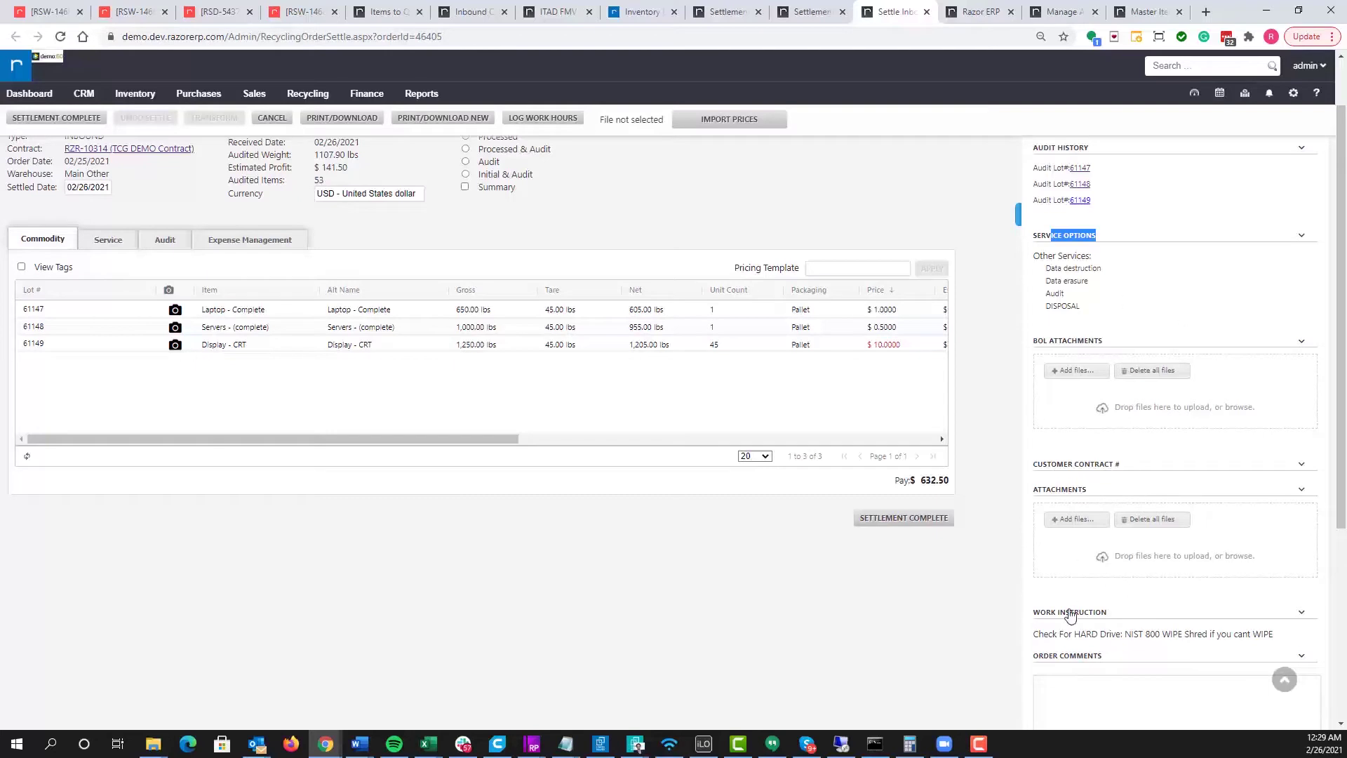
{"action": "scroll", "coordinate": [1073, 597], "scroll_direction": "down", "scroll_amount": 2}
{"action": "left_click", "coordinate": [1096, 568]}
{"action": "key", "text": "Tab"}
{"action": "scroll", "coordinate": [737, 190], "scroll_direction": "up", "scroll_amount": 3}
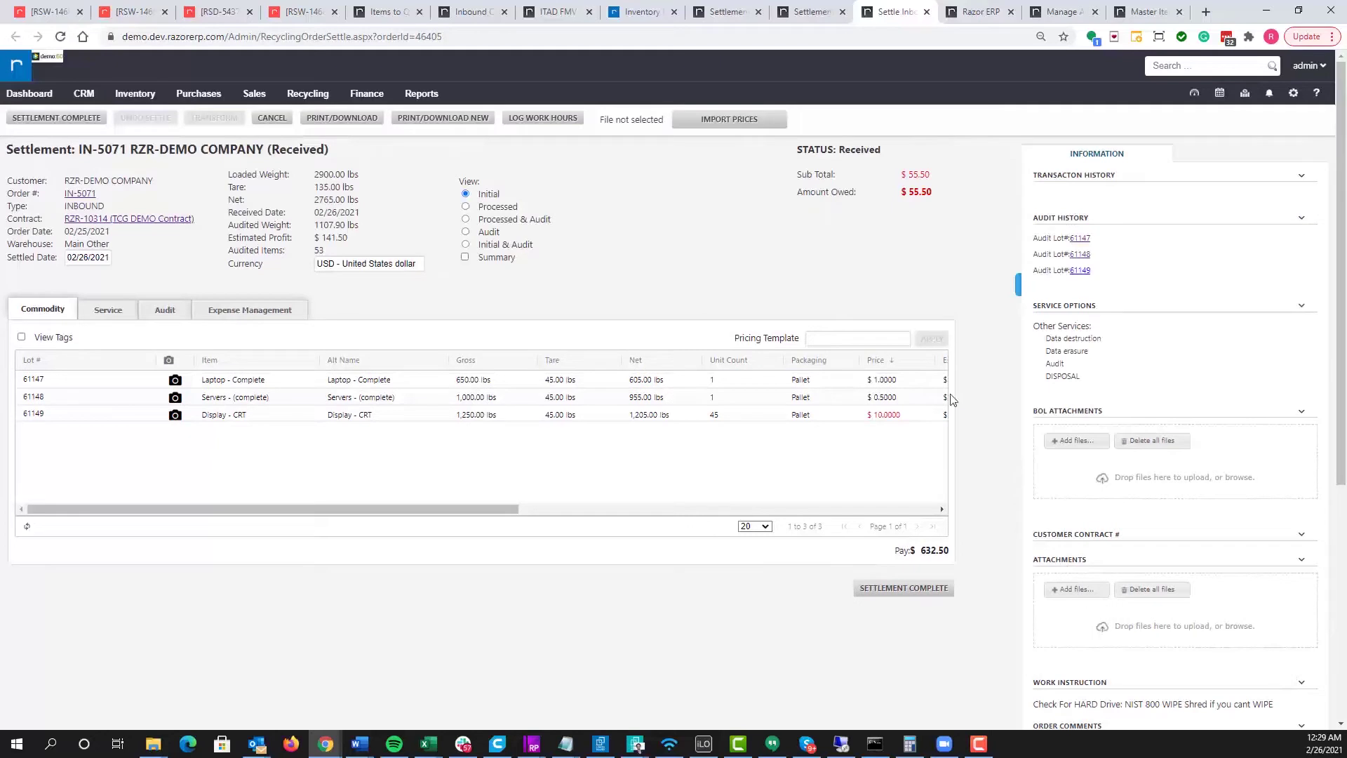
Collapse the side information panel and look through the settlement's service, audit, expense management and commodity details.
{"action": "left_click", "coordinate": [1017, 280]}
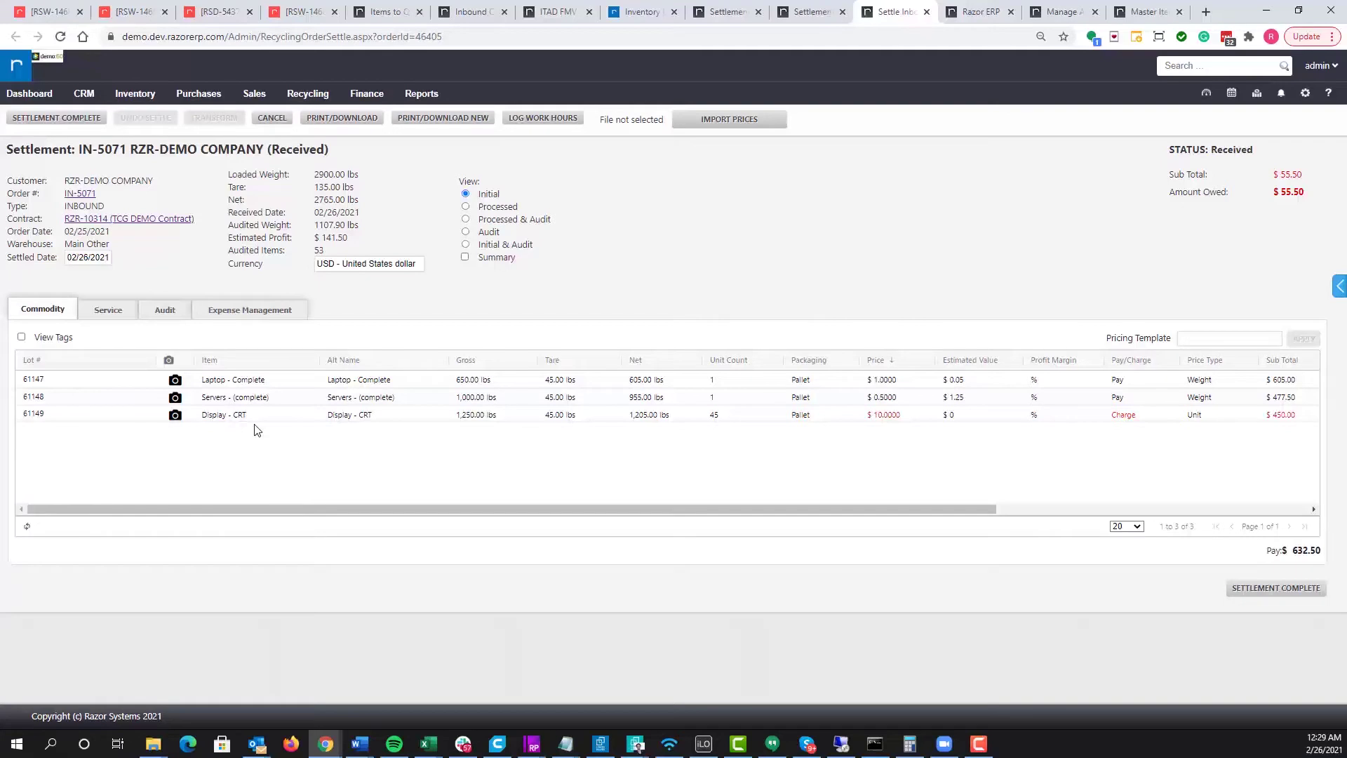
{"action": "left_click", "coordinate": [109, 310]}
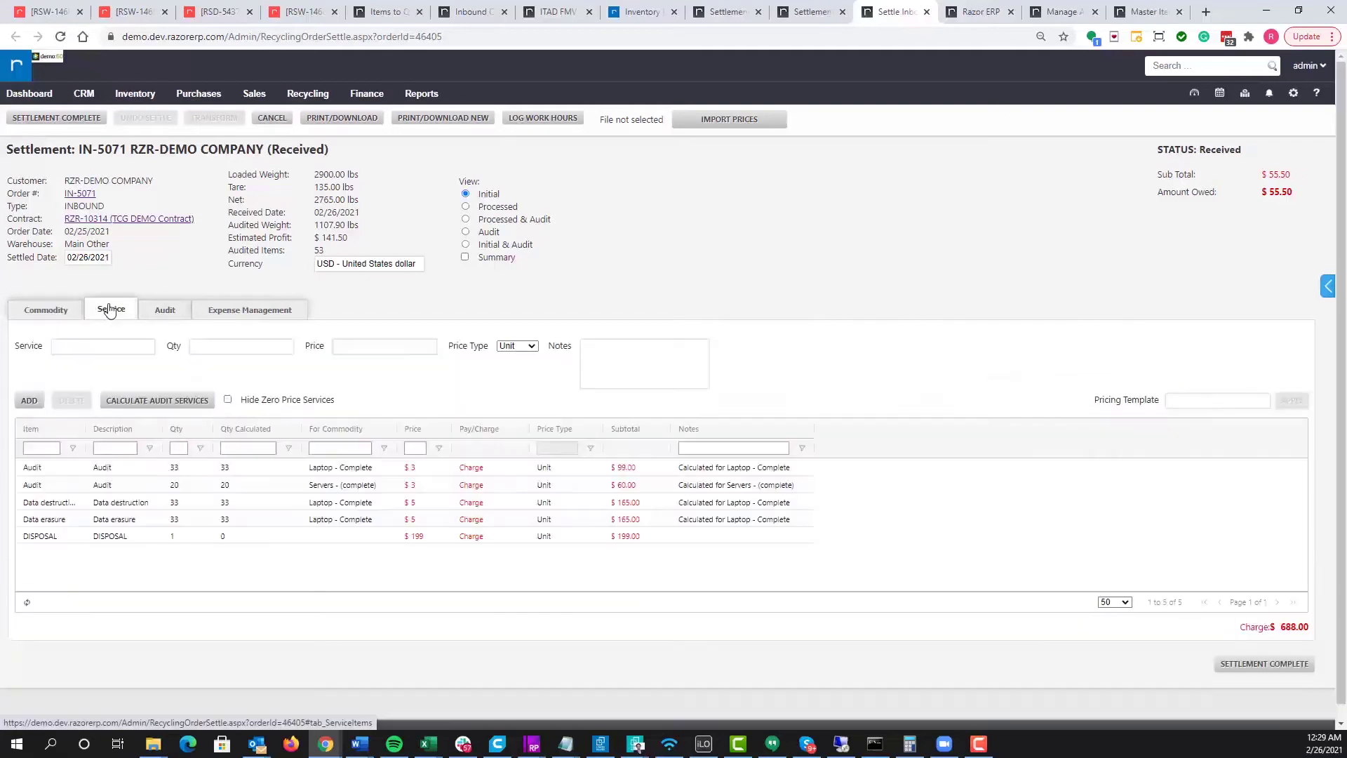
{"action": "left_click", "coordinate": [159, 311]}
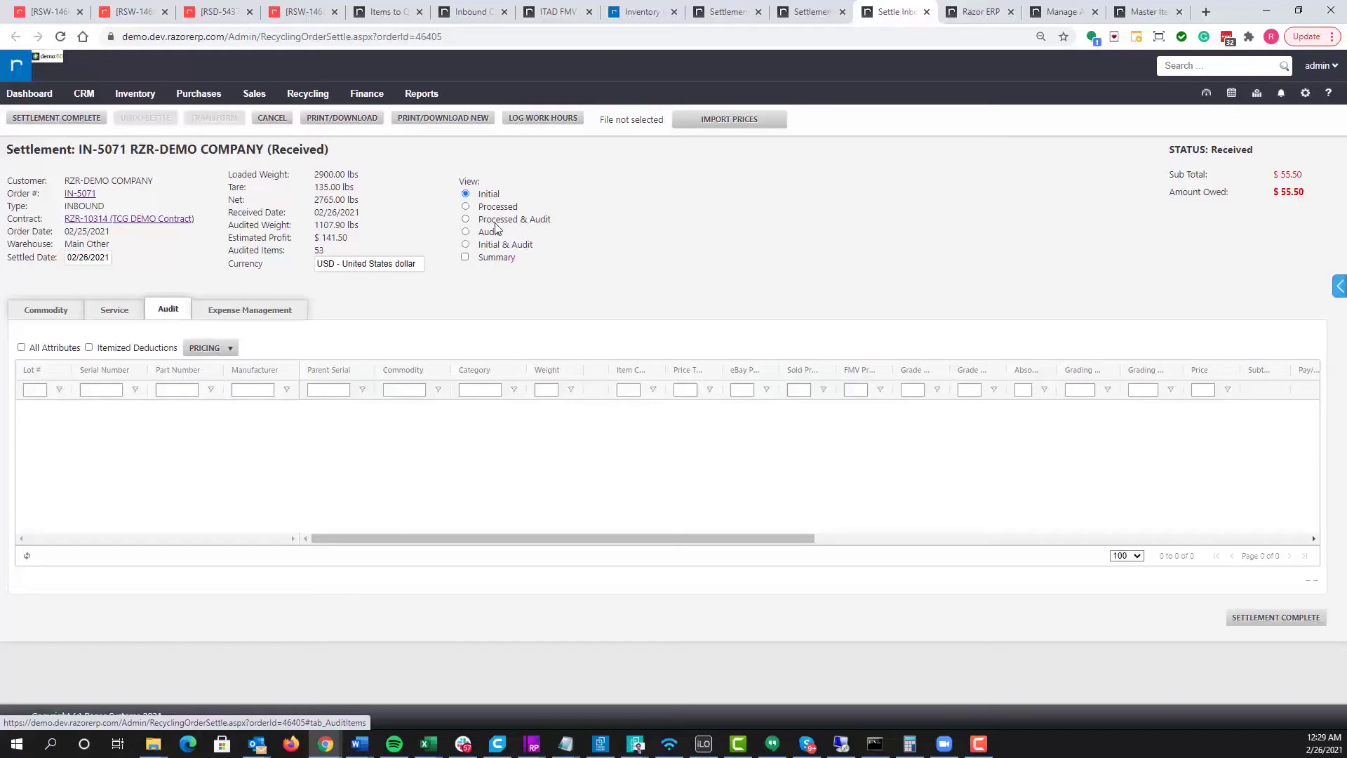
{"action": "left_click", "coordinate": [245, 309]}
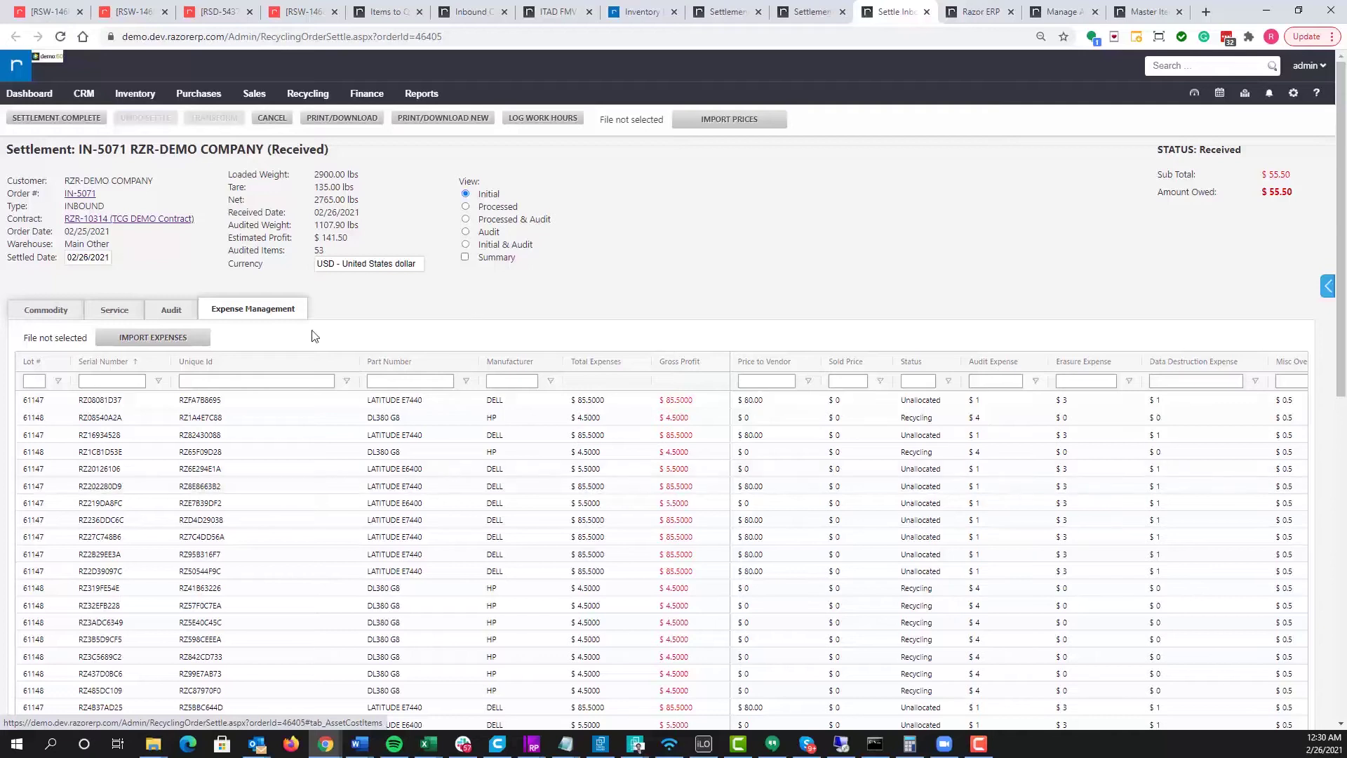
{"action": "left_click", "coordinate": [57, 308]}
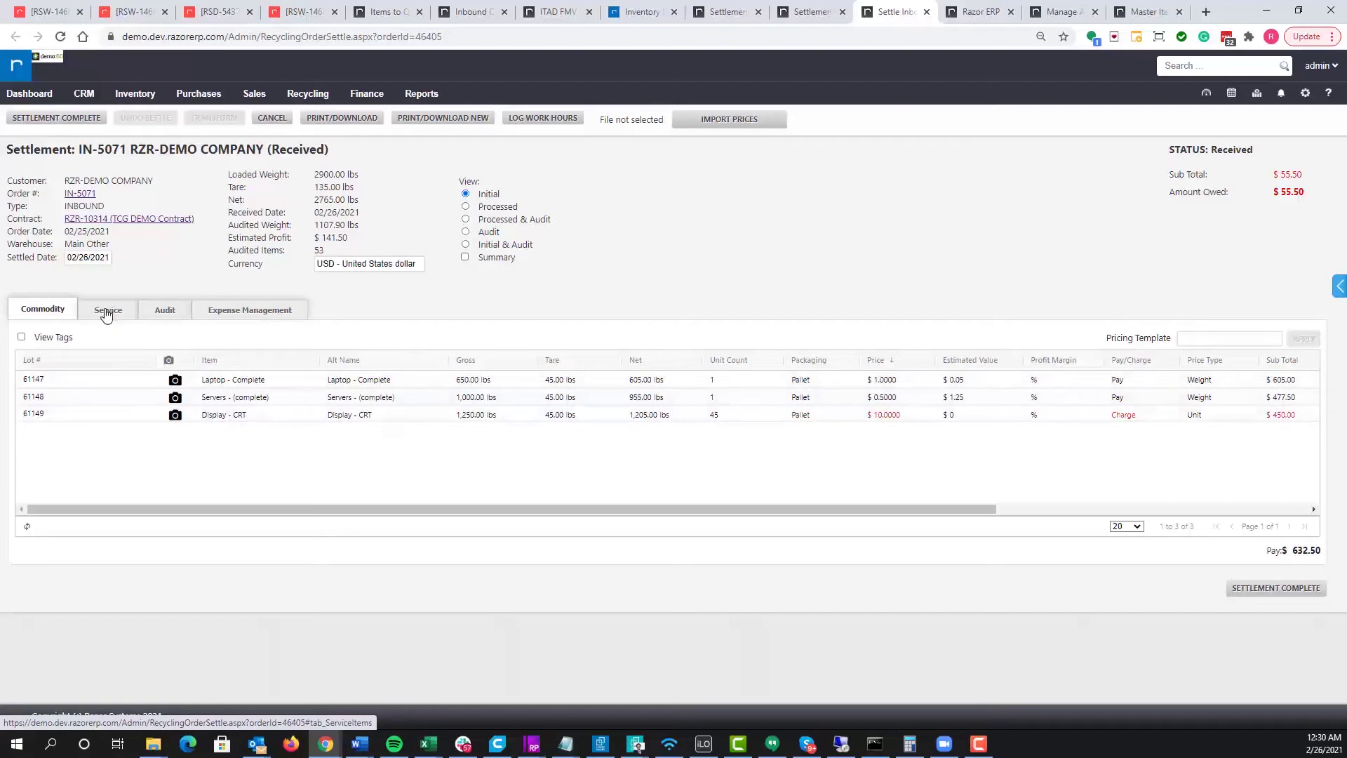
Switch the settlement view to Processed & Audit and review its audit and commodity items.
{"action": "left_click", "coordinate": [165, 310]}
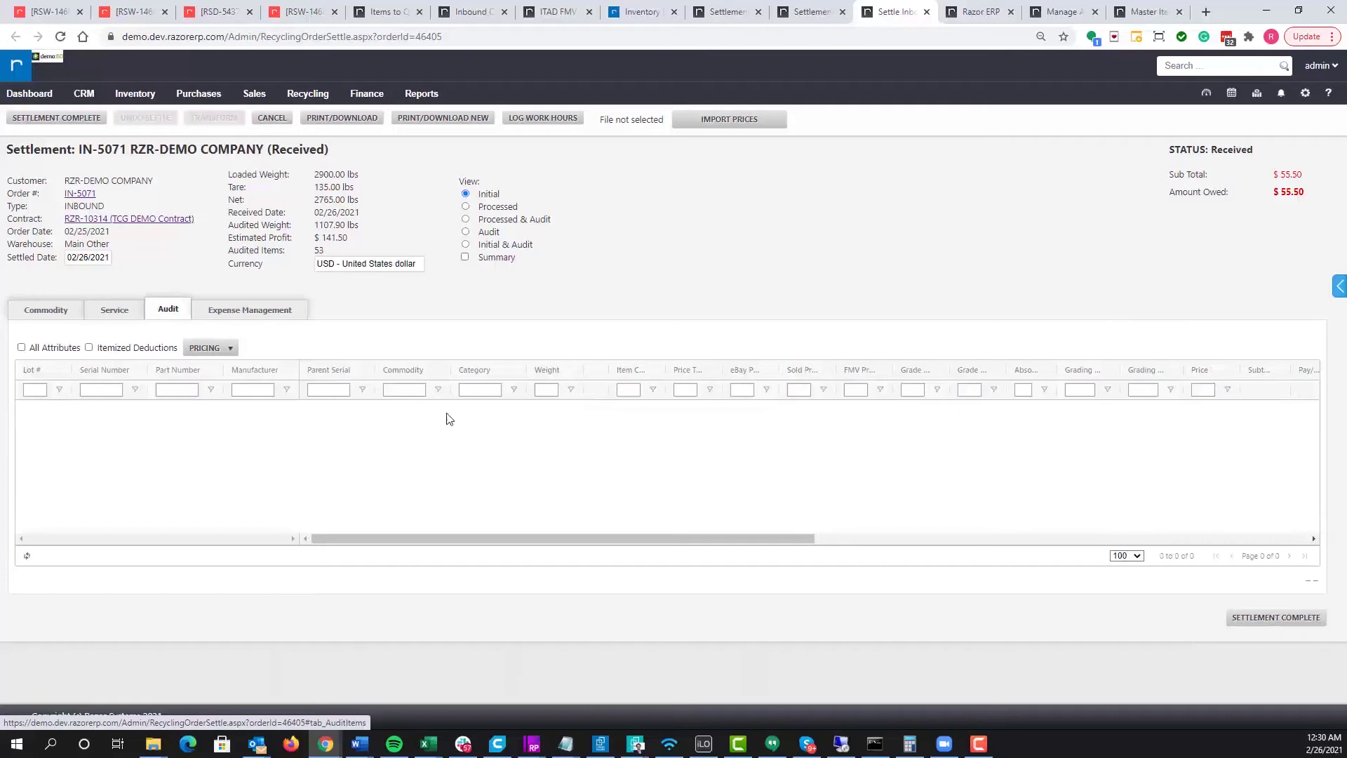
{"action": "left_click", "coordinate": [515, 222]}
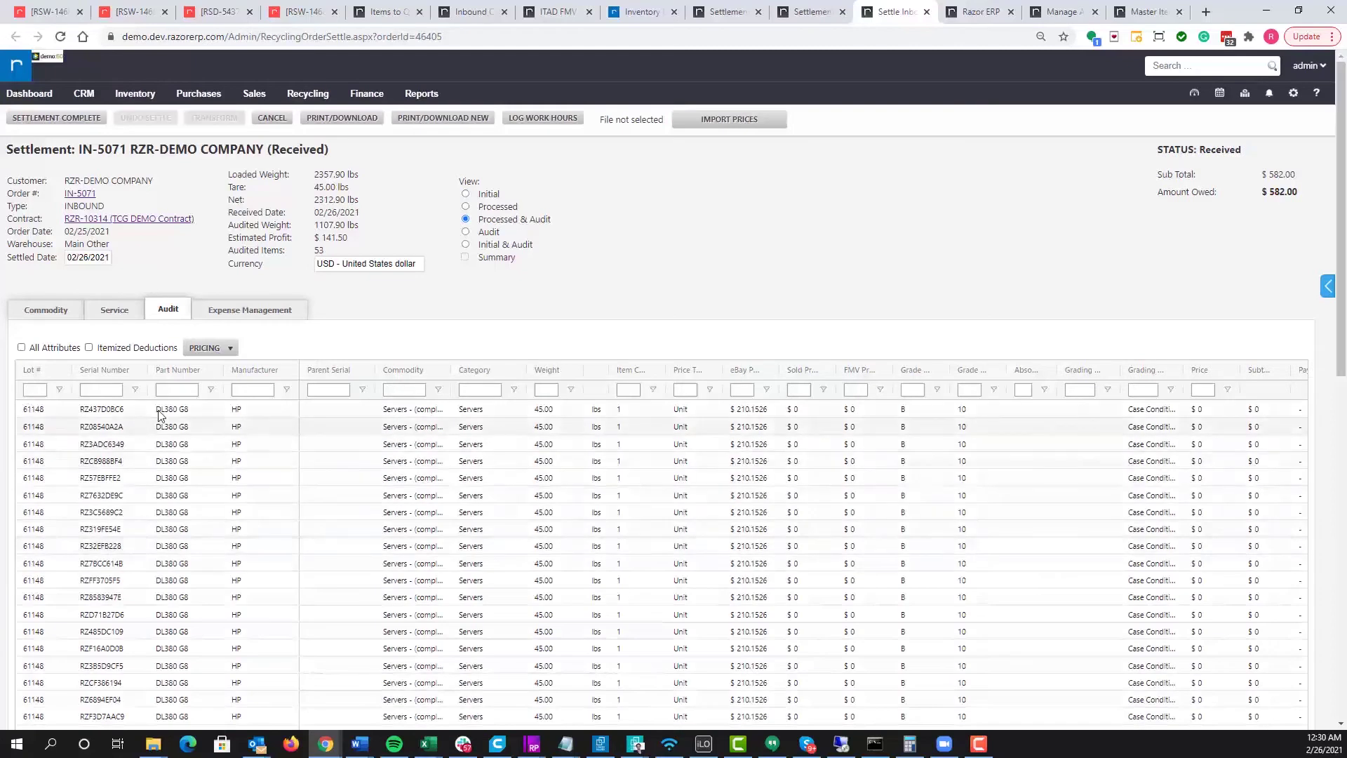
{"action": "left_click", "coordinate": [64, 316]}
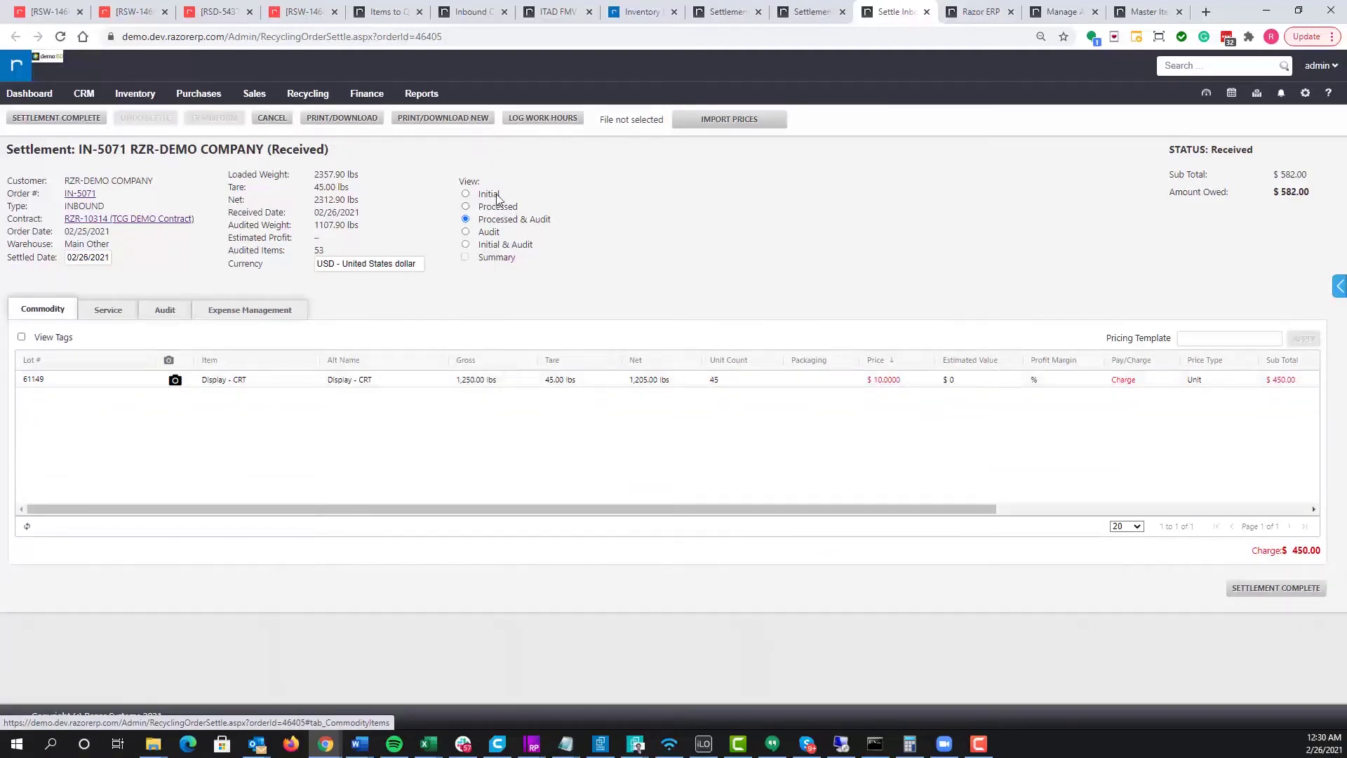
Switch the settlement view to Initial & Audit and review its service, audit and commodity entries.
{"action": "left_click", "coordinate": [489, 247]}
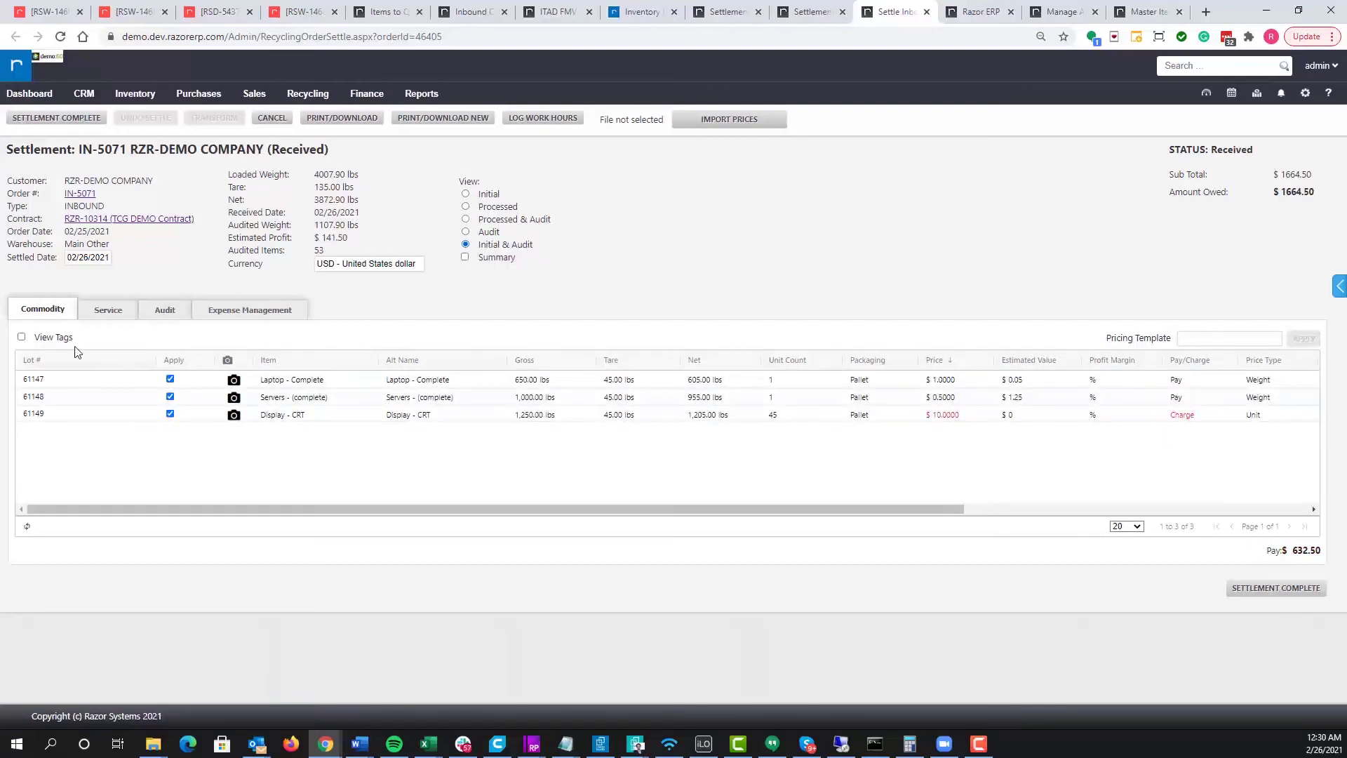
{"action": "left_click", "coordinate": [109, 311]}
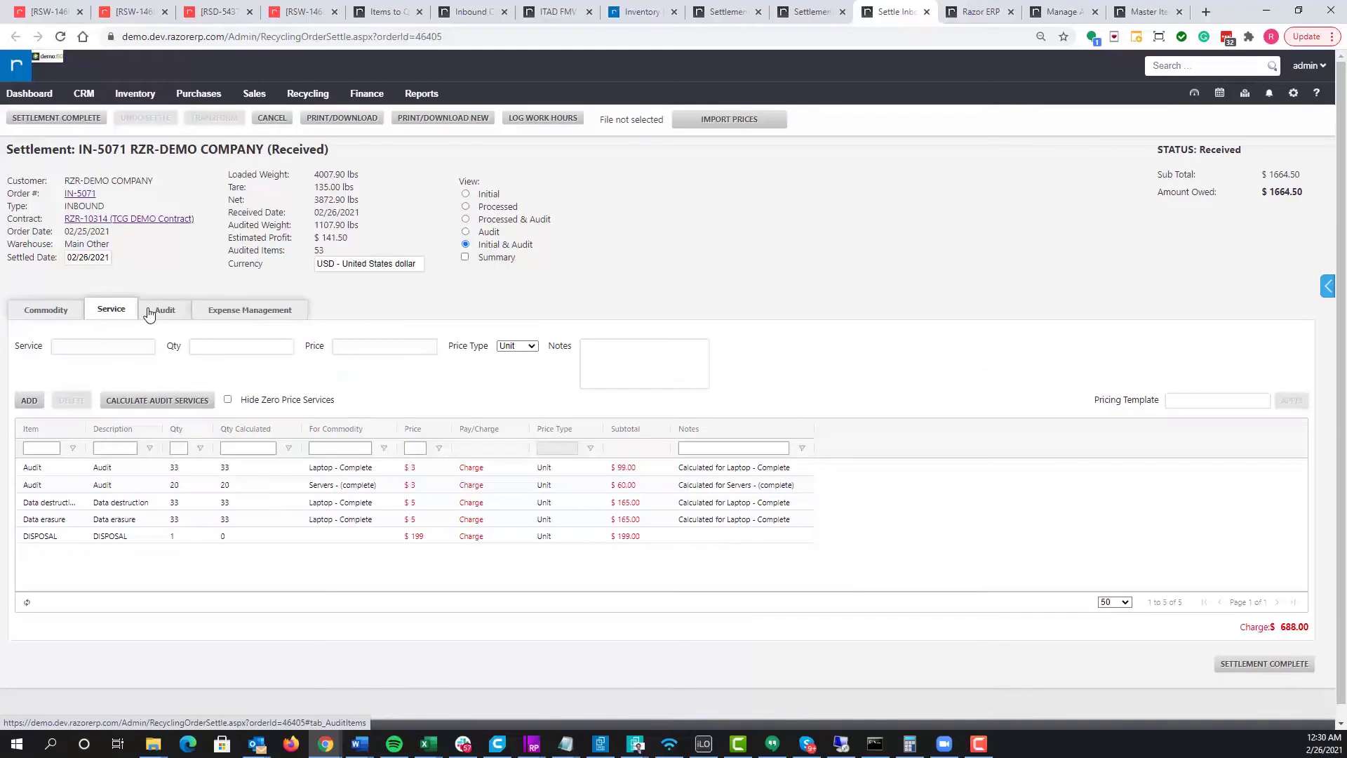
{"action": "left_click", "coordinate": [163, 310]}
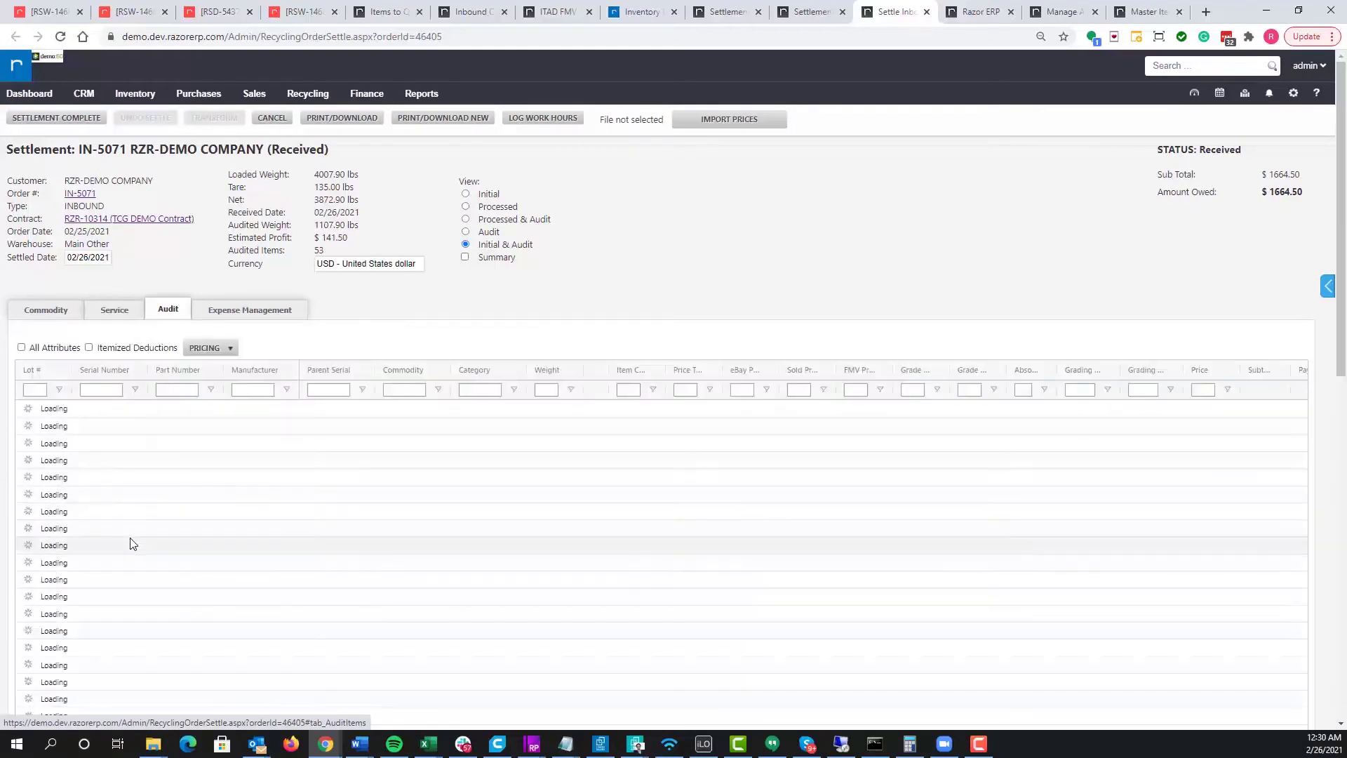
{"action": "left_click", "coordinate": [64, 319]}
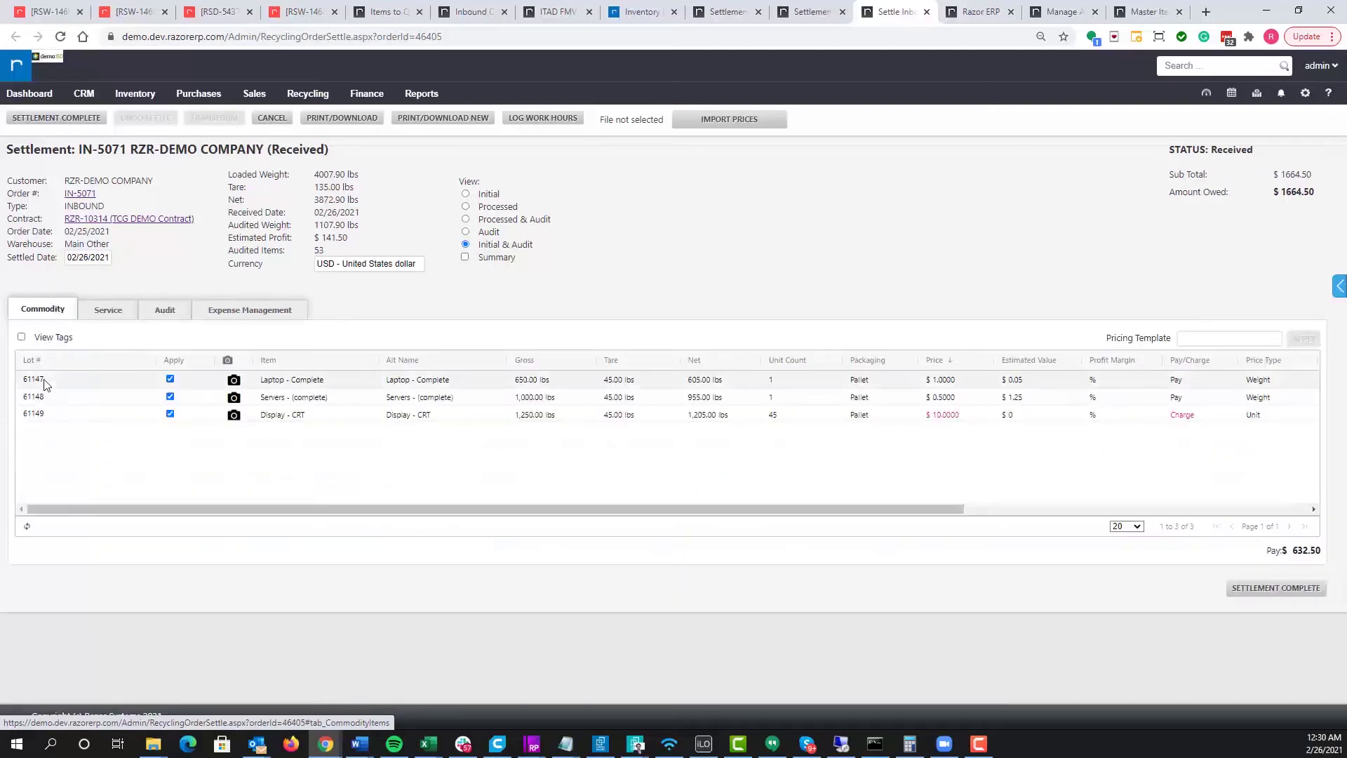
Examine the commodity lots and items, viewing the photos of the laptop, CRT display and server lots.
{"action": "left_click_drag", "start_coordinate": [35, 381], "coordinate": [54, 417]}
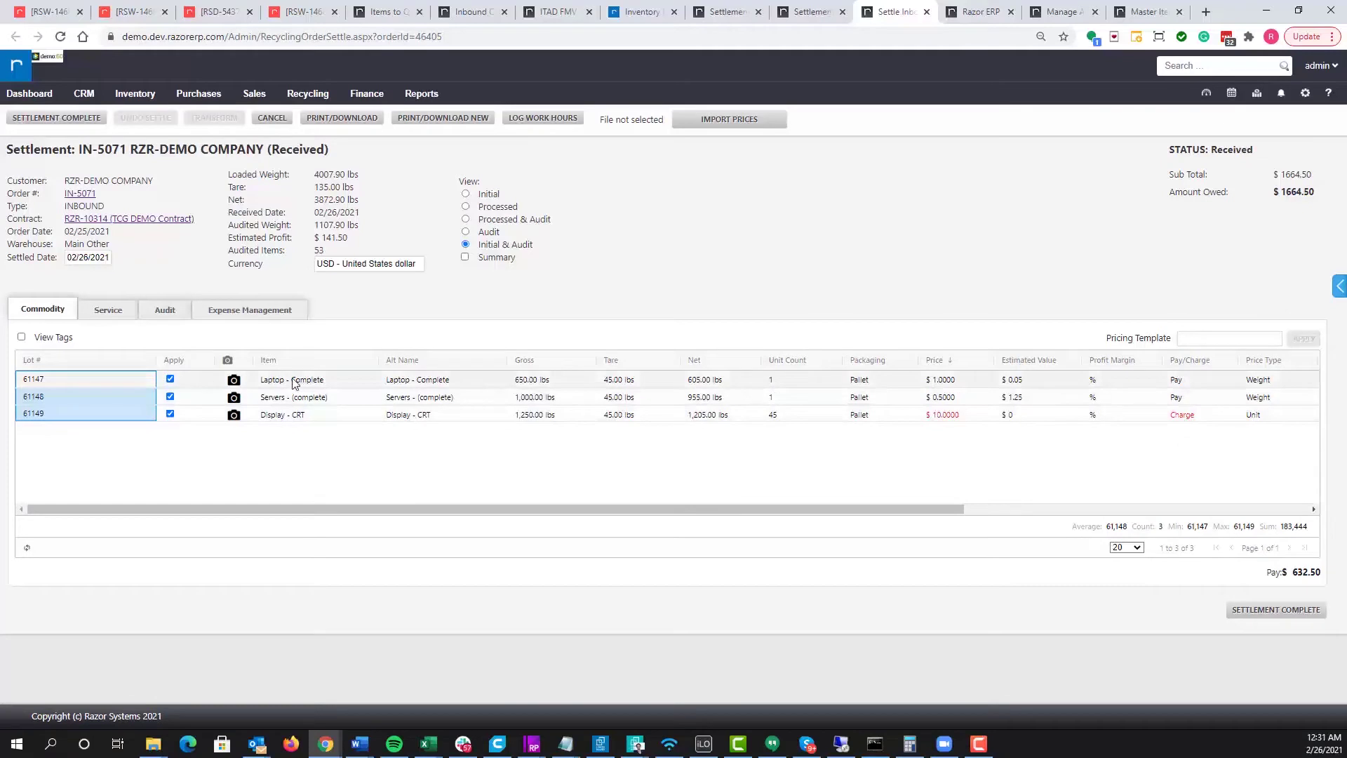
{"action": "left_click_drag", "start_coordinate": [291, 380], "coordinate": [295, 416]}
{"action": "left_click", "coordinate": [234, 380]}
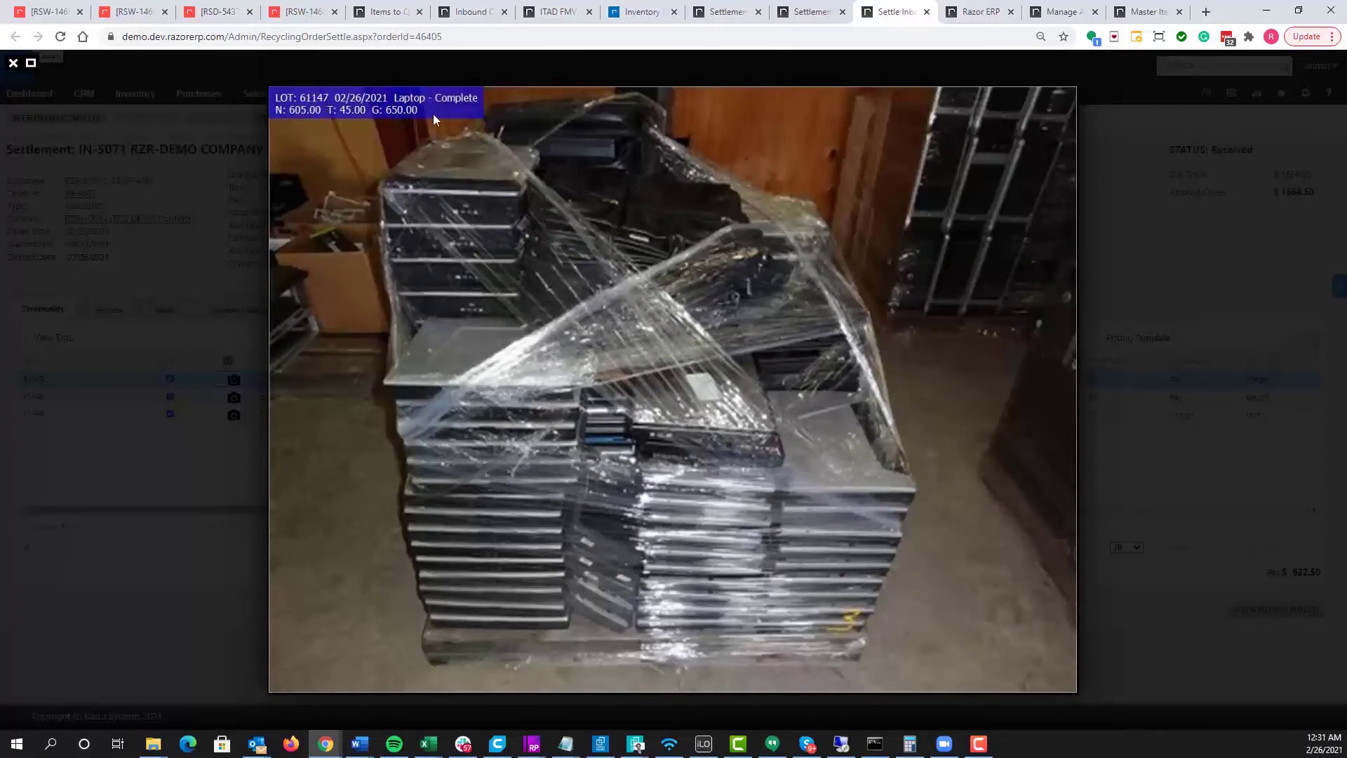
{"action": "left_click", "coordinate": [225, 235]}
{"action": "left_click", "coordinate": [234, 415]}
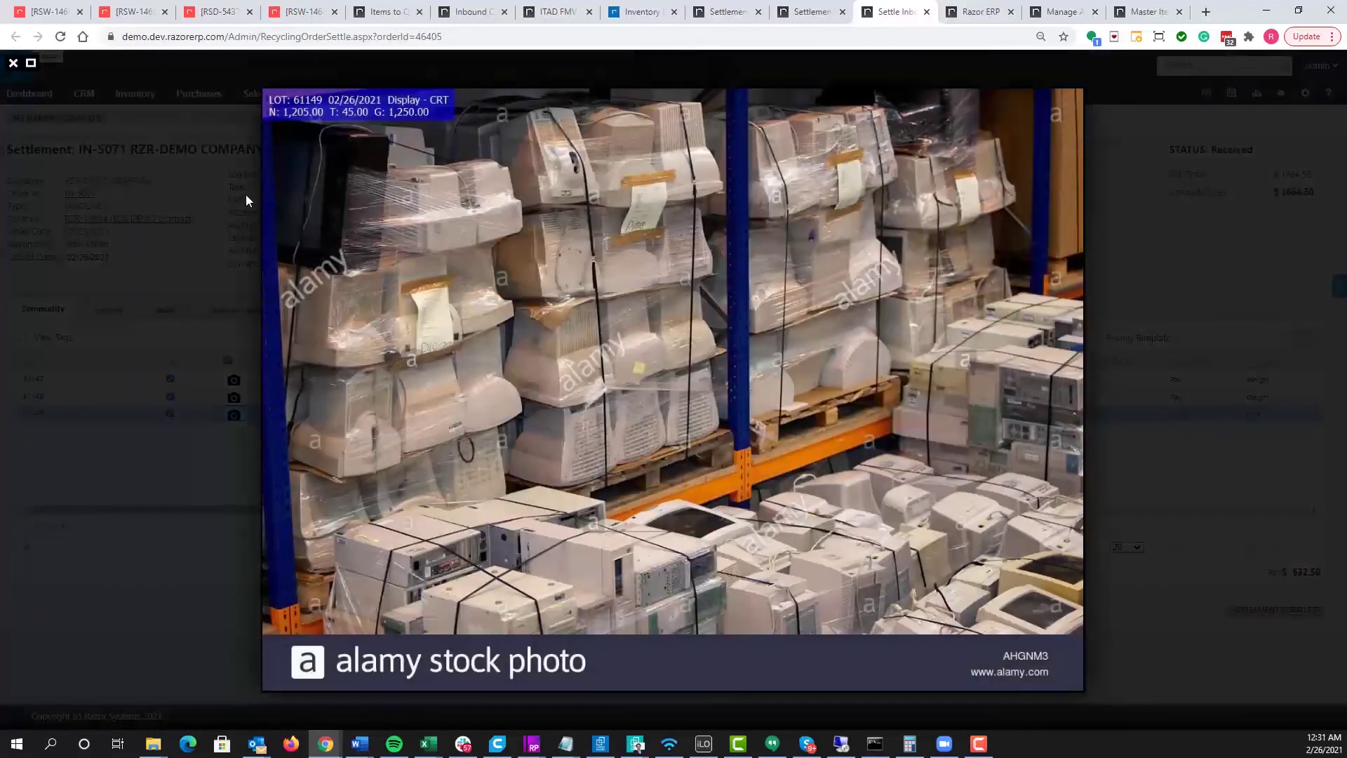
{"action": "left_click", "coordinate": [246, 197]}
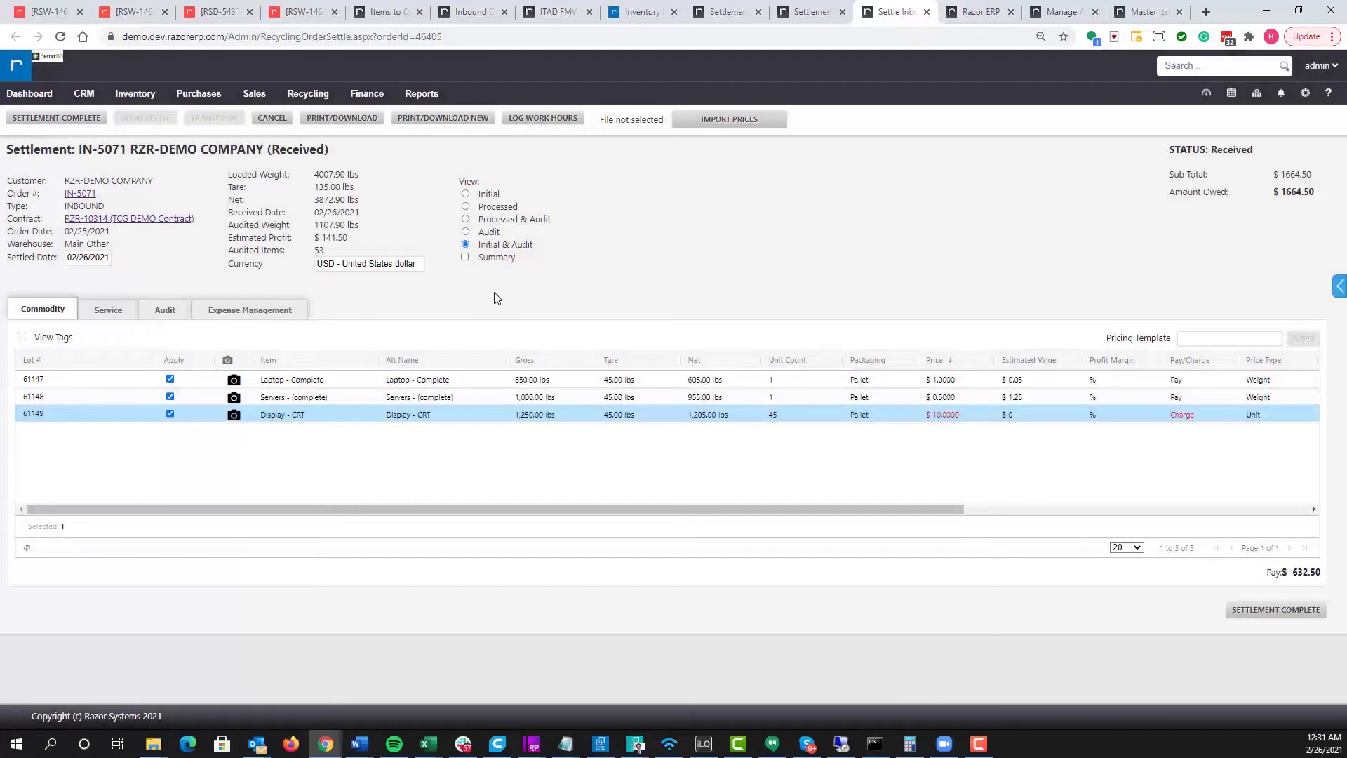
{"action": "left_click", "coordinate": [234, 397]}
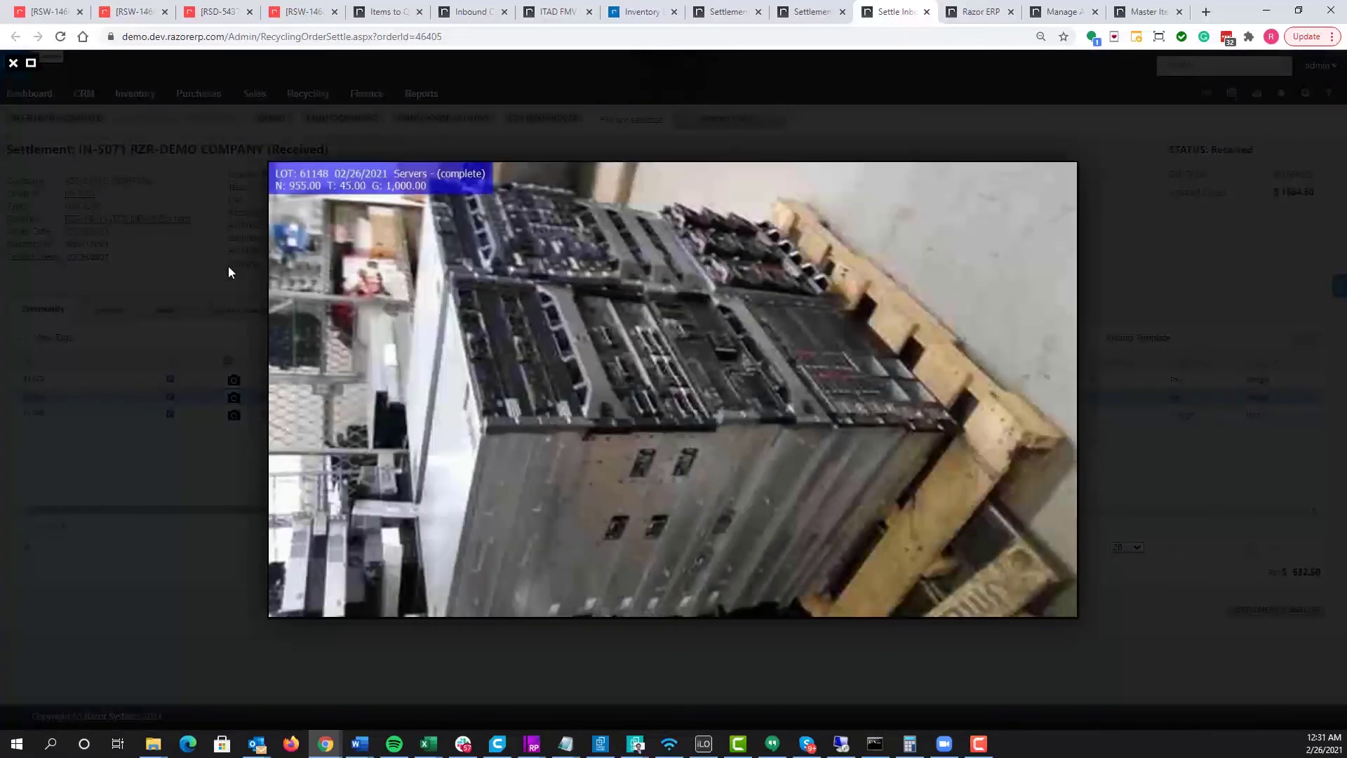
{"action": "left_click", "coordinate": [229, 266]}
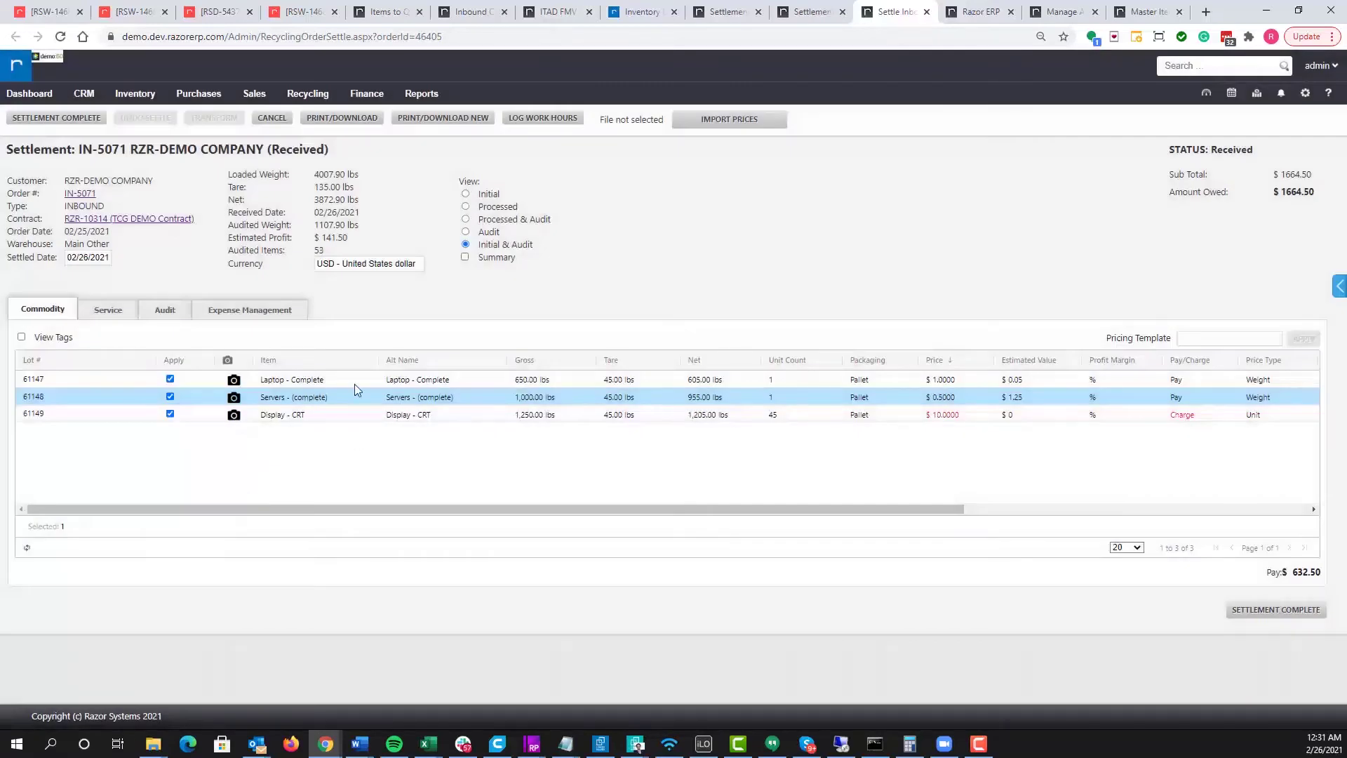
Set the laptop lot's Alt Name to Mixed Electronics.
{"action": "left_click_drag", "start_coordinate": [444, 379], "coordinate": [440, 438]}
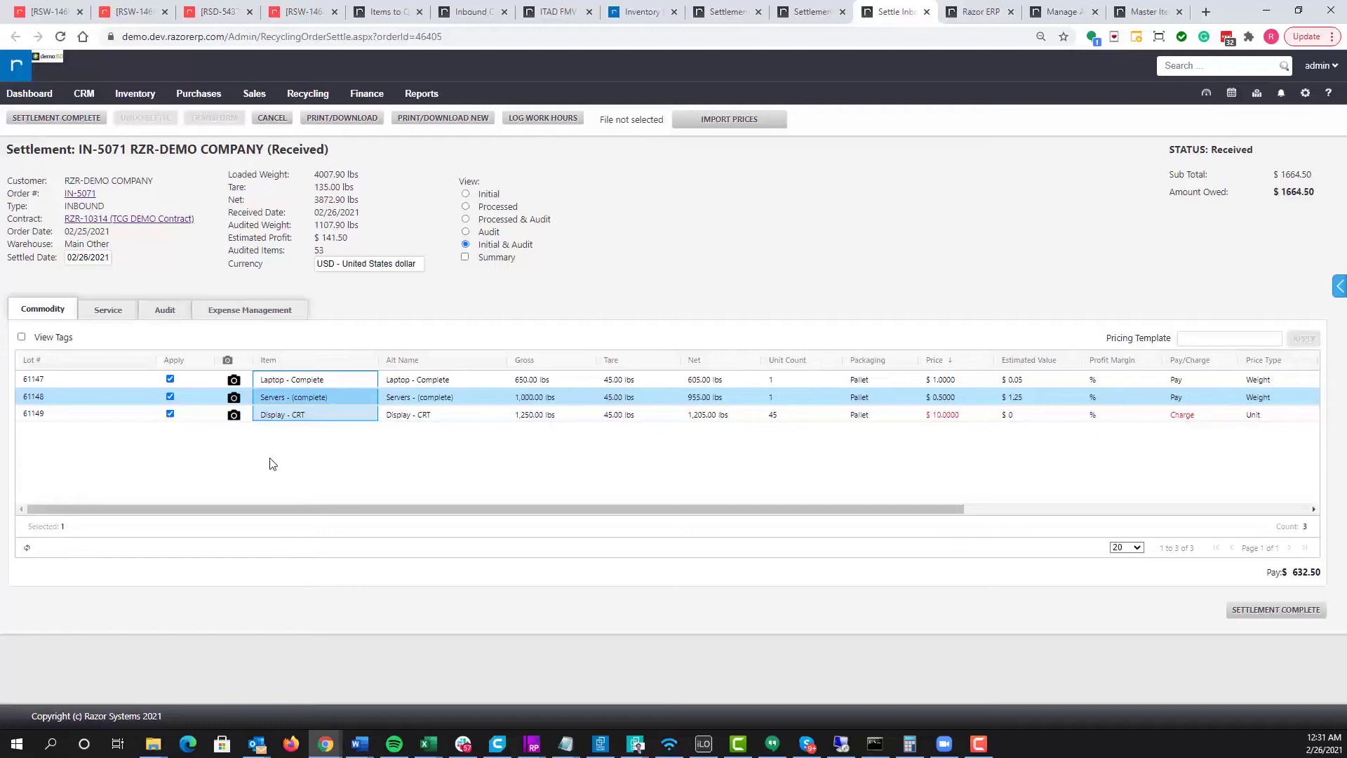
{"action": "left_click", "coordinate": [431, 380]}
{"action": "type", "text": "Mixed Electronics"}
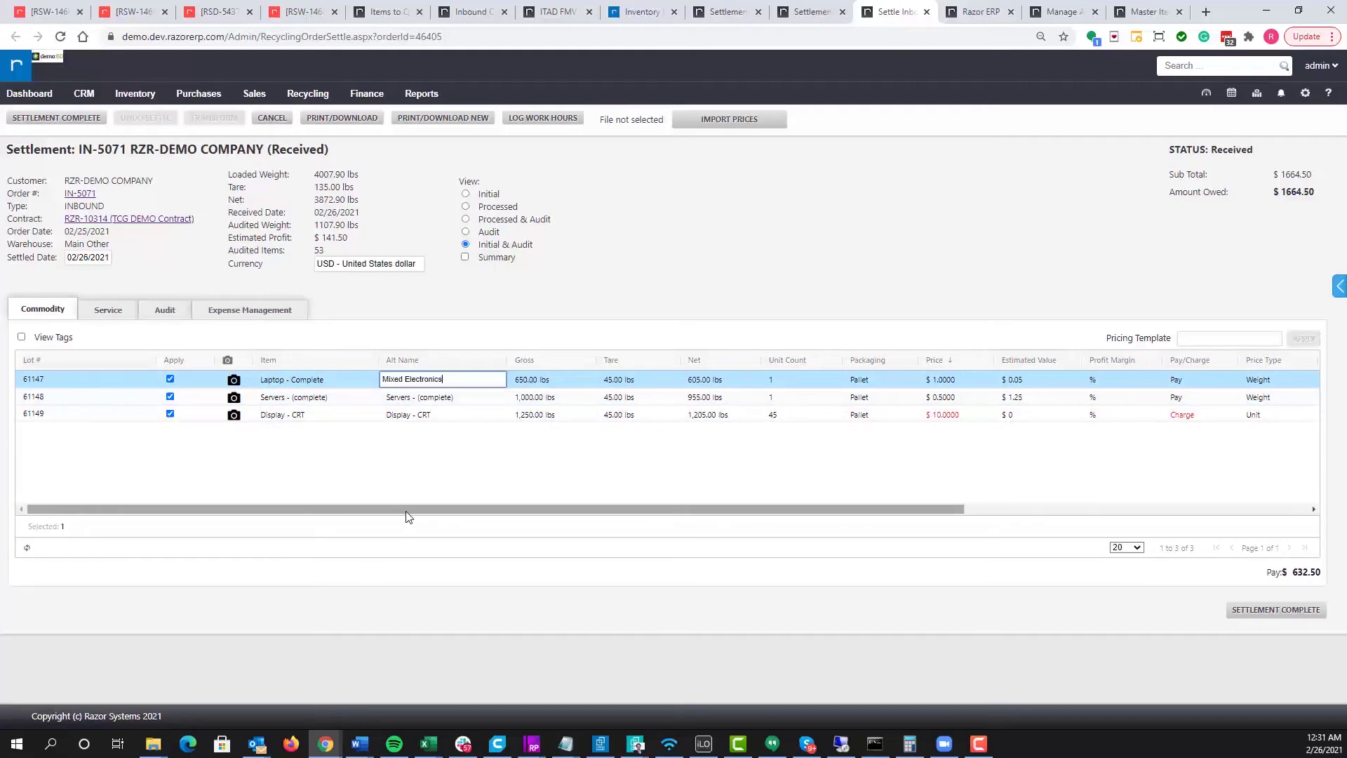
{"action": "key", "text": "Return"}
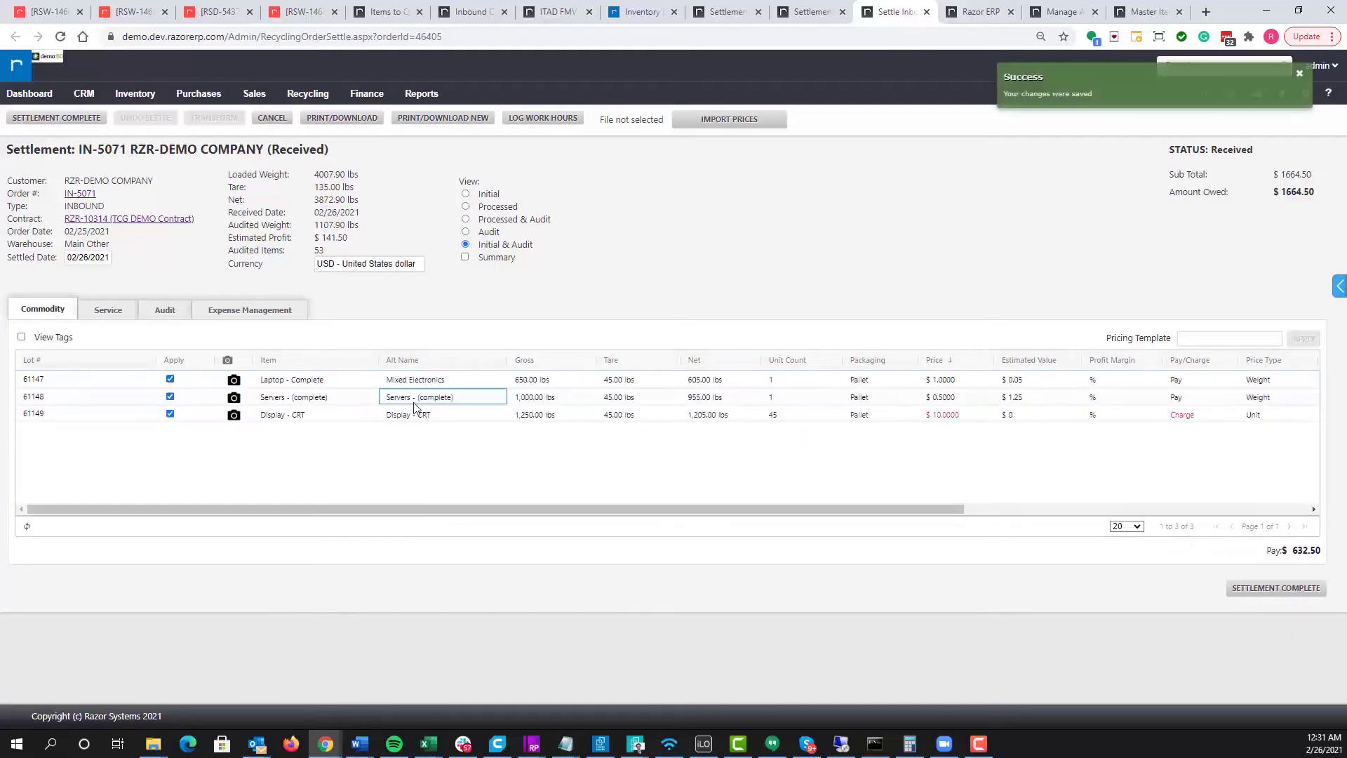
Copy the Mixed Electronics Alt Name to the server and CRT display lots.
{"action": "left_click", "coordinate": [416, 382]}
{"action": "key", "text": "ctrl+c"}
{"action": "left_click_drag", "start_coordinate": [423, 397], "coordinate": [416, 415]}
{"action": "key", "text": "ctrl+v"}
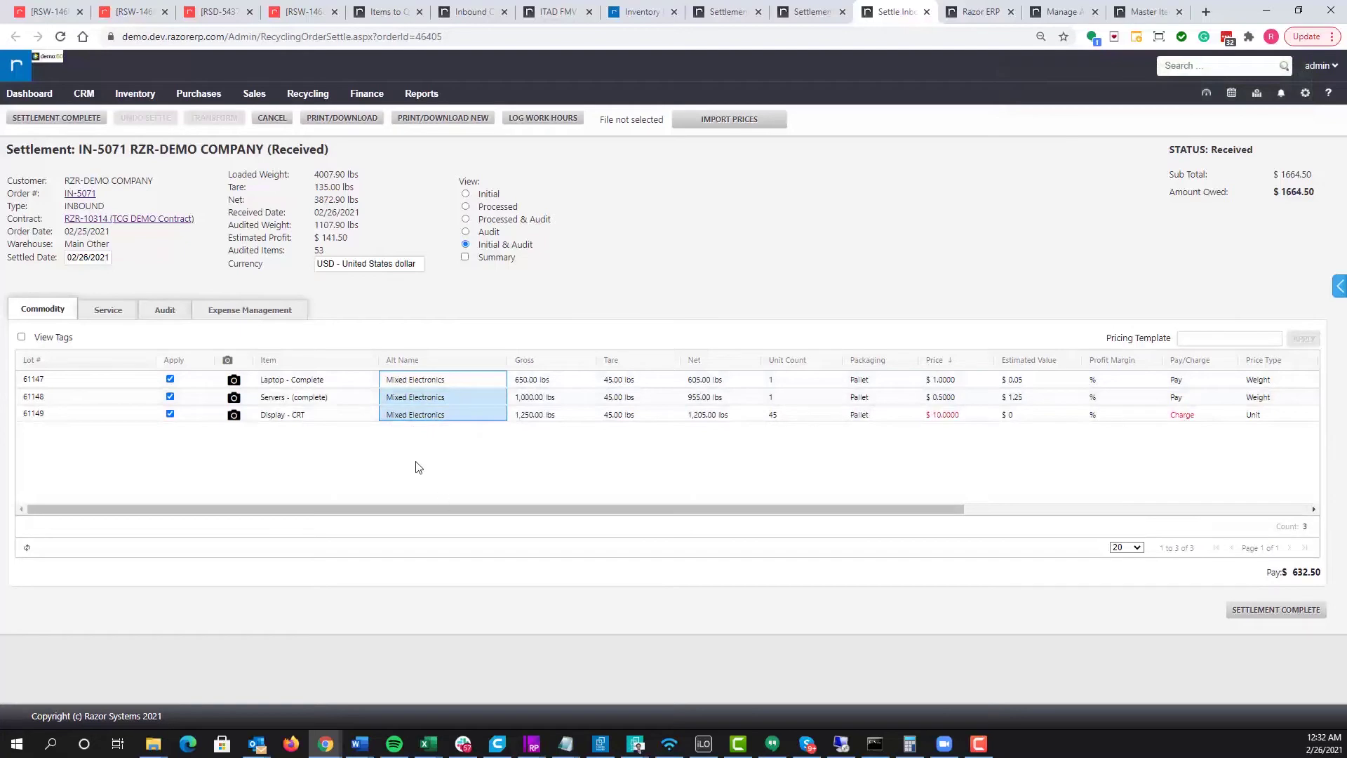
Copy the three lots' Item names over their Alt Names.
{"action": "left_click", "coordinate": [411, 382]}
{"action": "left_click_drag", "start_coordinate": [410, 383], "coordinate": [407, 416]}
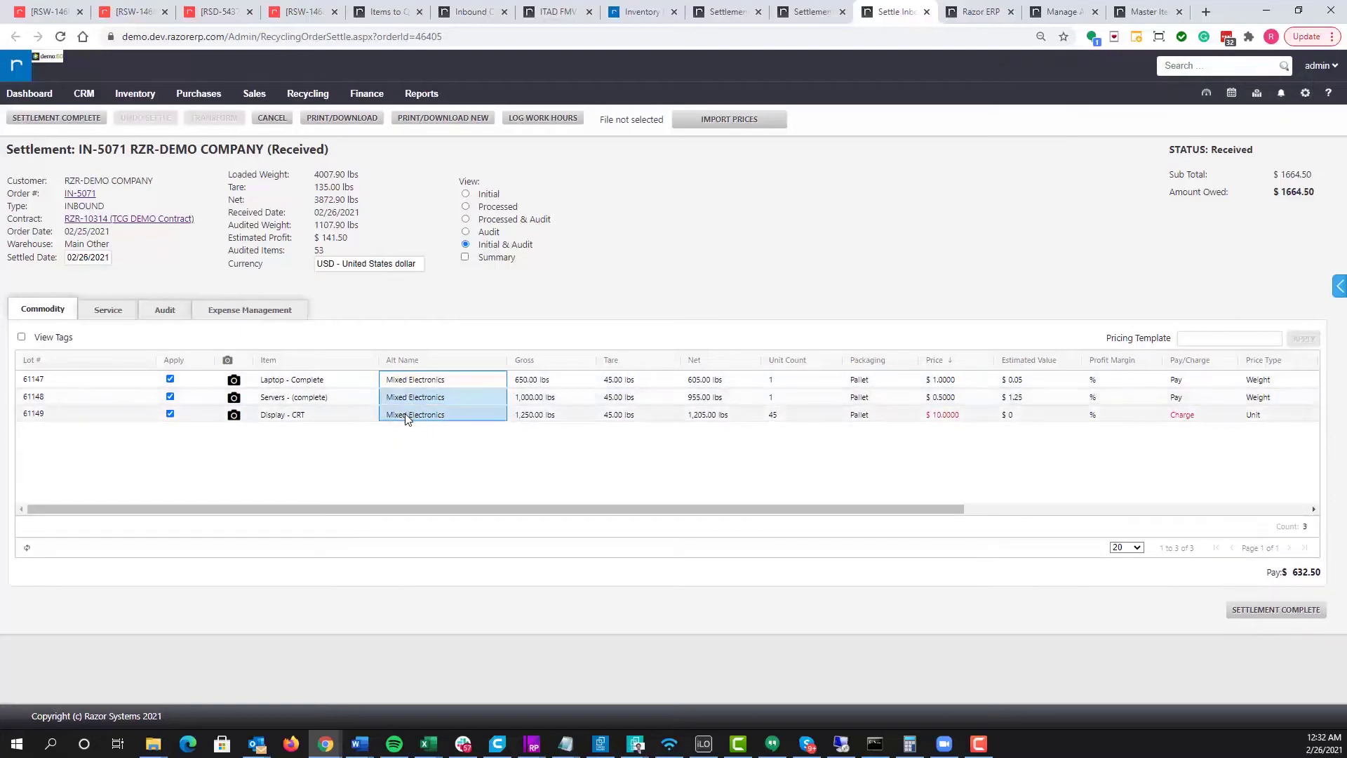
{"action": "left_click", "coordinate": [301, 380]}
{"action": "left_click_drag", "start_coordinate": [302, 381], "coordinate": [325, 442]}
{"action": "key", "text": "ctrl+c"}
{"action": "left_click", "coordinate": [421, 381]}
{"action": "key", "text": "ctrl+v"}
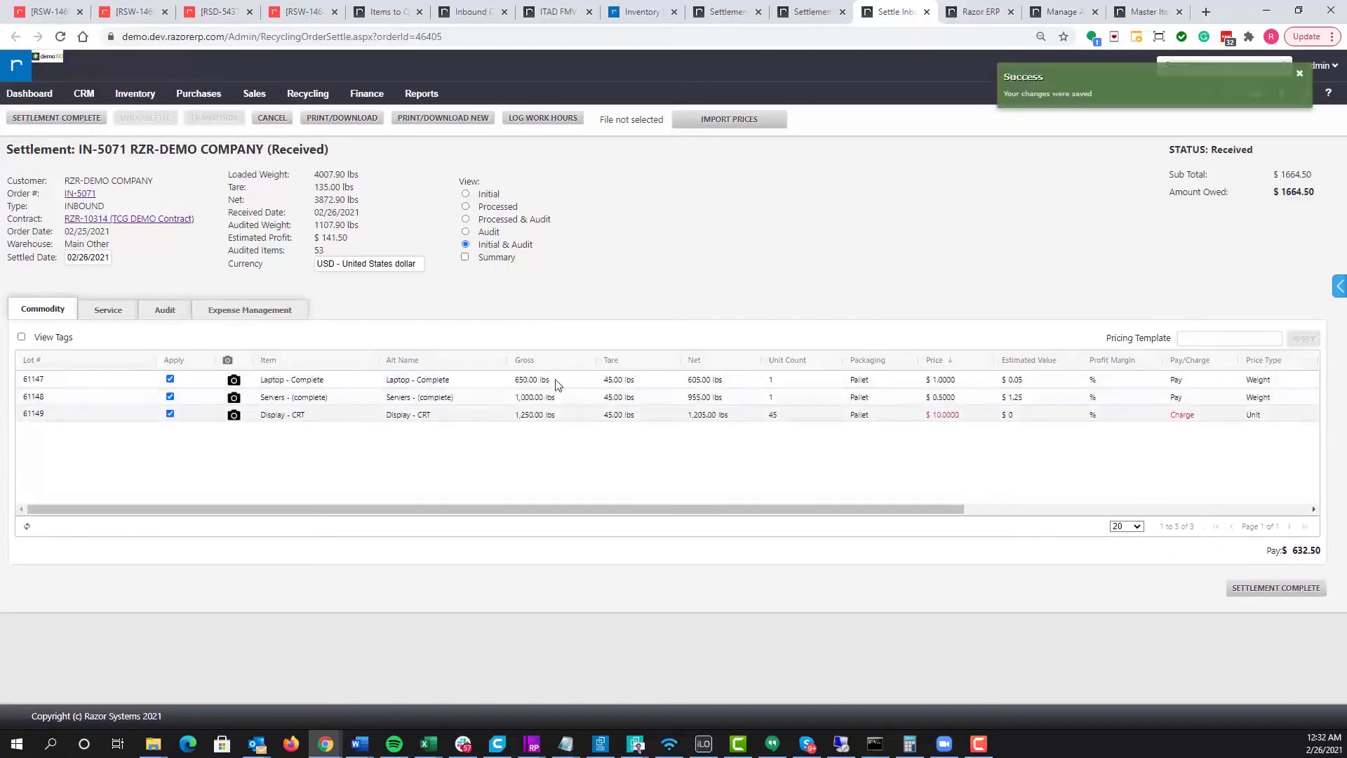
Examine the gross, tare and net weights, unit counts and estimated values of the three commodity lots.
{"action": "left_click_drag", "start_coordinate": [537, 380], "coordinate": [540, 414]}
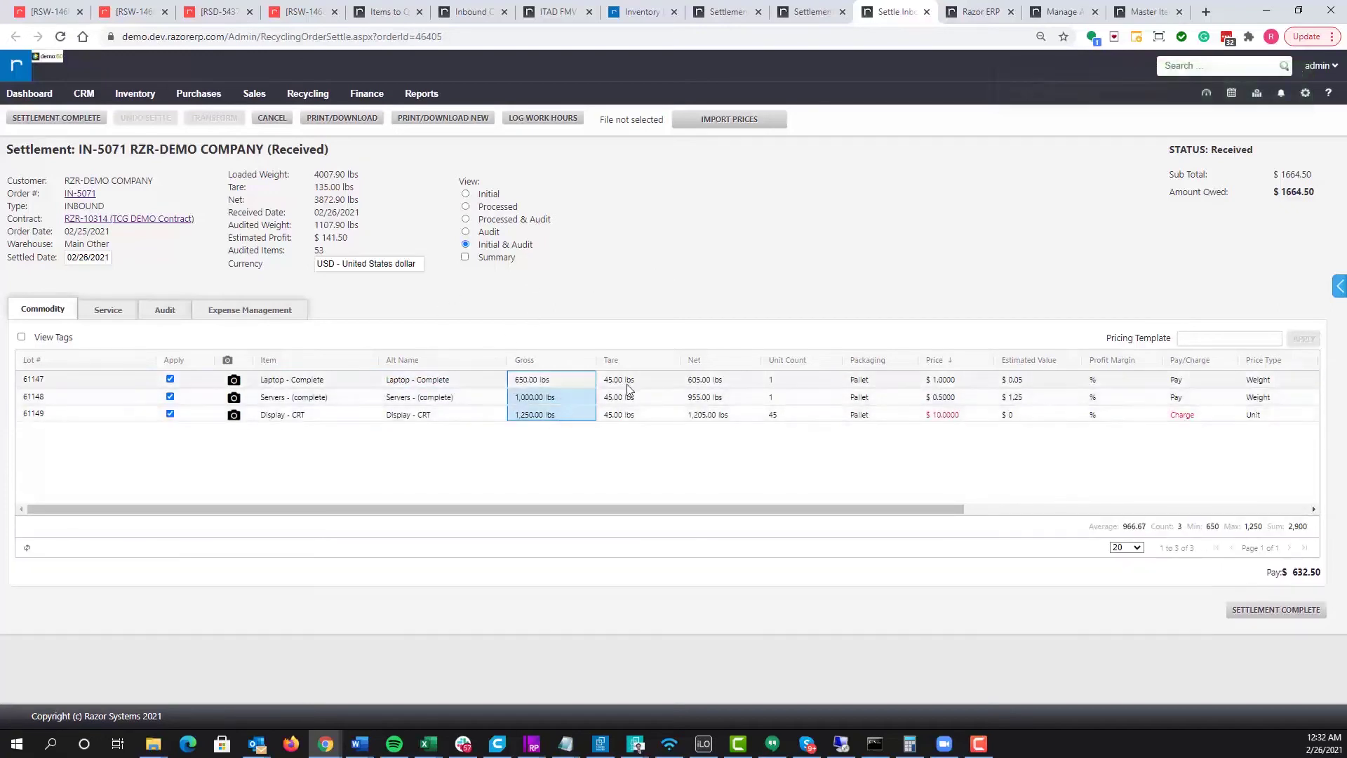
{"action": "left_click_drag", "start_coordinate": [625, 382], "coordinate": [634, 415]}
{"action": "left_click_drag", "start_coordinate": [702, 380], "coordinate": [710, 416]}
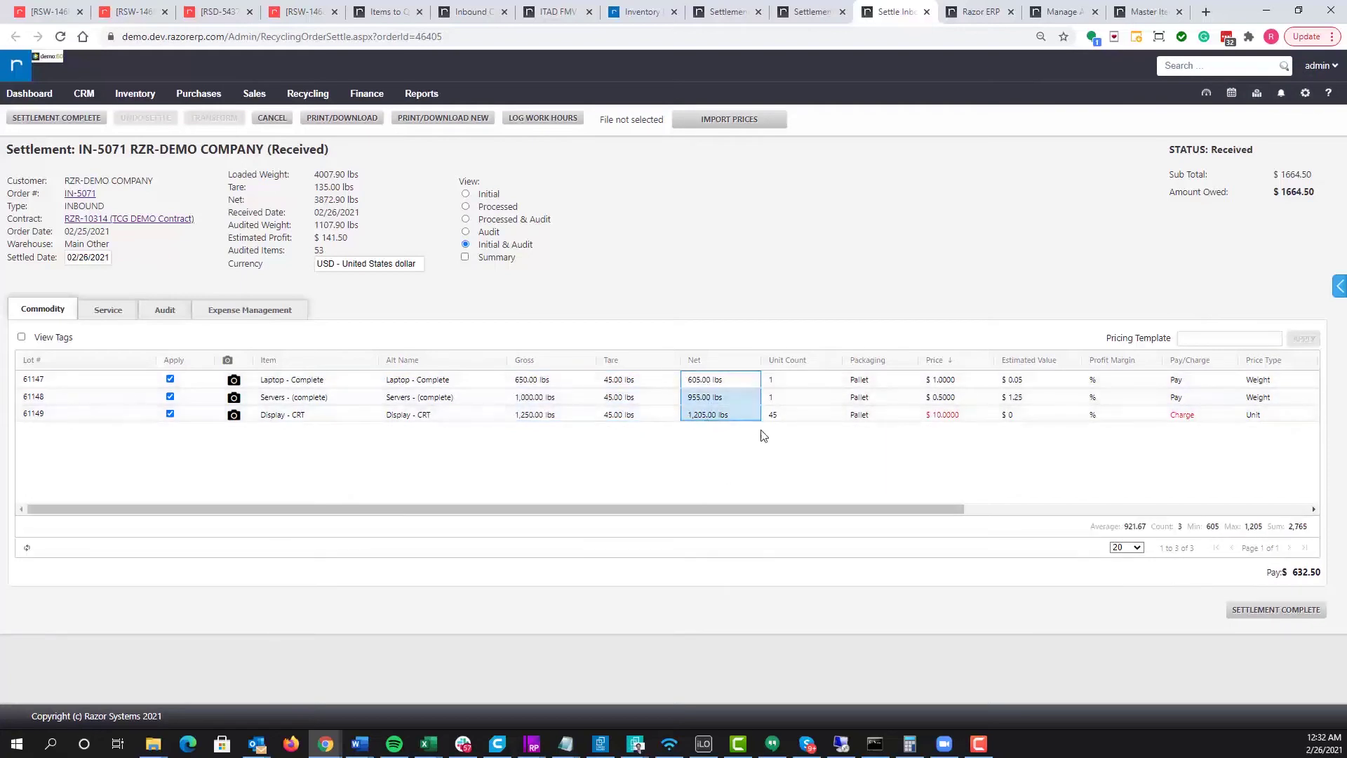
{"action": "left_click_drag", "start_coordinate": [779, 379], "coordinate": [788, 419]}
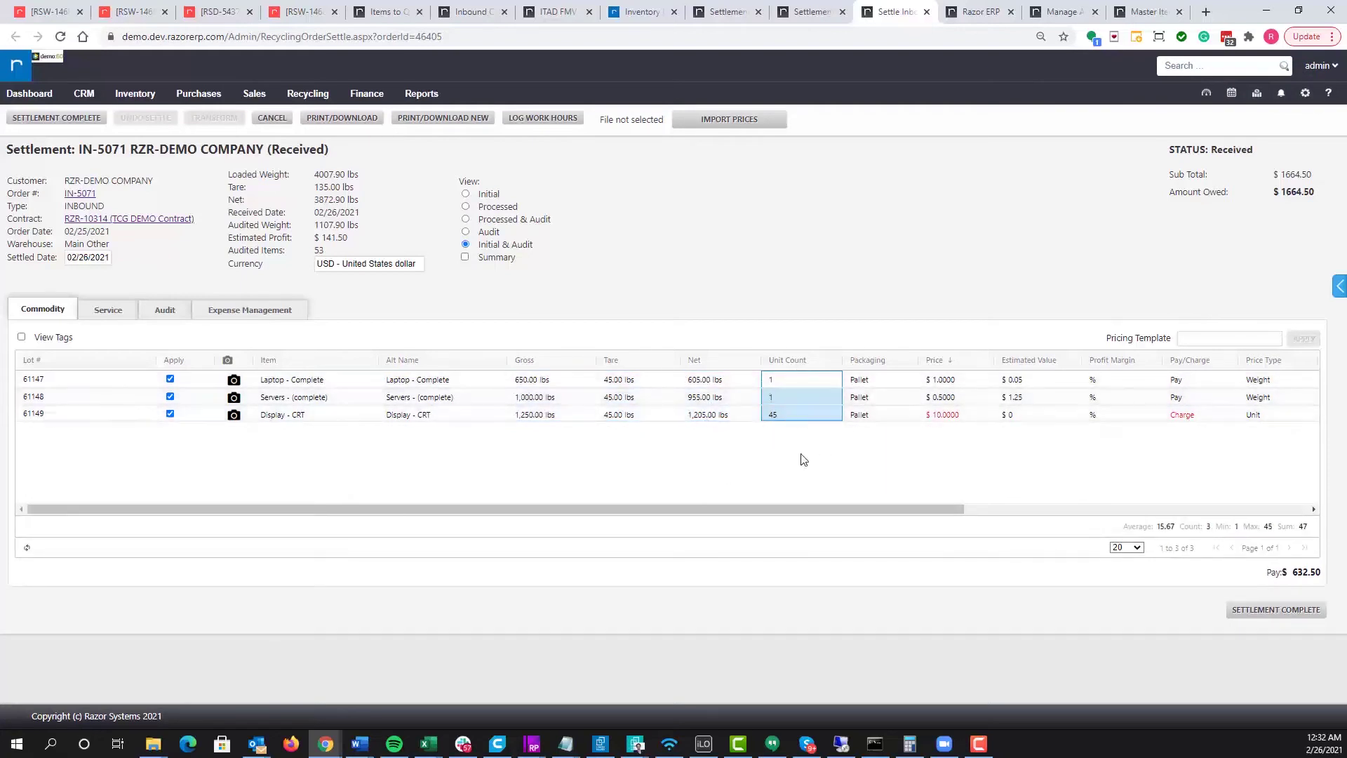
{"action": "left_click_drag", "start_coordinate": [768, 509], "coordinate": [830, 496]}
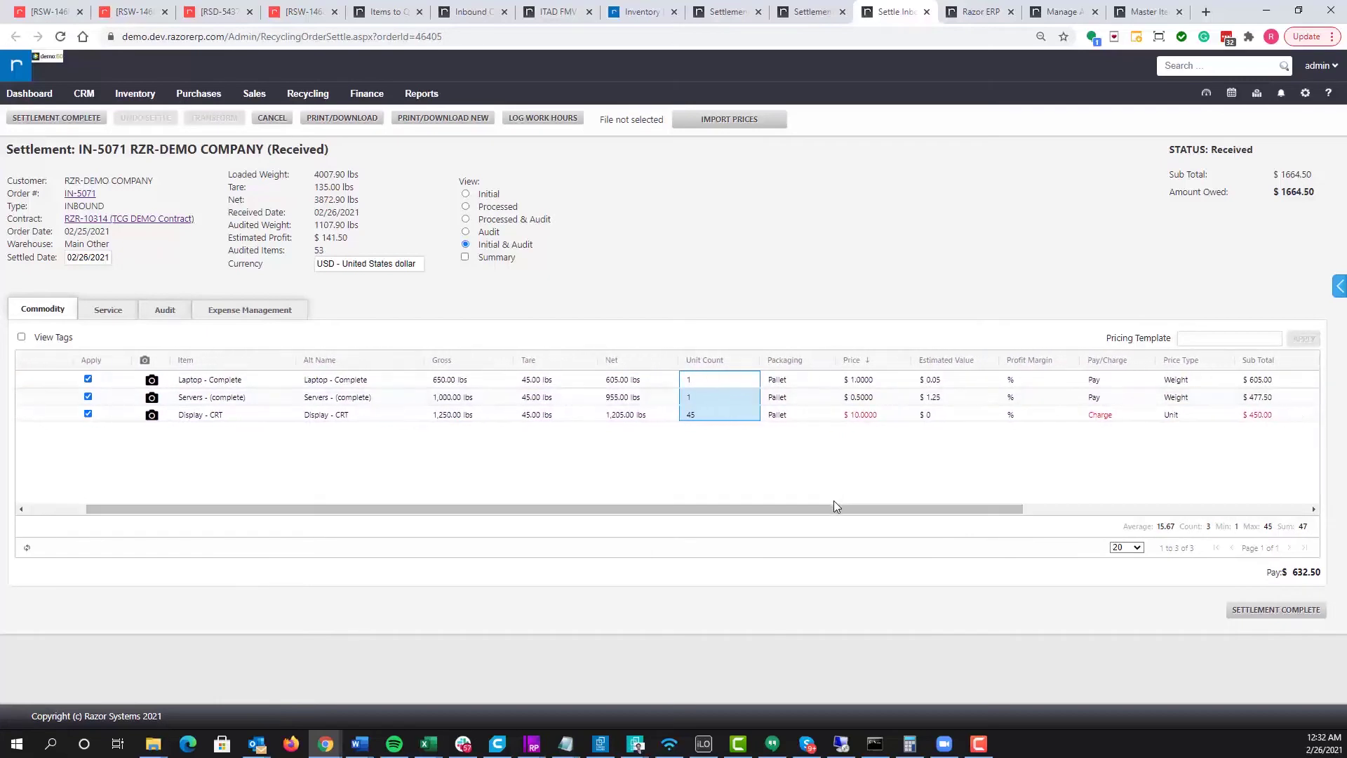
{"action": "left_click_drag", "start_coordinate": [955, 383], "coordinate": [944, 415]}
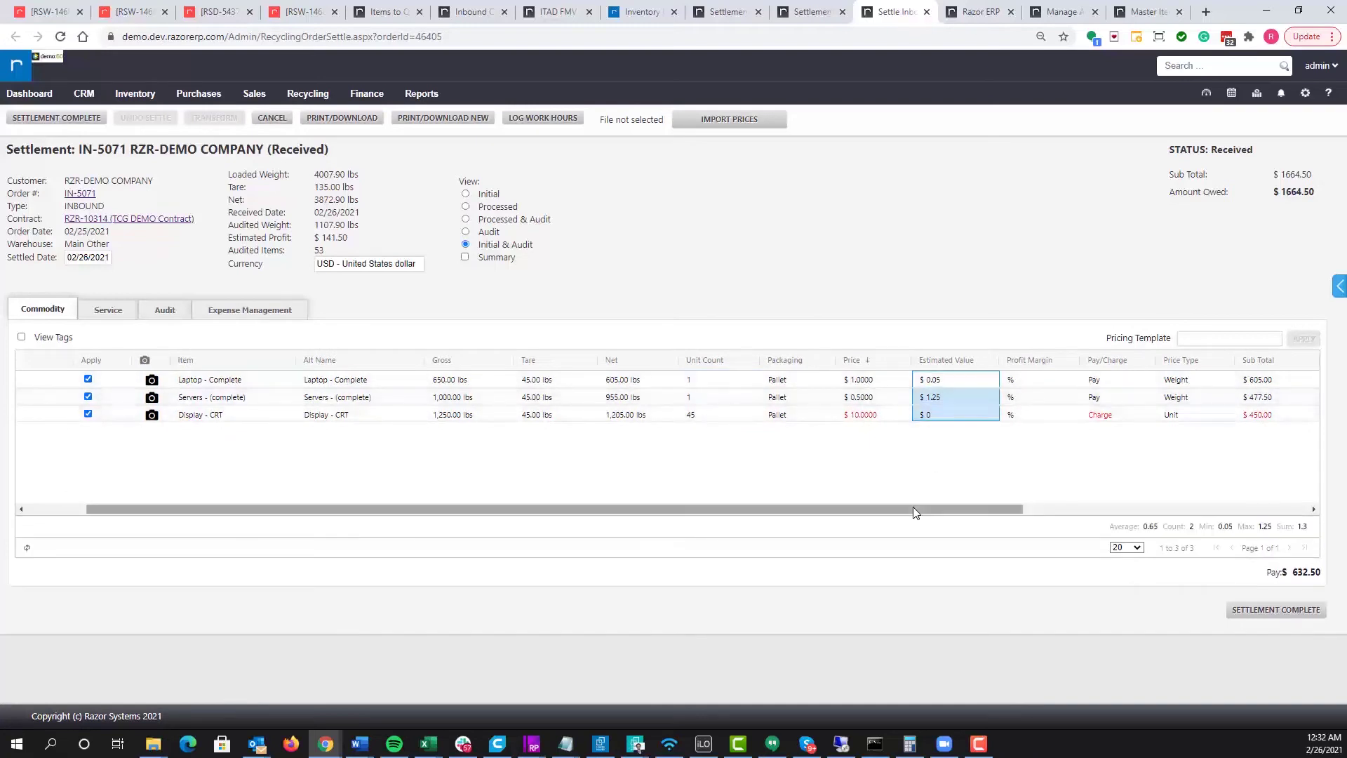
{"action": "left_click_drag", "start_coordinate": [953, 380], "coordinate": [930, 483]}
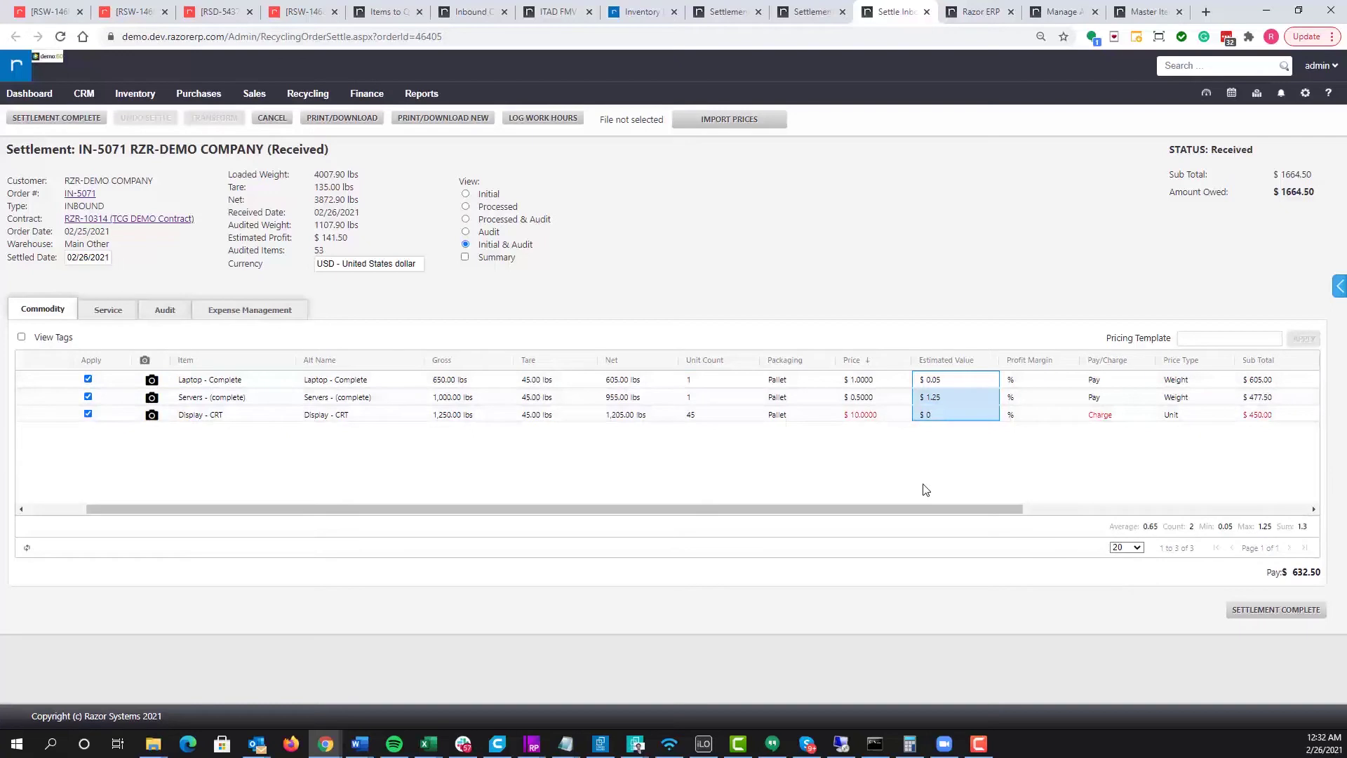
Set a 30% profit margin on the laptop, server and CRT display lots and check the recalculated prices.
{"action": "left_click_drag", "start_coordinate": [941, 384], "coordinate": [928, 500]}
{"action": "left_click", "coordinate": [1025, 379]}
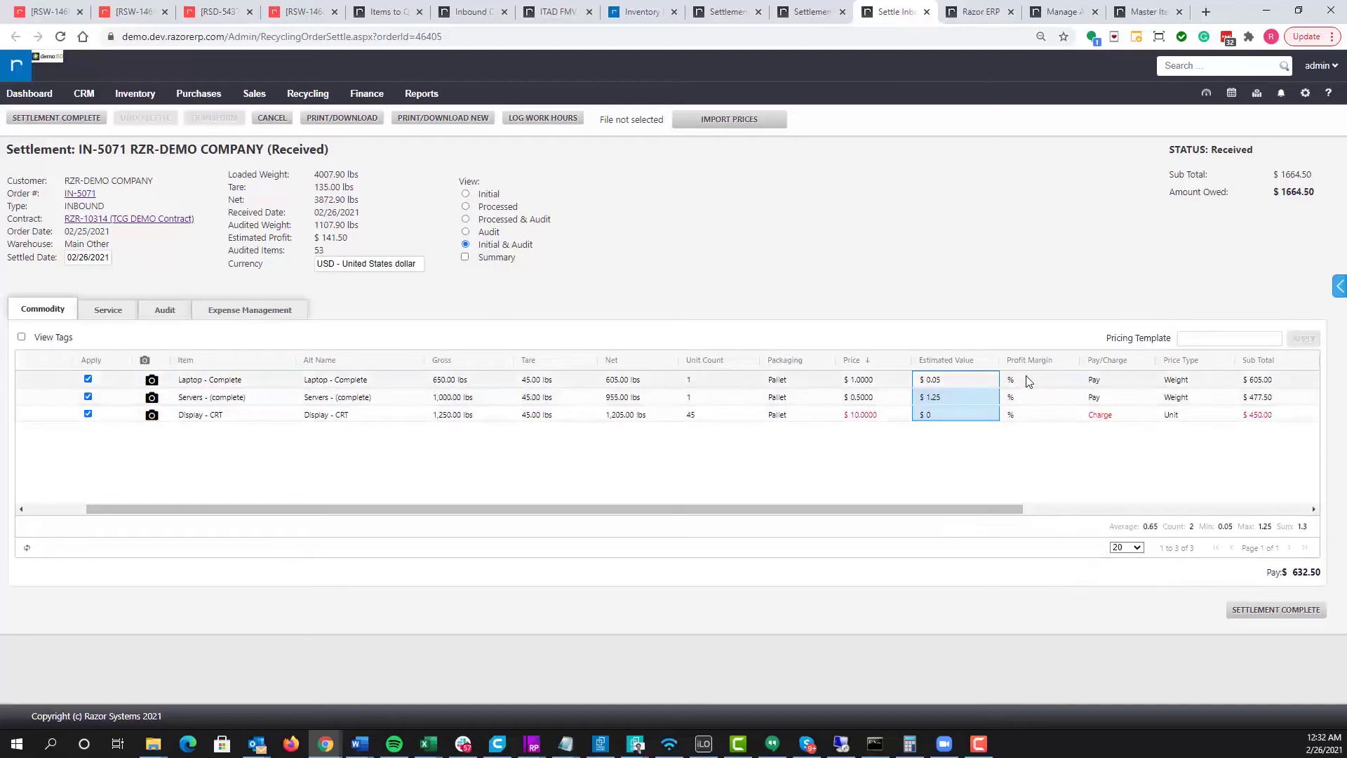
{"action": "type", "text": "30"}
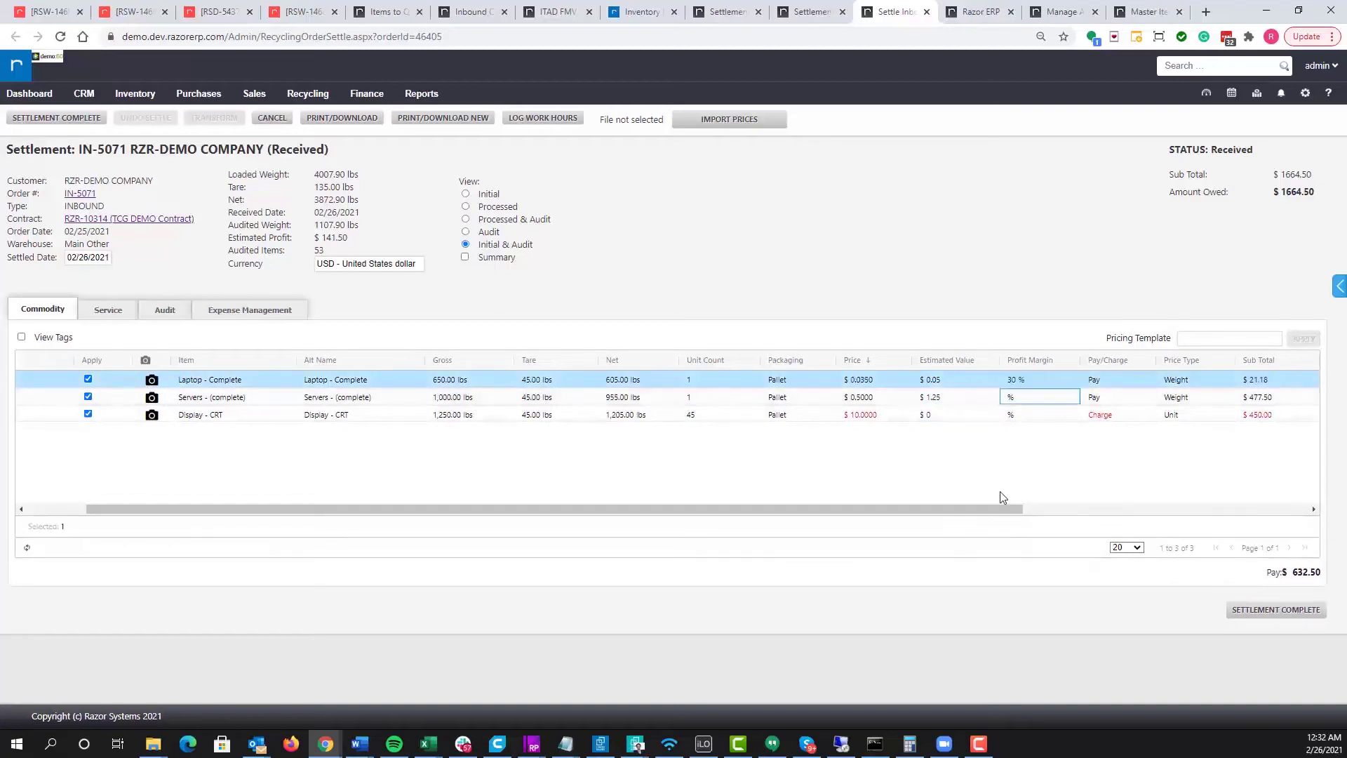
{"action": "key", "text": "Return"}
{"action": "type", "text": "30"}
{"action": "key", "text": "Return"}
{"action": "type", "text": "30"}
{"action": "key", "text": "Return"}
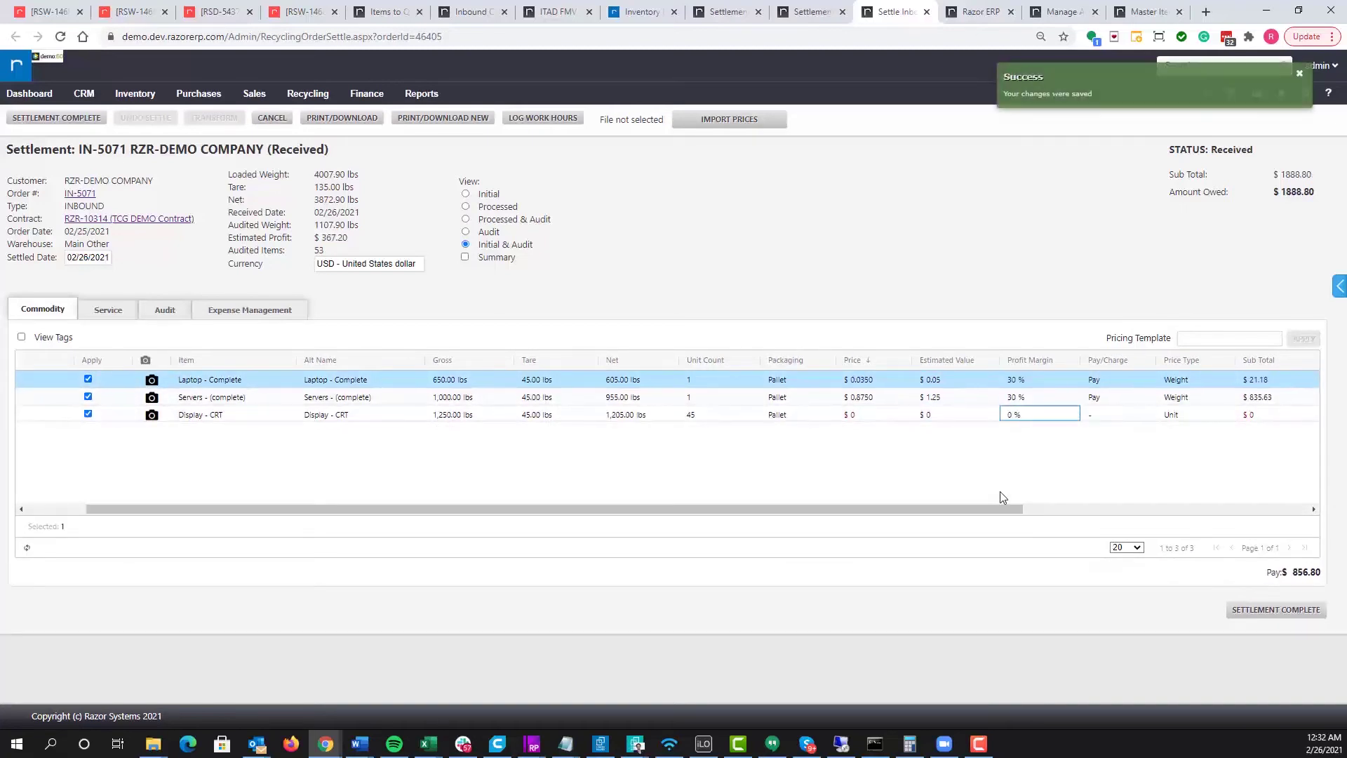
{"action": "left_click", "coordinate": [1034, 419]}
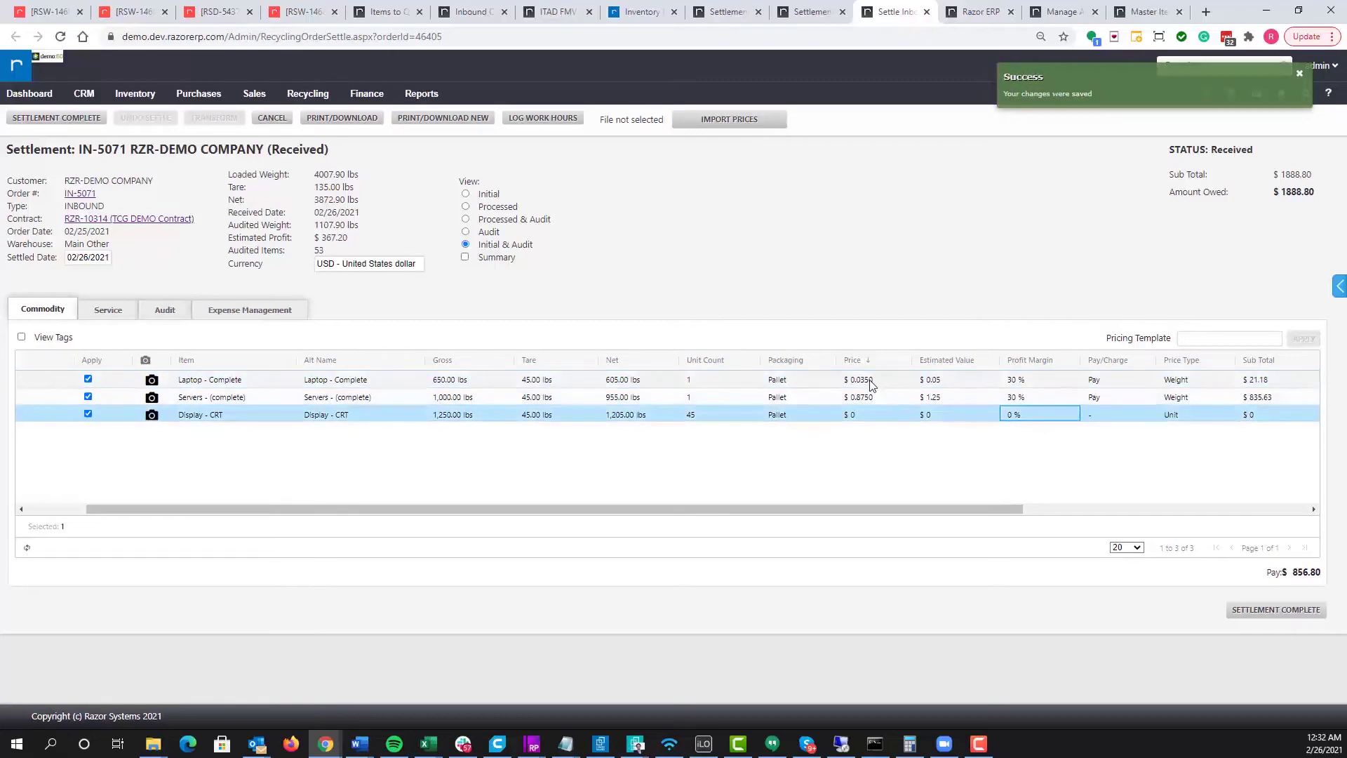
{"action": "left_click_drag", "start_coordinate": [873, 379], "coordinate": [869, 395]}
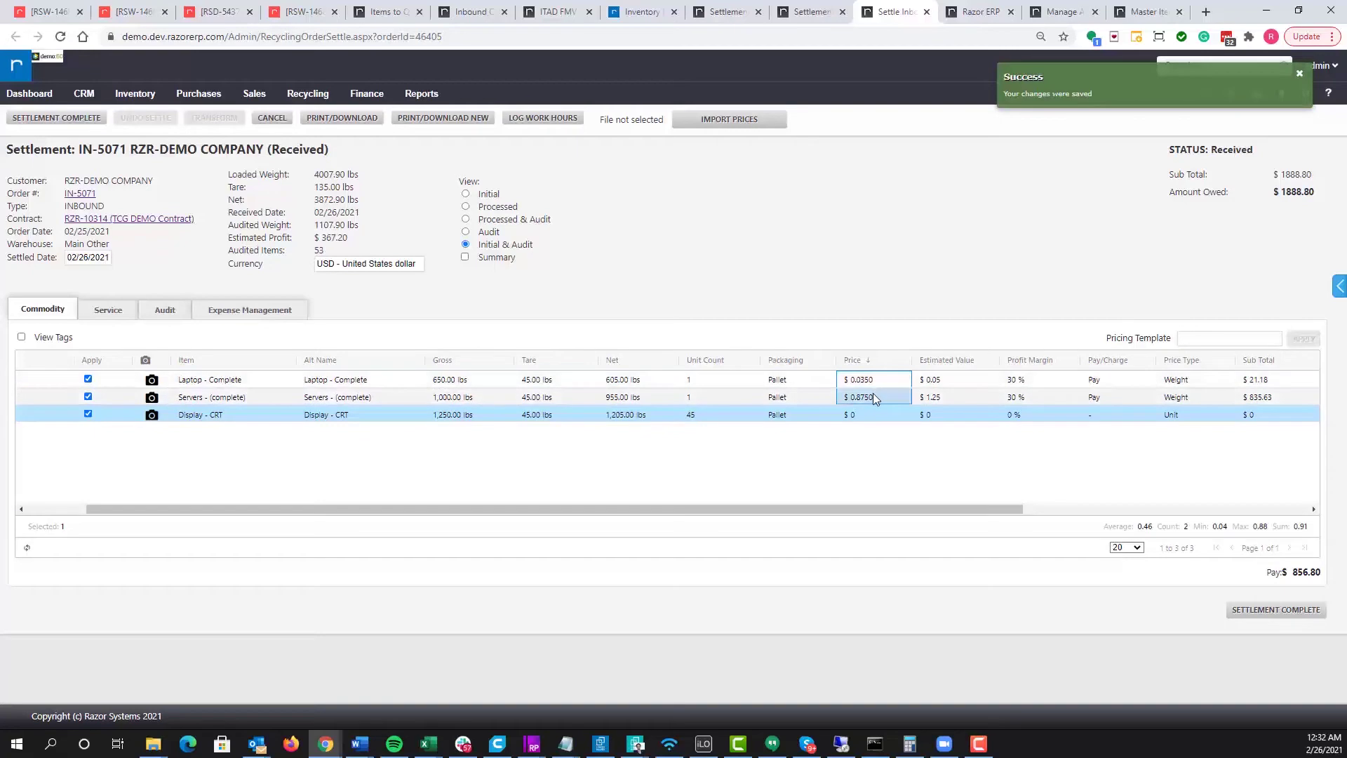
{"action": "left_click", "coordinate": [877, 381]}
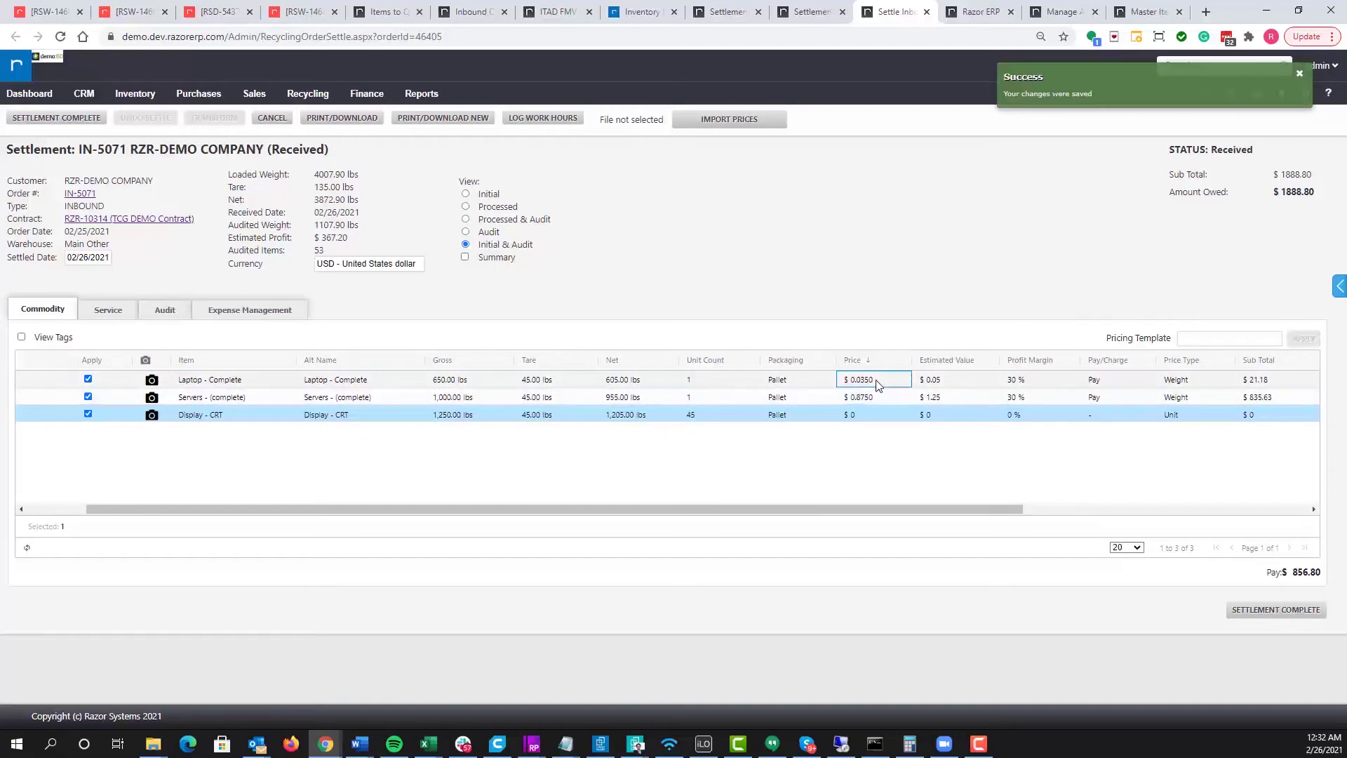
Set the lot prices to $0.25 for laptops, $0.15 for servers and a $10 charge for the CRT displays.
{"action": "left_click", "coordinate": [1201, 338]}
{"action": "left_click", "coordinate": [933, 254]}
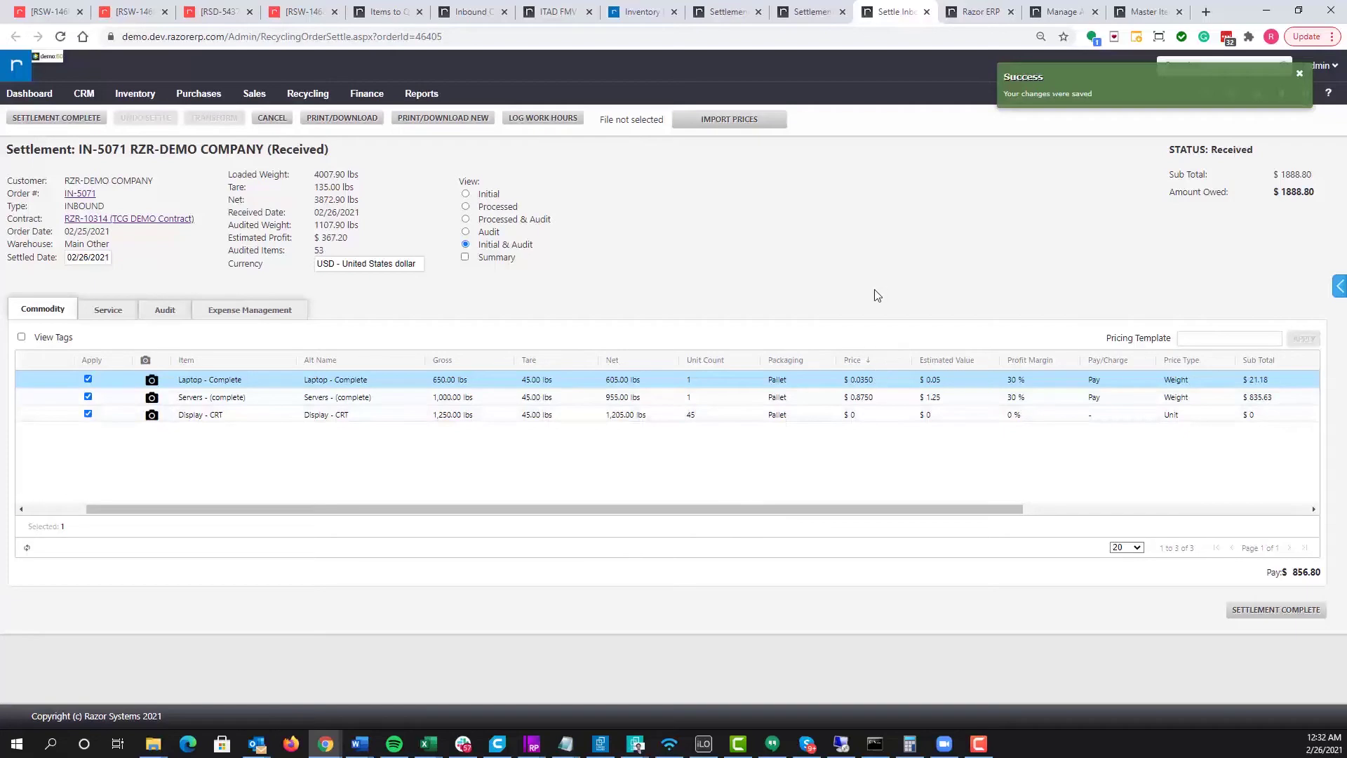
{"action": "left_click", "coordinate": [862, 381]}
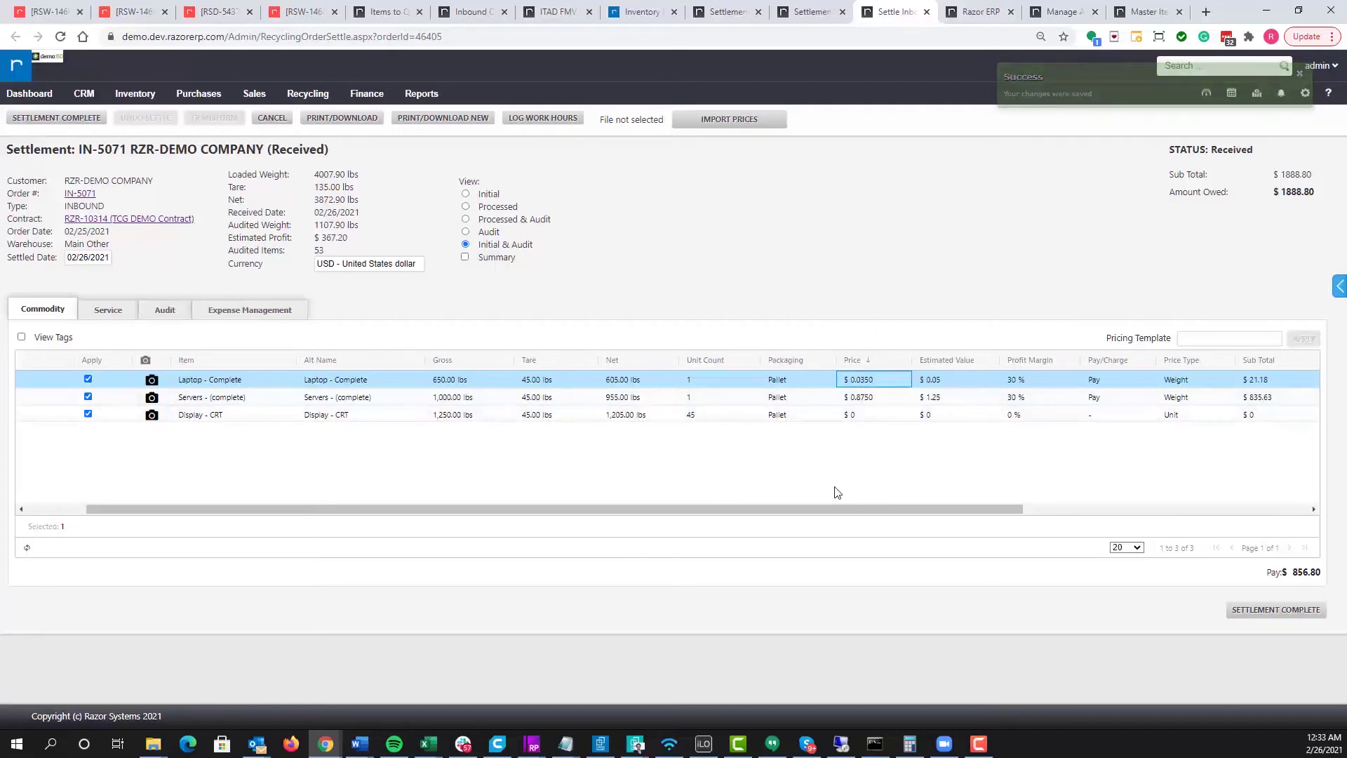
{"action": "type", "text": ".25"}
{"action": "key", "text": "Return"}
{"action": "type", "text": ".15"}
{"action": "key", "text": "Return"}
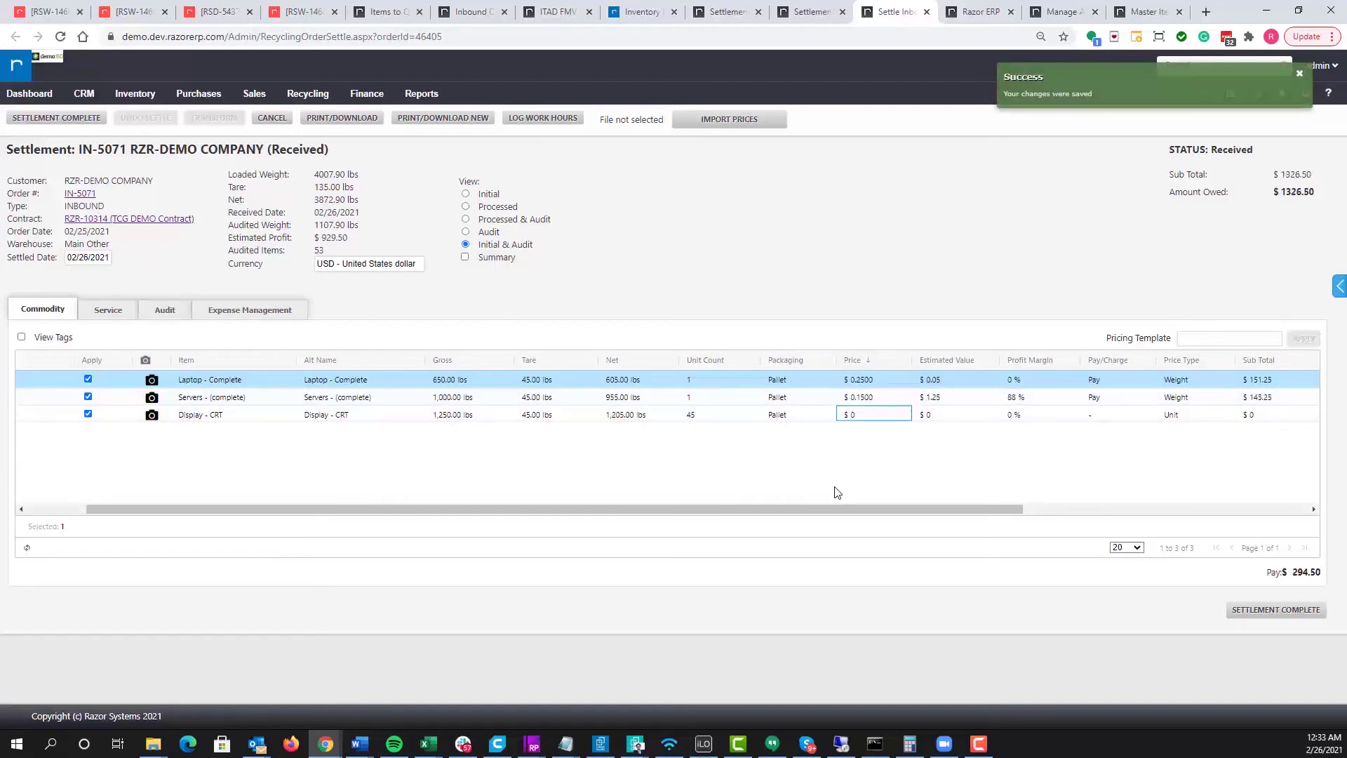
{"action": "type", "text": "10"}
{"action": "key", "text": "Return"}
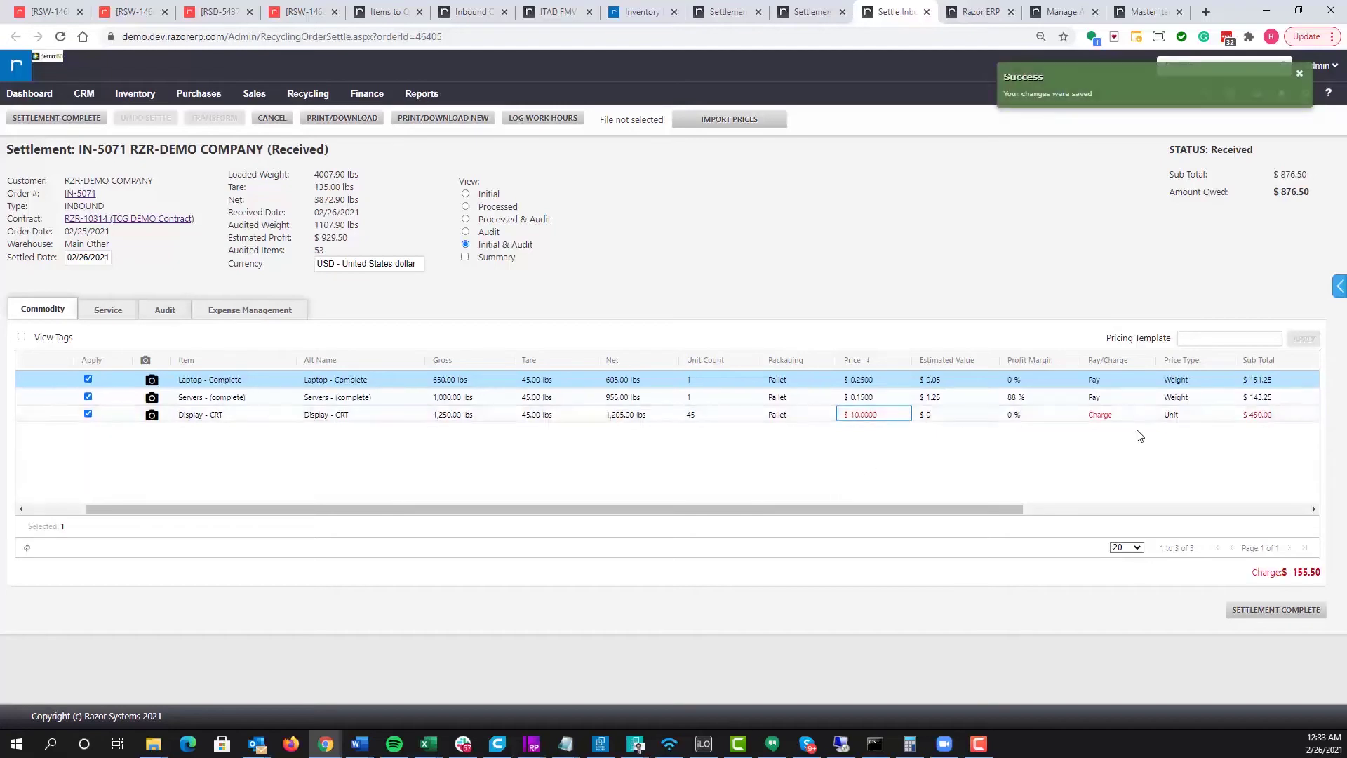
Review the CRT display lot's Price Type options and change its Price Type to Weight.
{"action": "left_click", "coordinate": [1185, 419]}
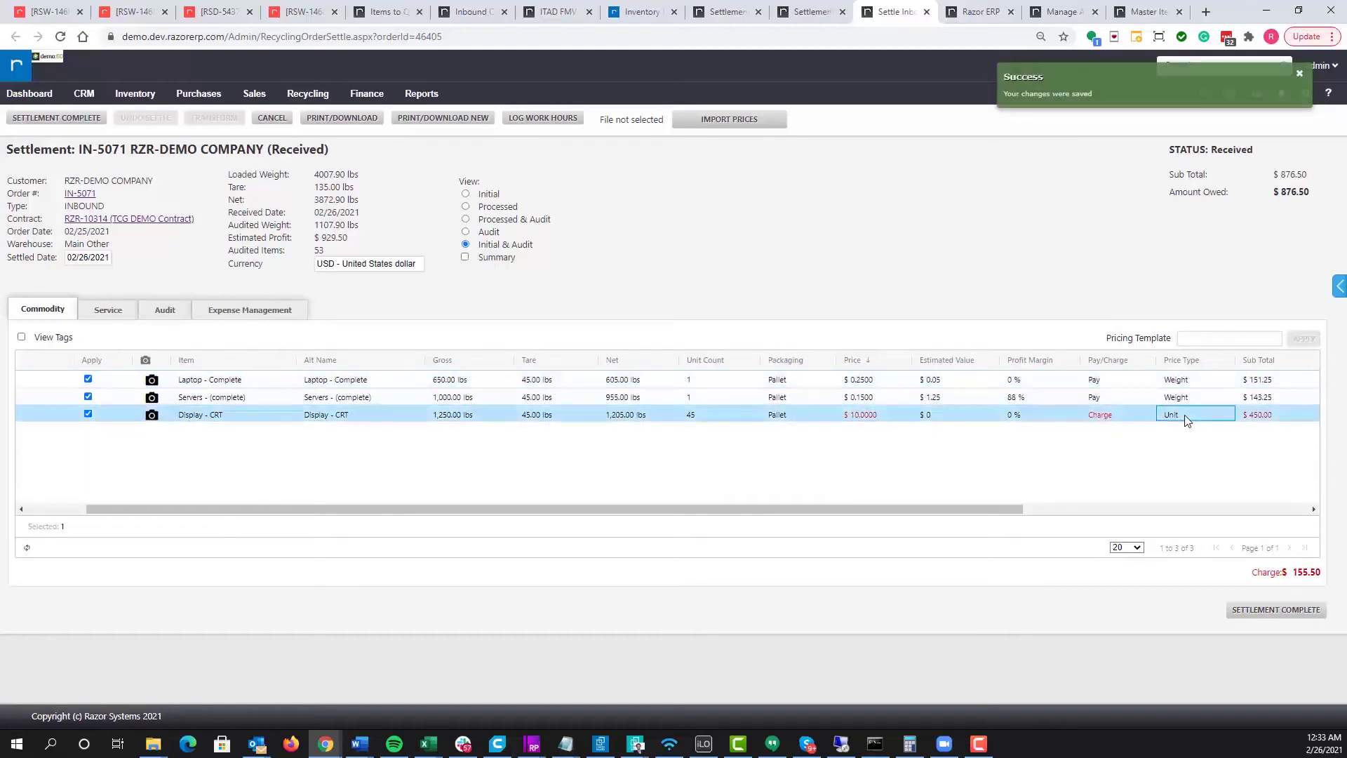
{"action": "left_click", "coordinate": [1185, 419]}
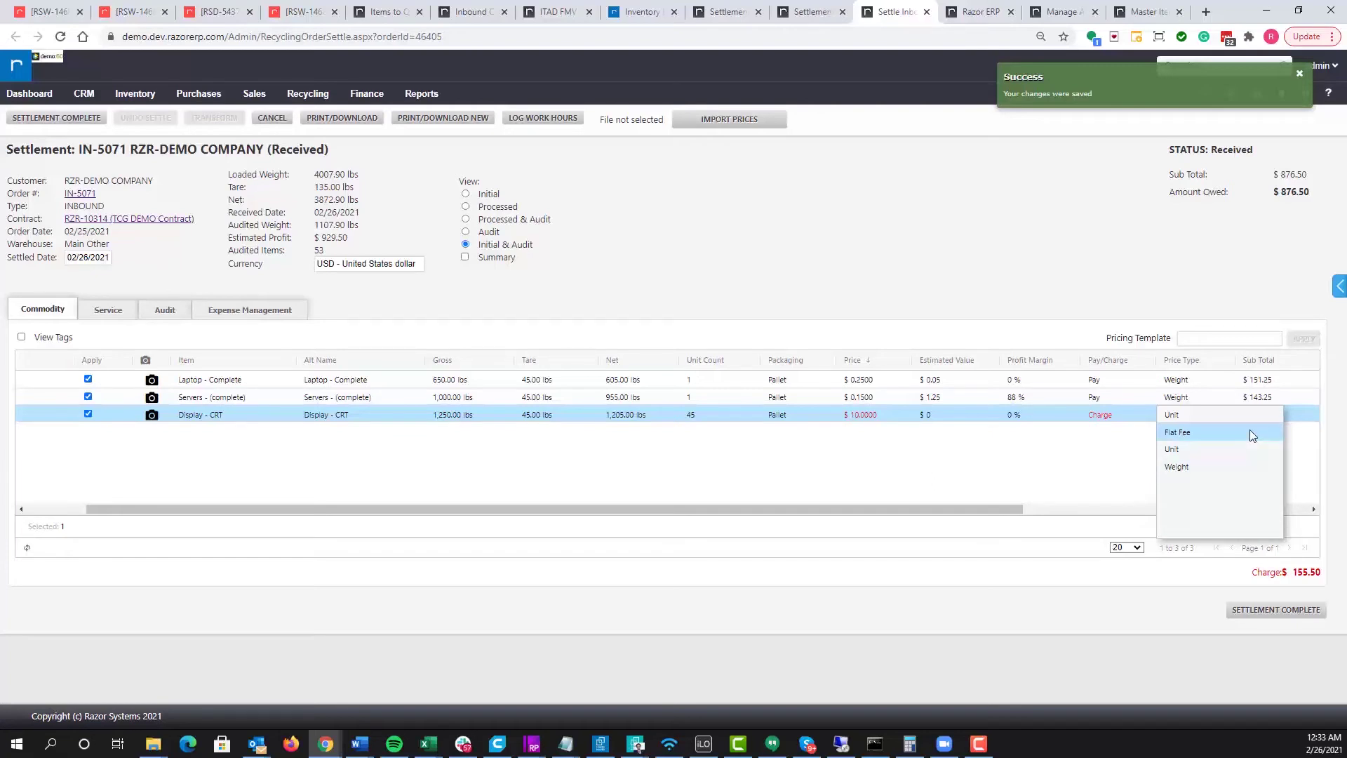
{"action": "left_click", "coordinate": [1207, 449]}
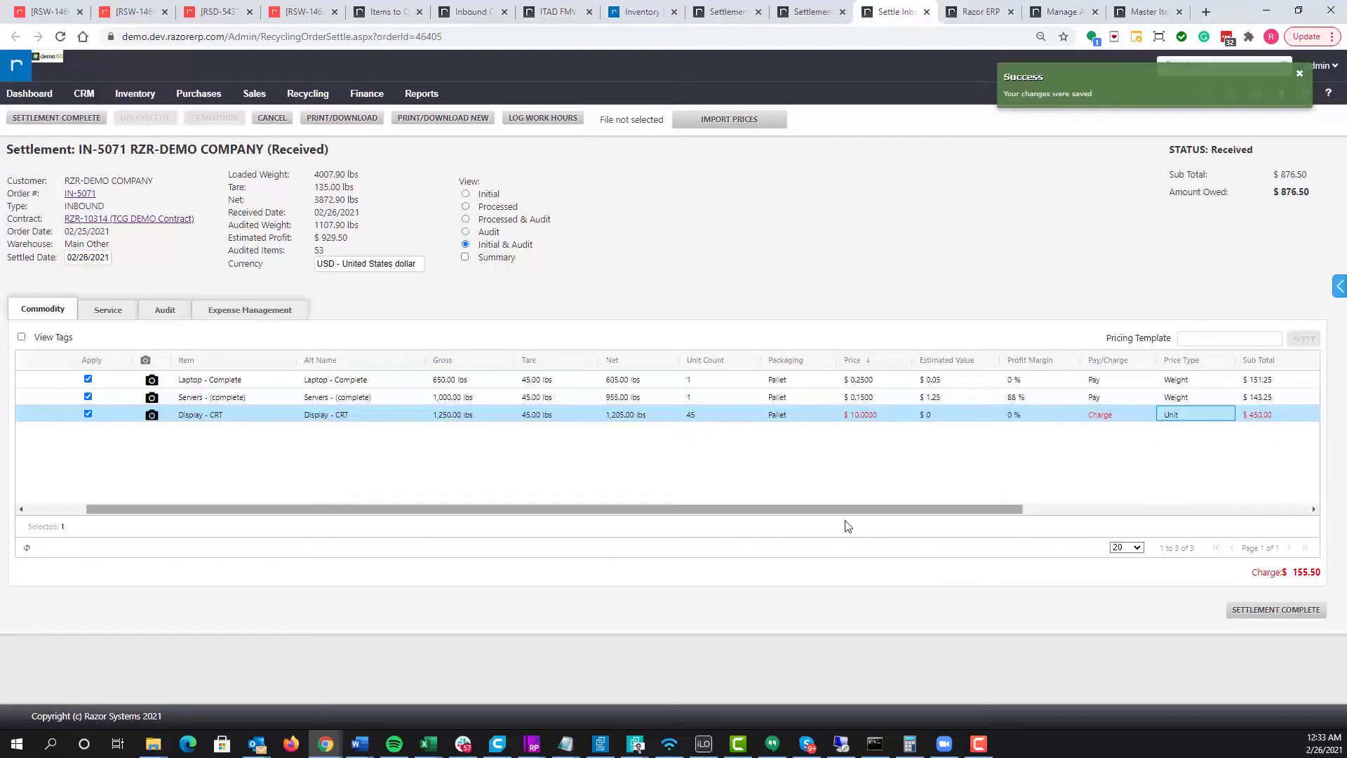
{"action": "left_click", "coordinate": [1175, 420]}
{"action": "left_click", "coordinate": [1173, 467]}
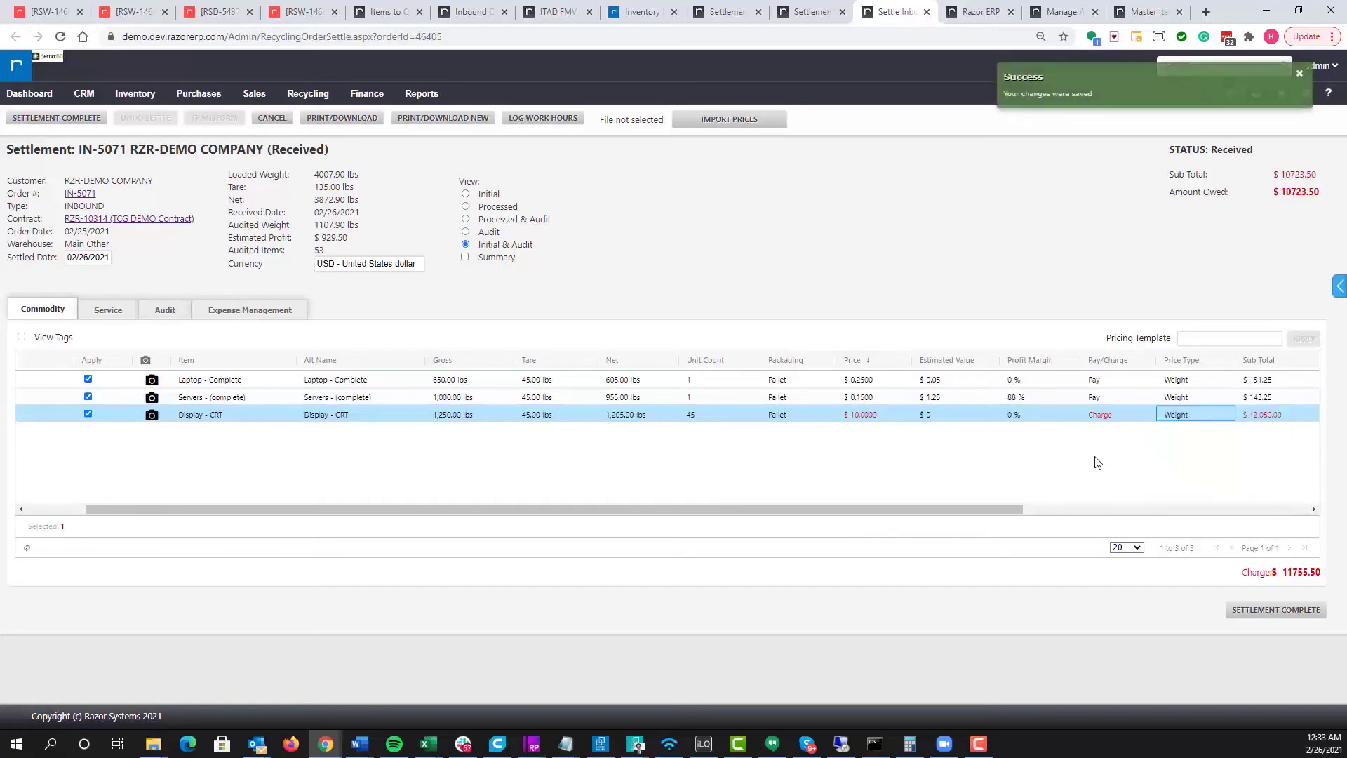
Check the CRT display lot's Sub Total and Pay/Charge setting, and set its Price Type back to Unit.
{"action": "left_click", "coordinate": [1253, 420]}
{"action": "left_click", "coordinate": [1101, 419]}
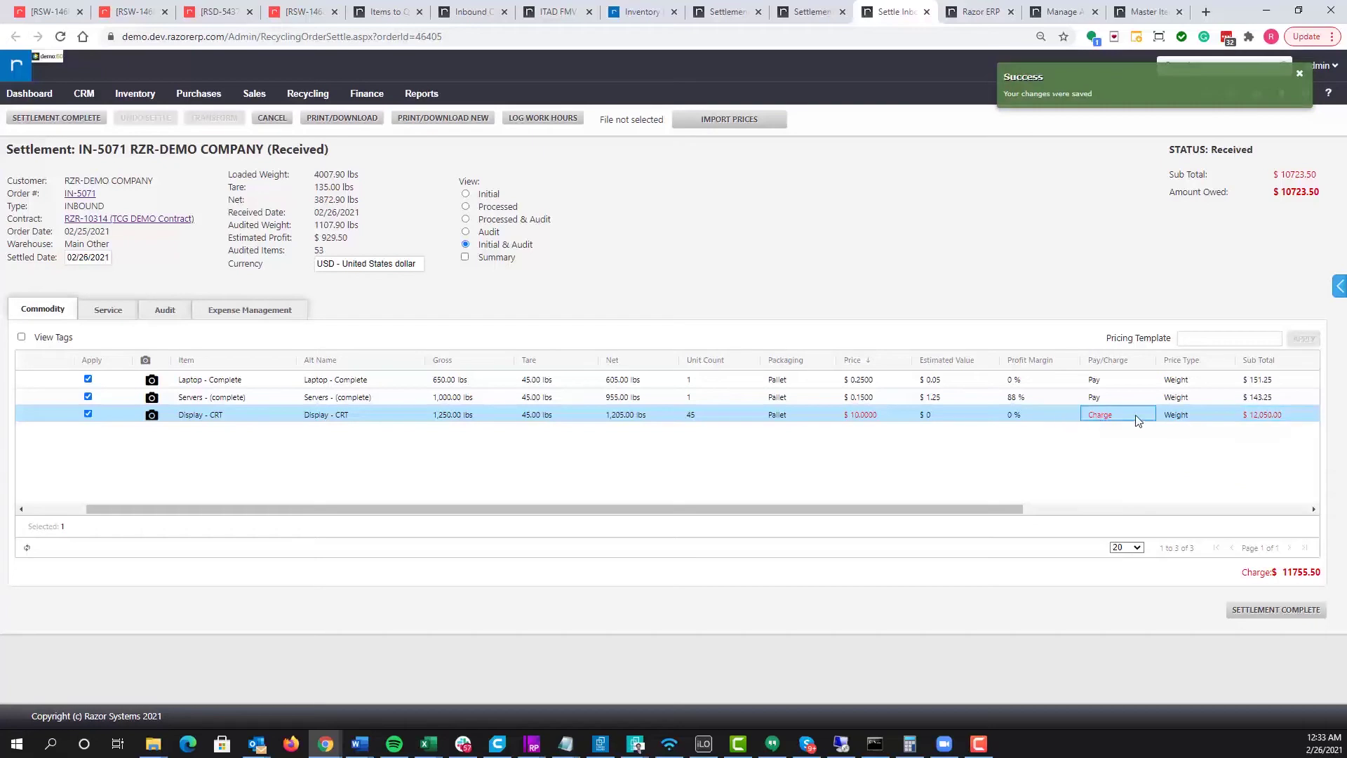
{"action": "left_click", "coordinate": [1186, 415]}
{"action": "left_click", "coordinate": [1173, 444]}
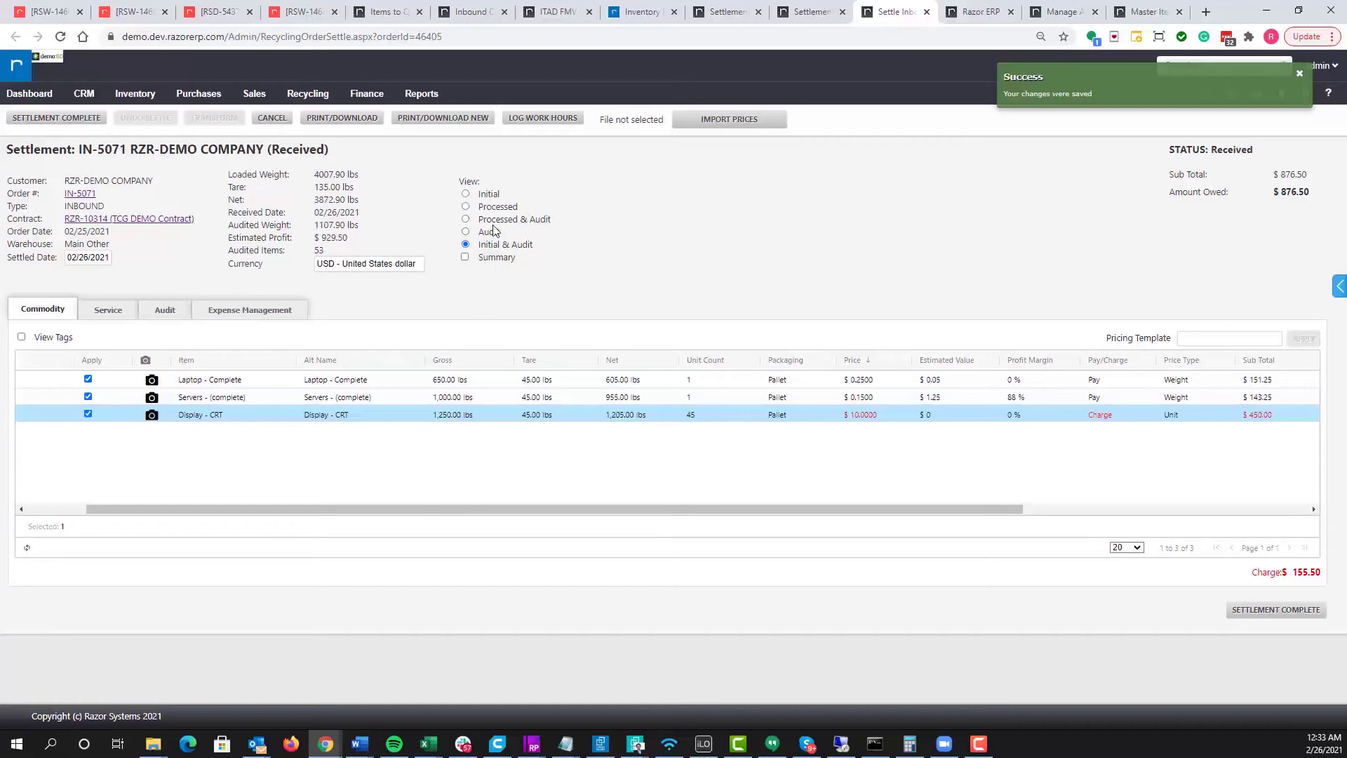
Switch the settlement view to Processed & Audit and examine the CRT display's commodity line.
{"action": "left_click", "coordinate": [533, 222]}
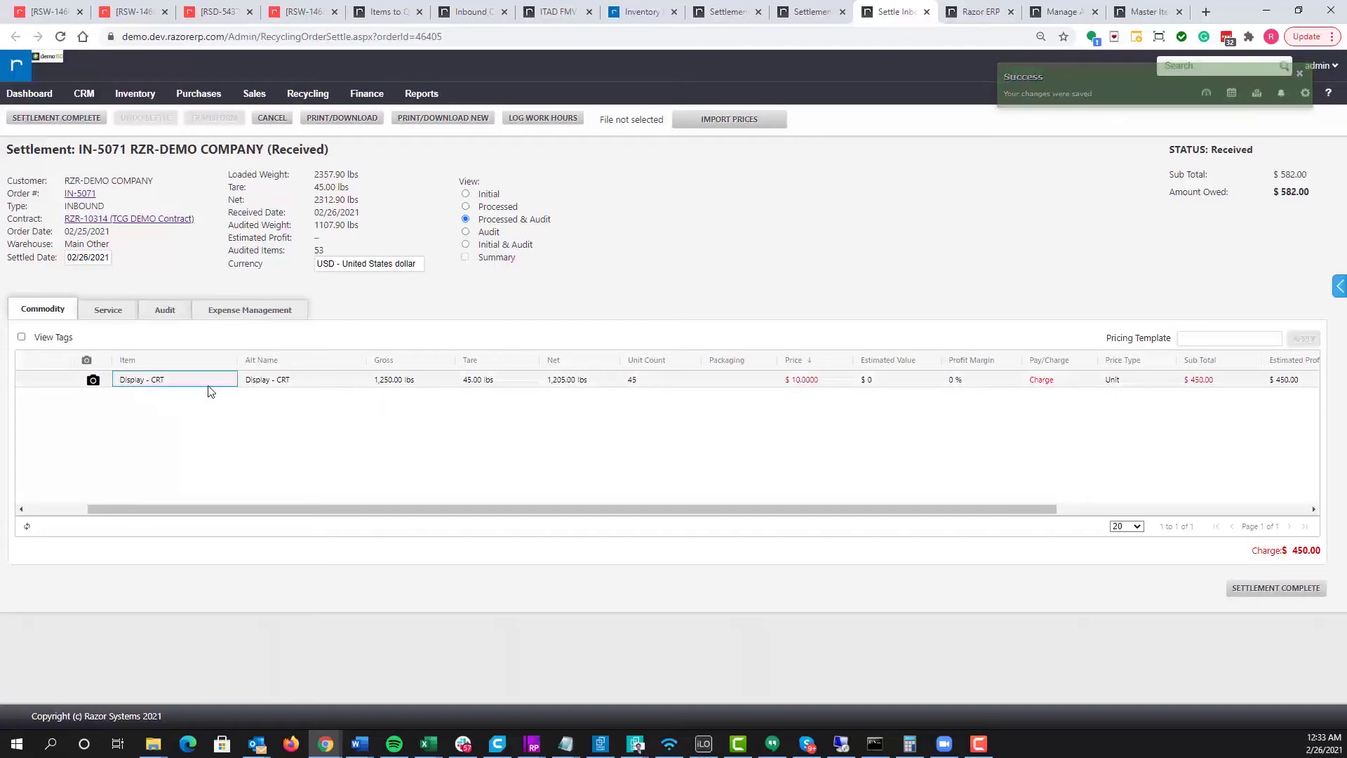
{"action": "left_click_drag", "start_coordinate": [147, 383], "coordinate": [525, 378]}
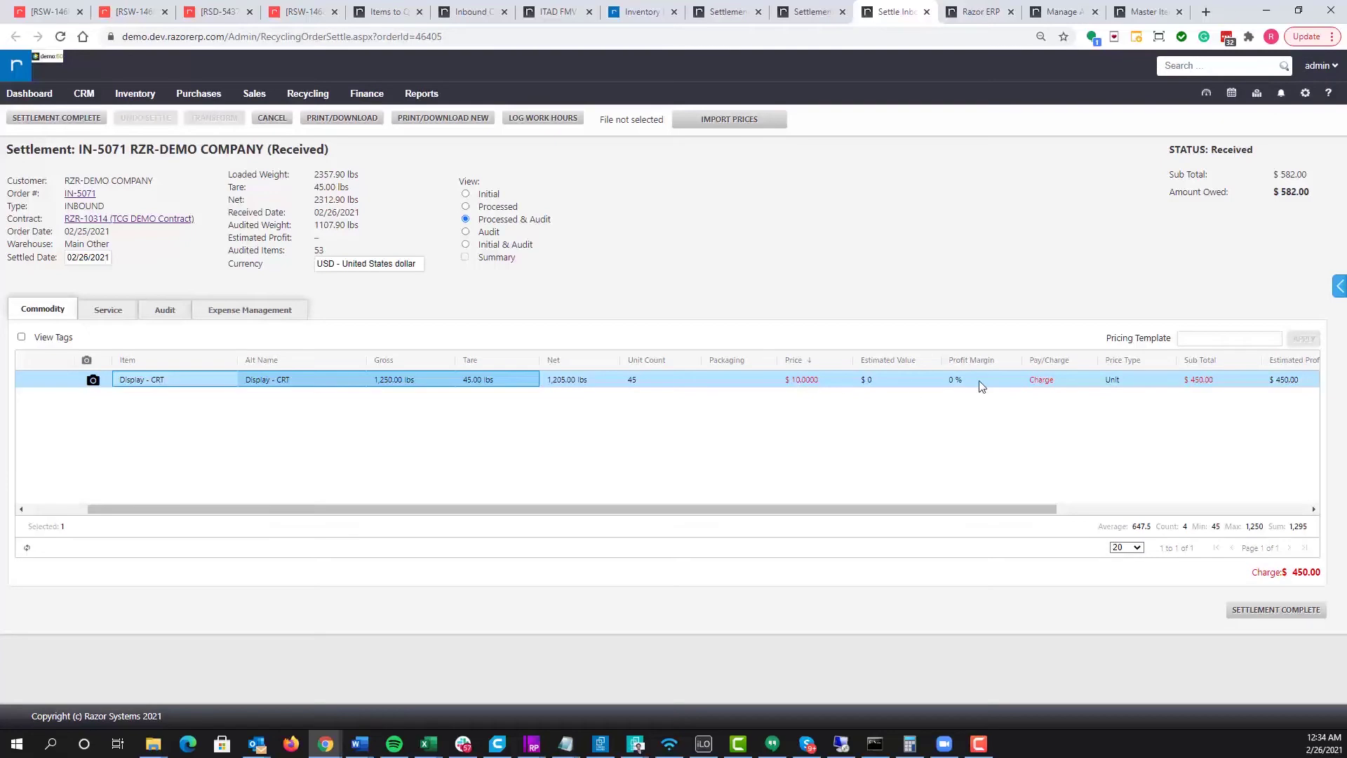
Examine the audit, data destruction, data erasure and disposal service charges with wider Notes and Item columns, and compare their total with the commodity total.
{"action": "left_click", "coordinate": [101, 311]}
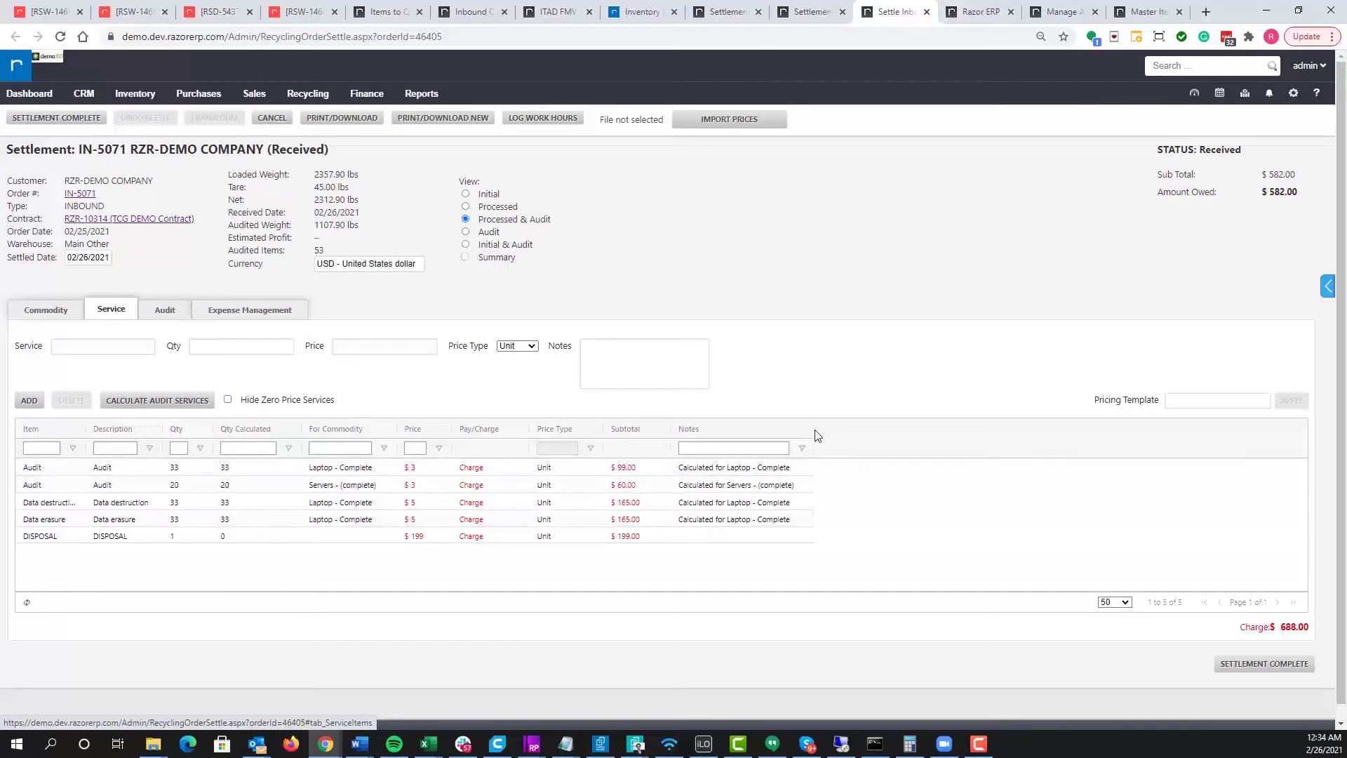
{"action": "left_click_drag", "start_coordinate": [815, 429], "coordinate": [909, 430]}
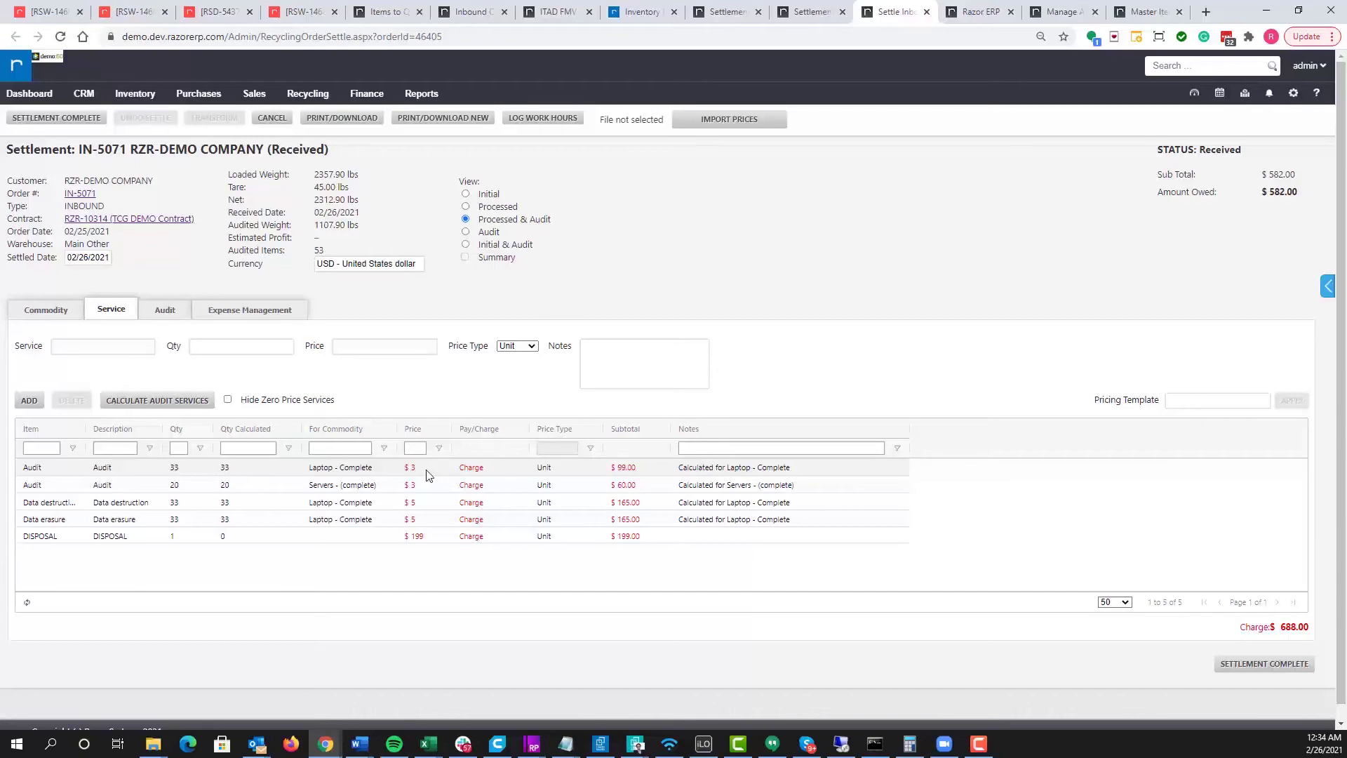
{"action": "left_click_drag", "start_coordinate": [424, 475], "coordinate": [405, 551]}
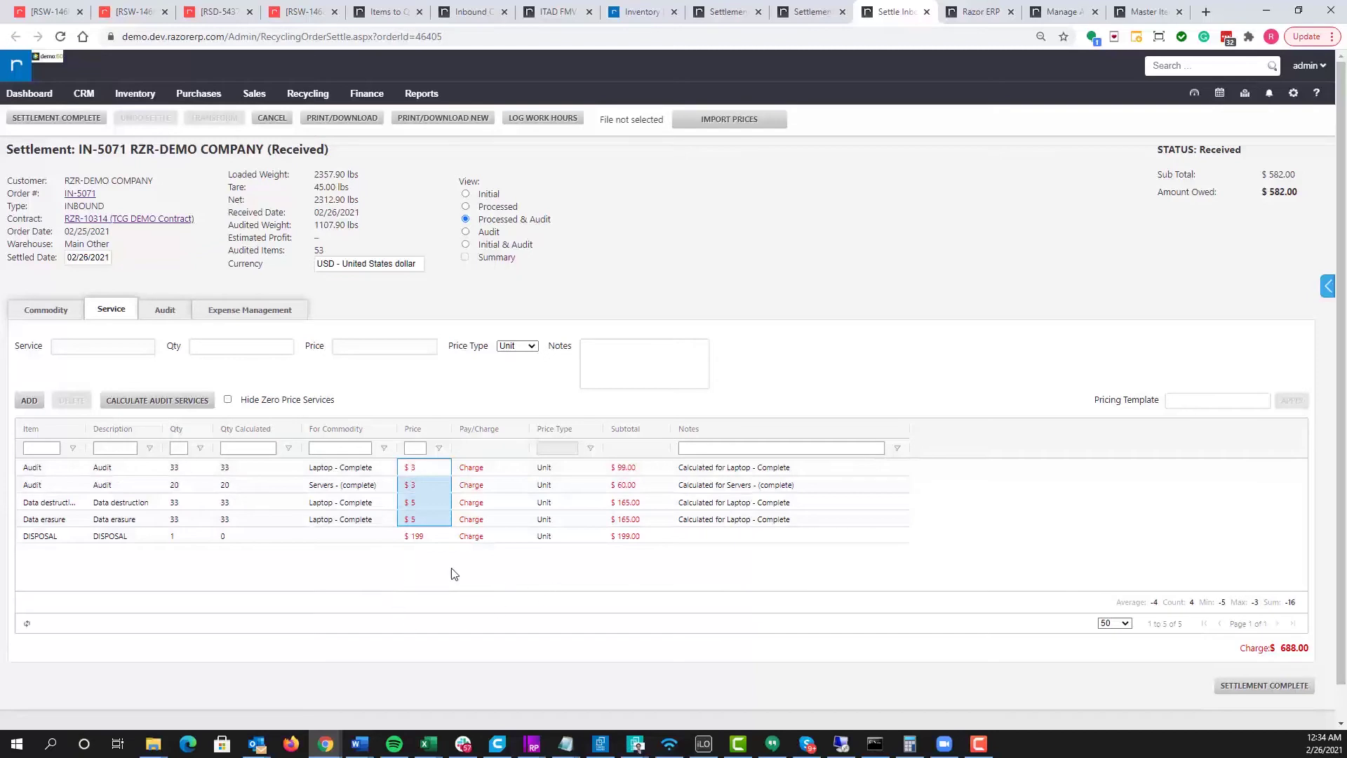
{"action": "left_click", "coordinate": [80, 523]}
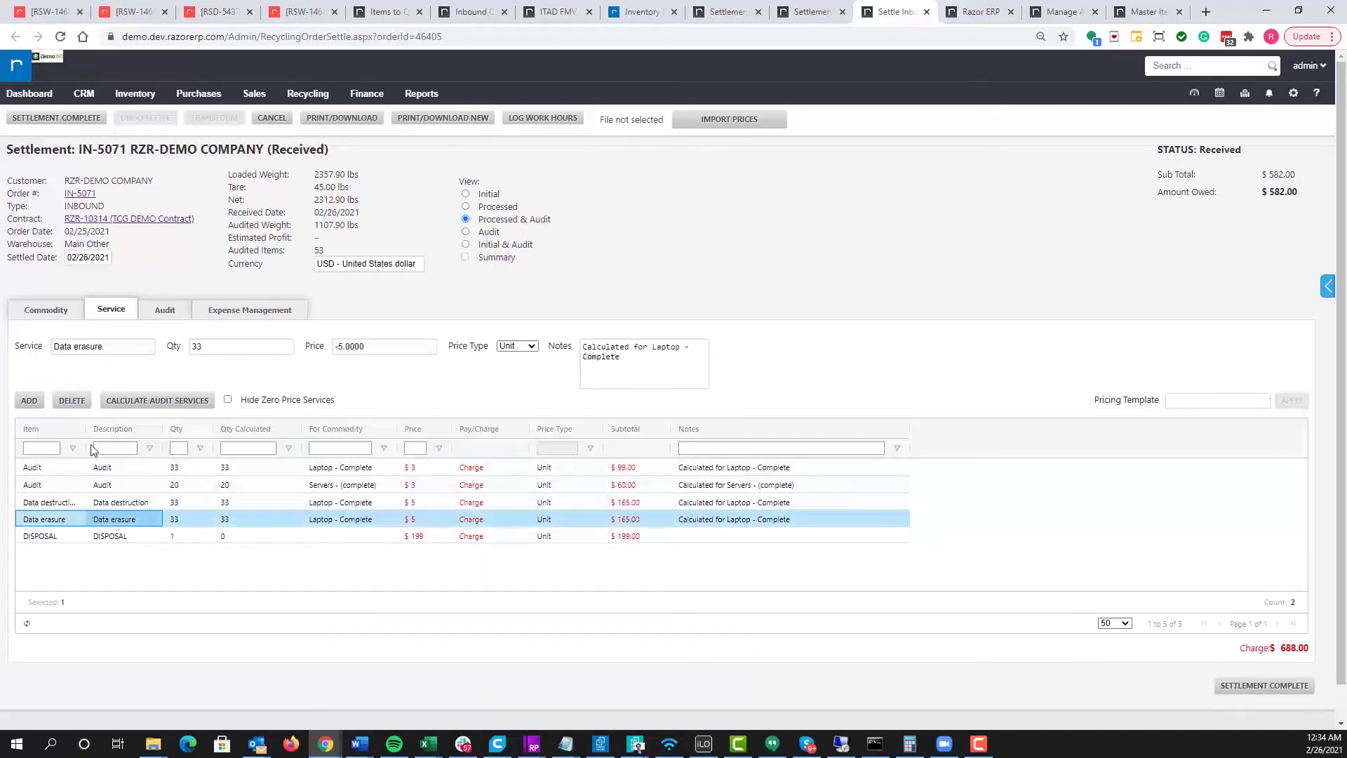
{"action": "left_click", "coordinate": [65, 505]}
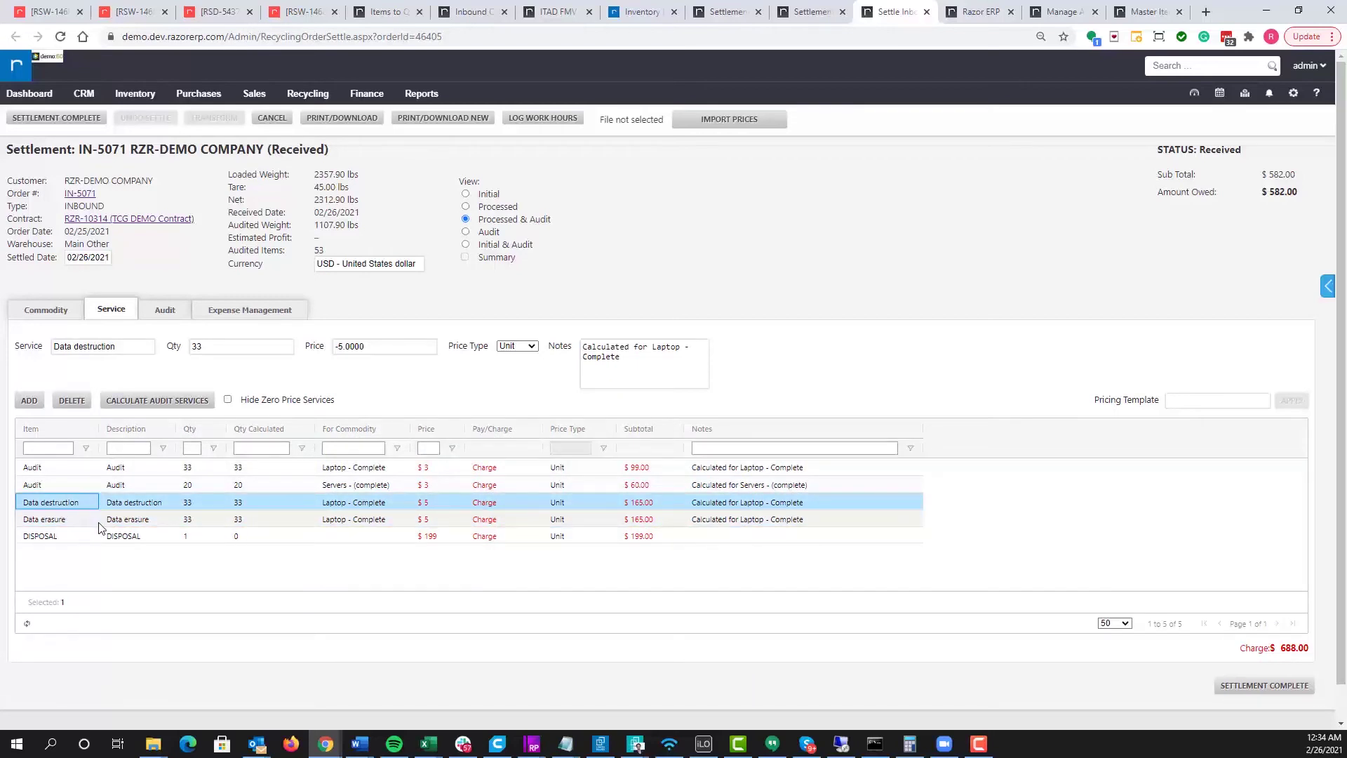
{"action": "left_click", "coordinate": [438, 520]}
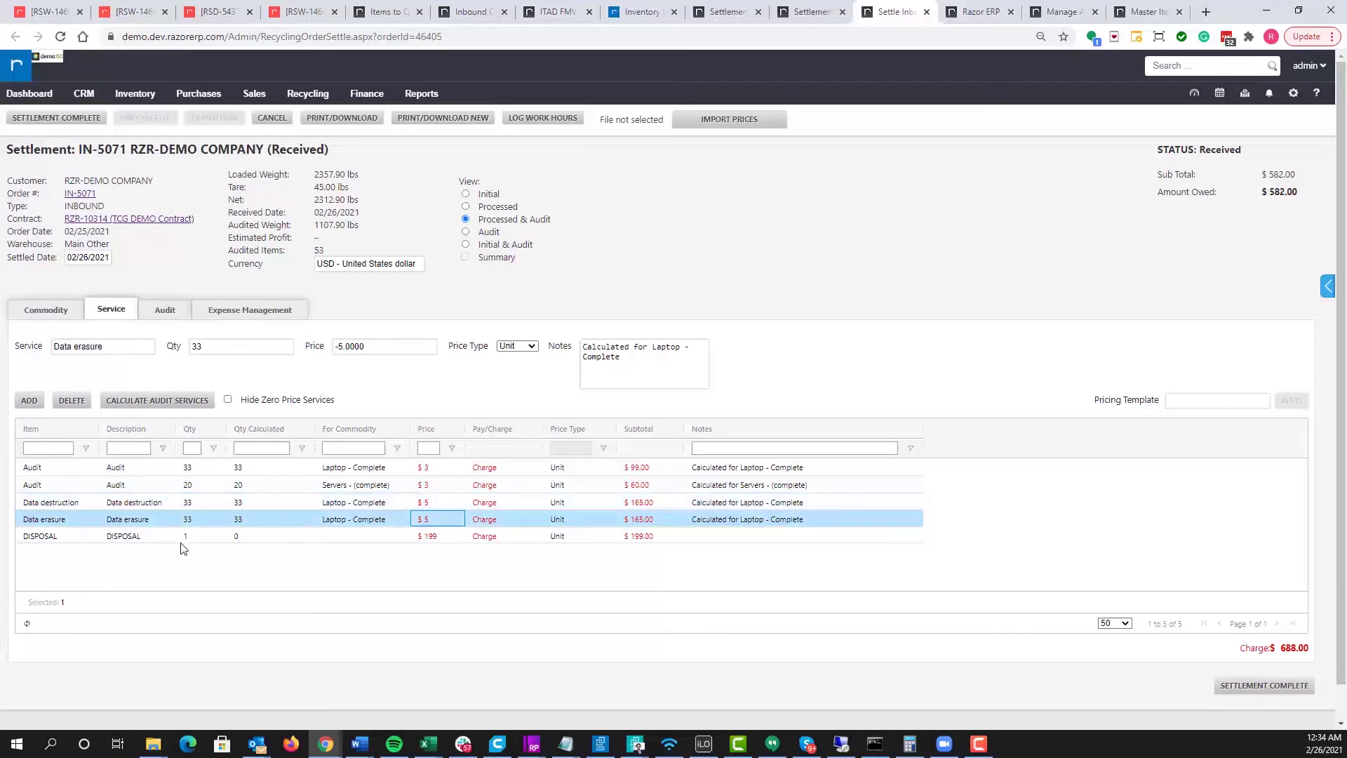
{"action": "left_click_drag", "start_coordinate": [56, 538], "coordinate": [787, 582]}
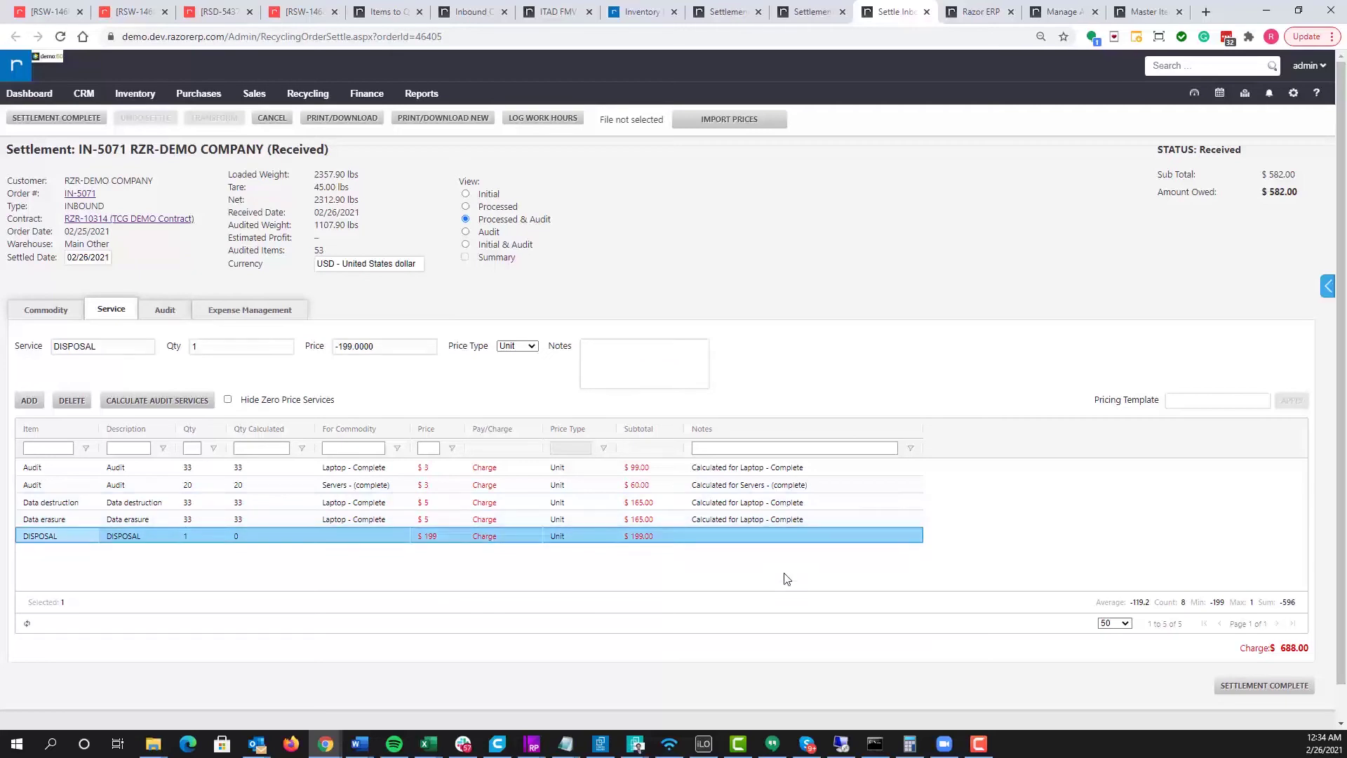
{"action": "left_click_drag", "start_coordinate": [1310, 649], "coordinate": [1222, 658]}
{"action": "left_click", "coordinate": [49, 314]}
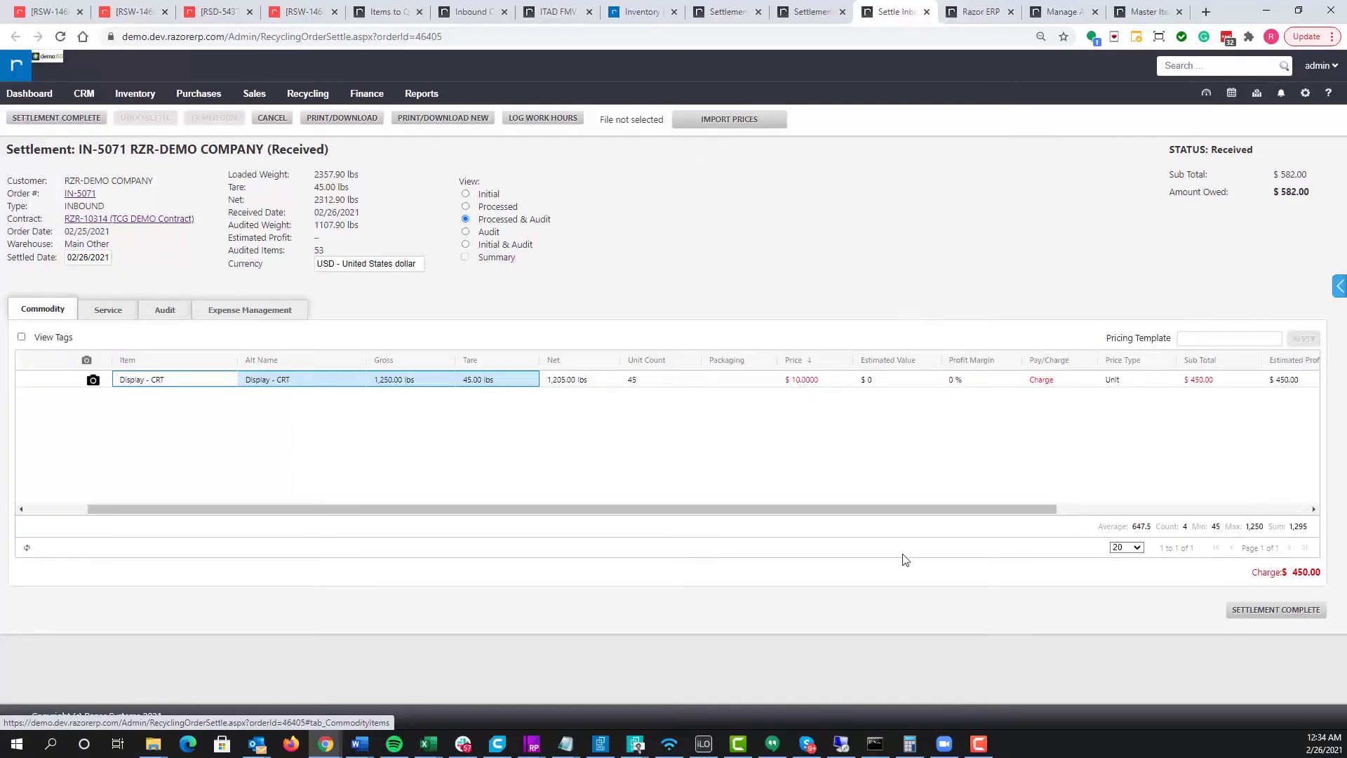
Open the settlement's audit items, review the server part numbers and autosize all columns.
{"action": "left_click", "coordinate": [162, 314]}
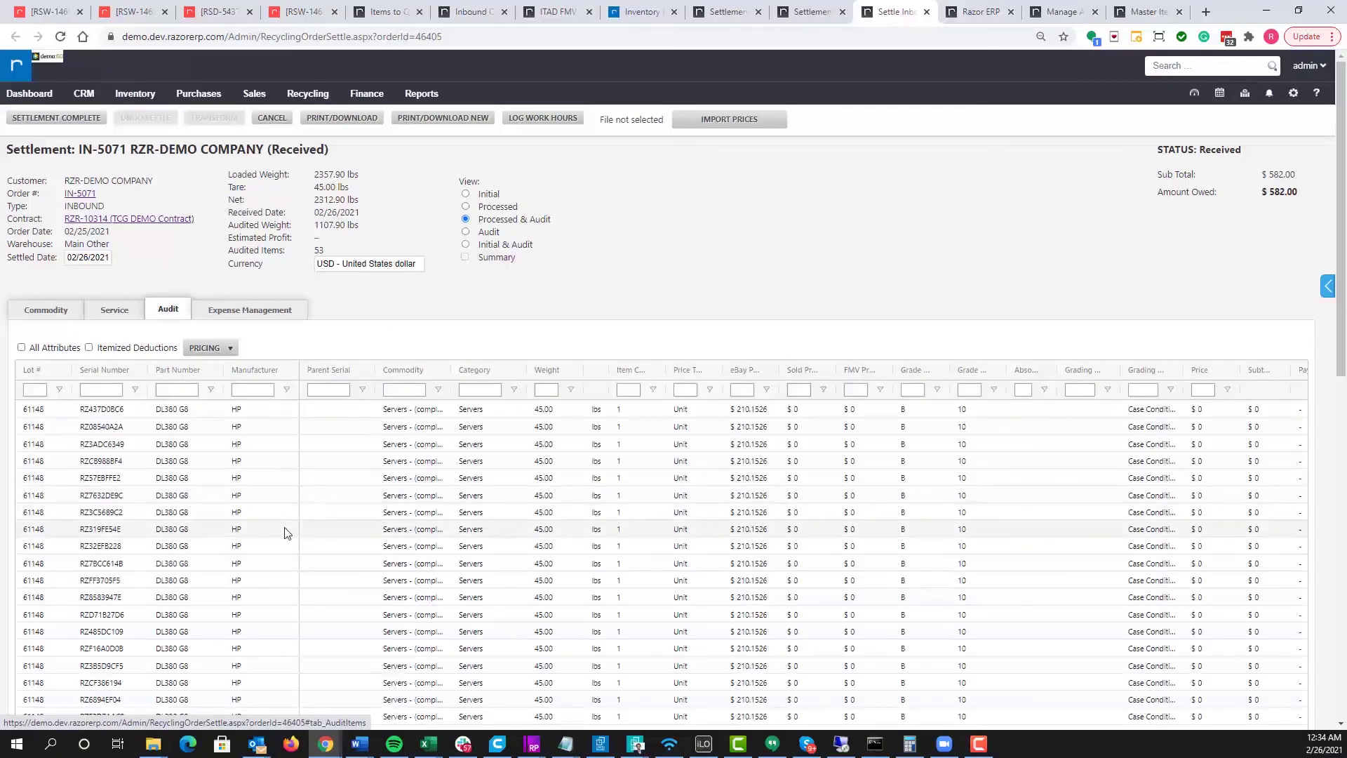
{"action": "scroll", "coordinate": [189, 420], "scroll_direction": "down", "scroll_amount": 1}
{"action": "left_click_drag", "start_coordinate": [186, 356], "coordinate": [198, 669]}
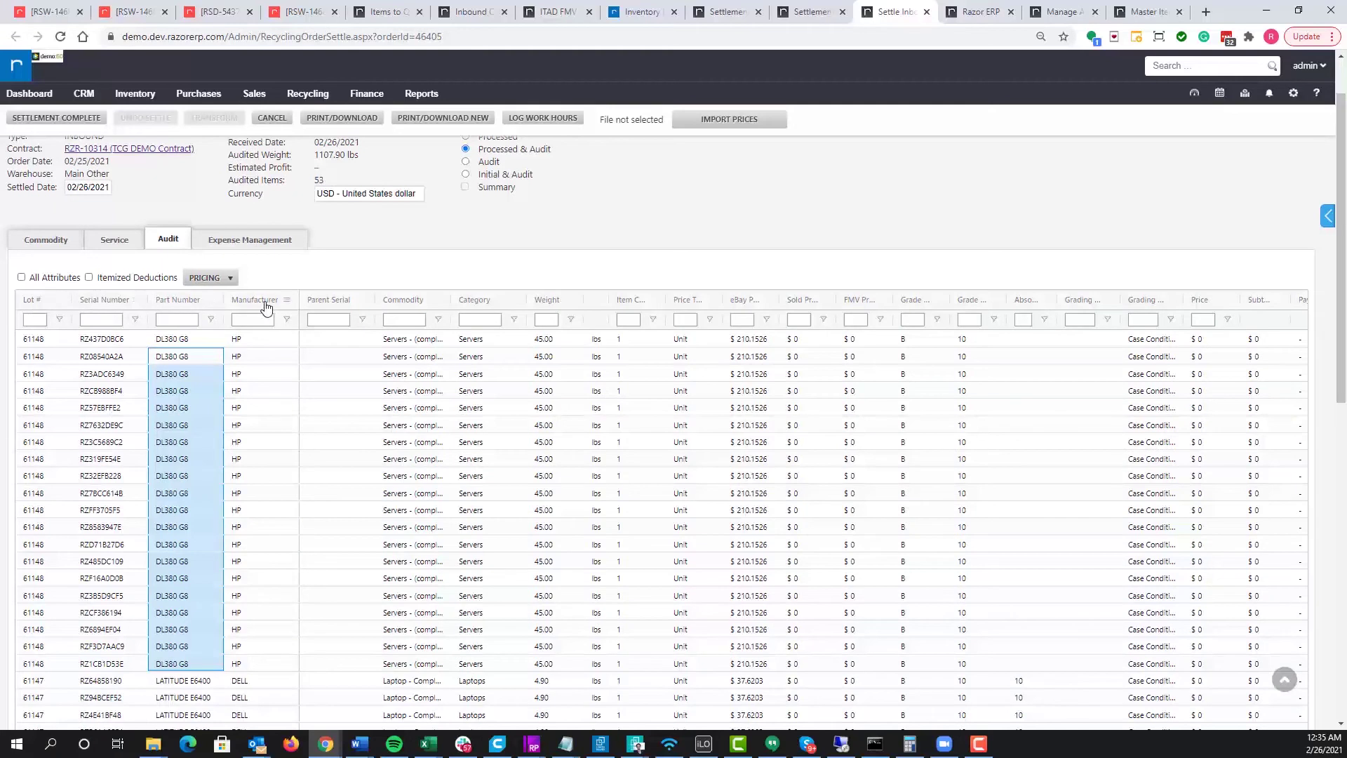
{"action": "left_click", "coordinate": [439, 302]}
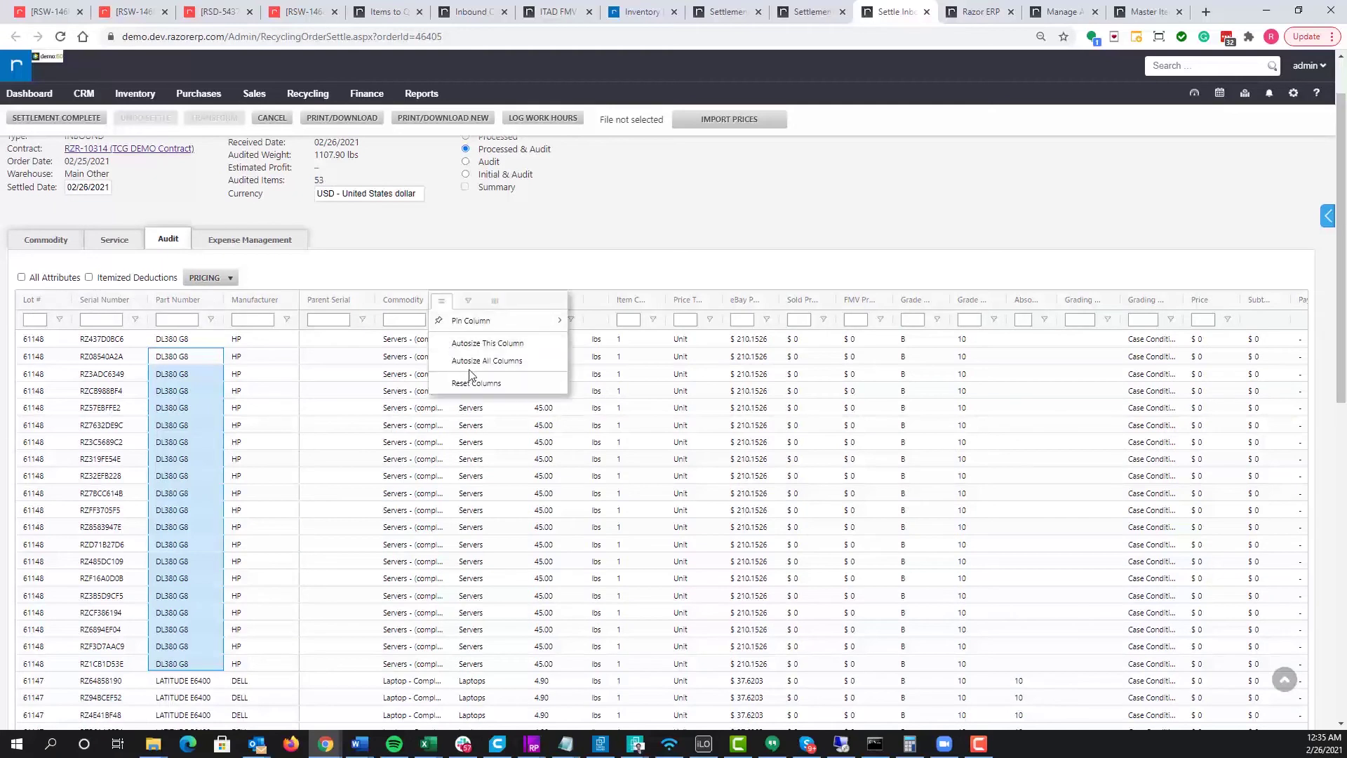
{"action": "left_click", "coordinate": [493, 360]}
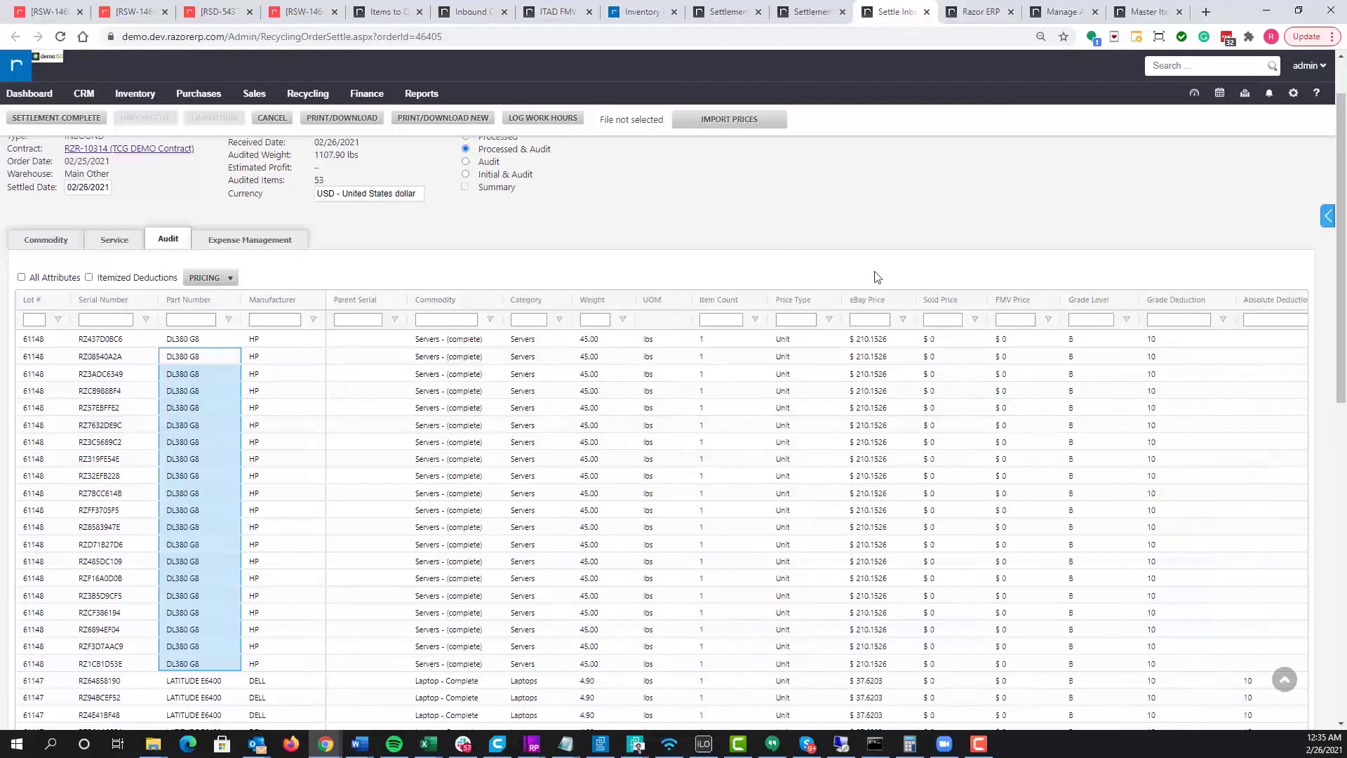
Examine the servers' eBay sales history, the Sold Price and FMV Price columns, and the LATITUDE E7440 laptops' FMV prices.
{"action": "mouse_move", "coordinate": [910, 420]}
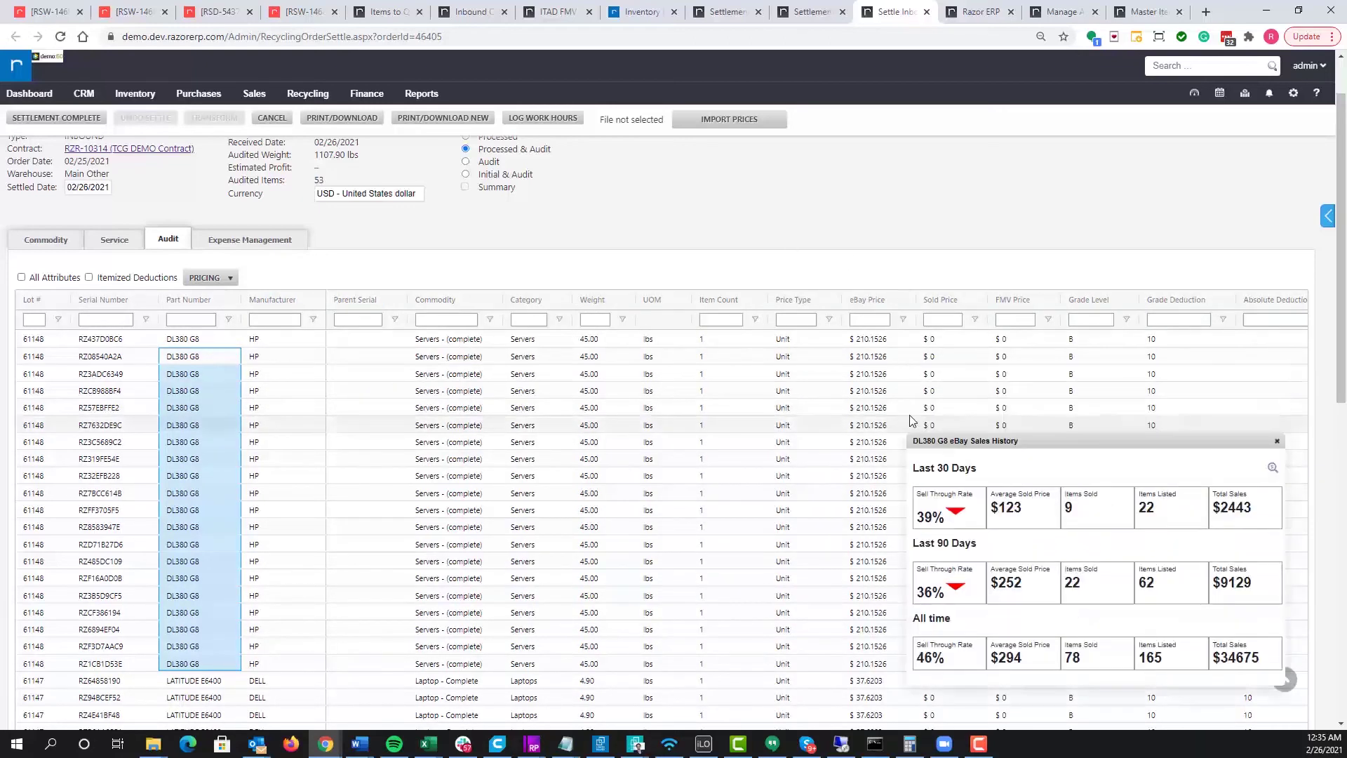
{"action": "left_click", "coordinate": [945, 358]}
{"action": "left_click_drag", "start_coordinate": [933, 339], "coordinate": [929, 697]}
{"action": "scroll", "coordinate": [1013, 457], "scroll_direction": "right", "scroll_amount": 3}
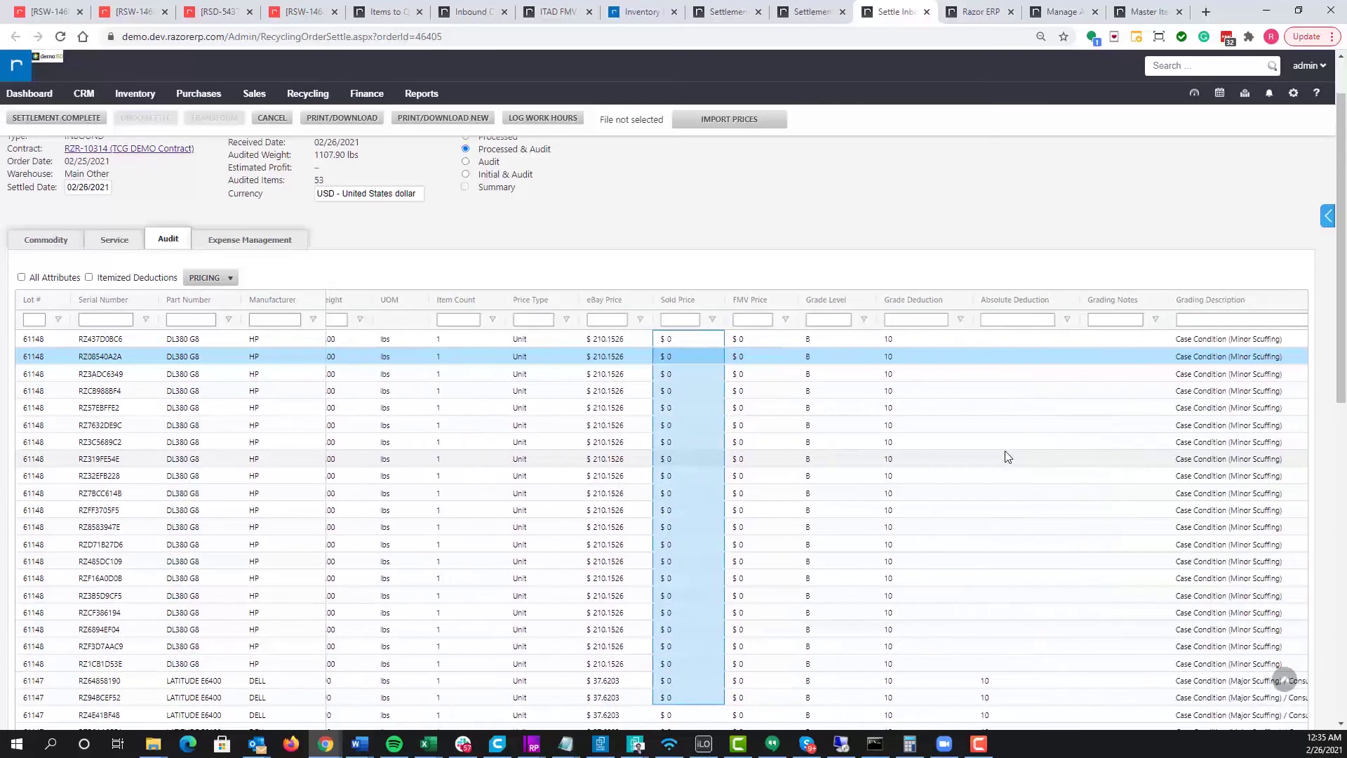
{"action": "left_click_drag", "start_coordinate": [758, 338], "coordinate": [777, 536]}
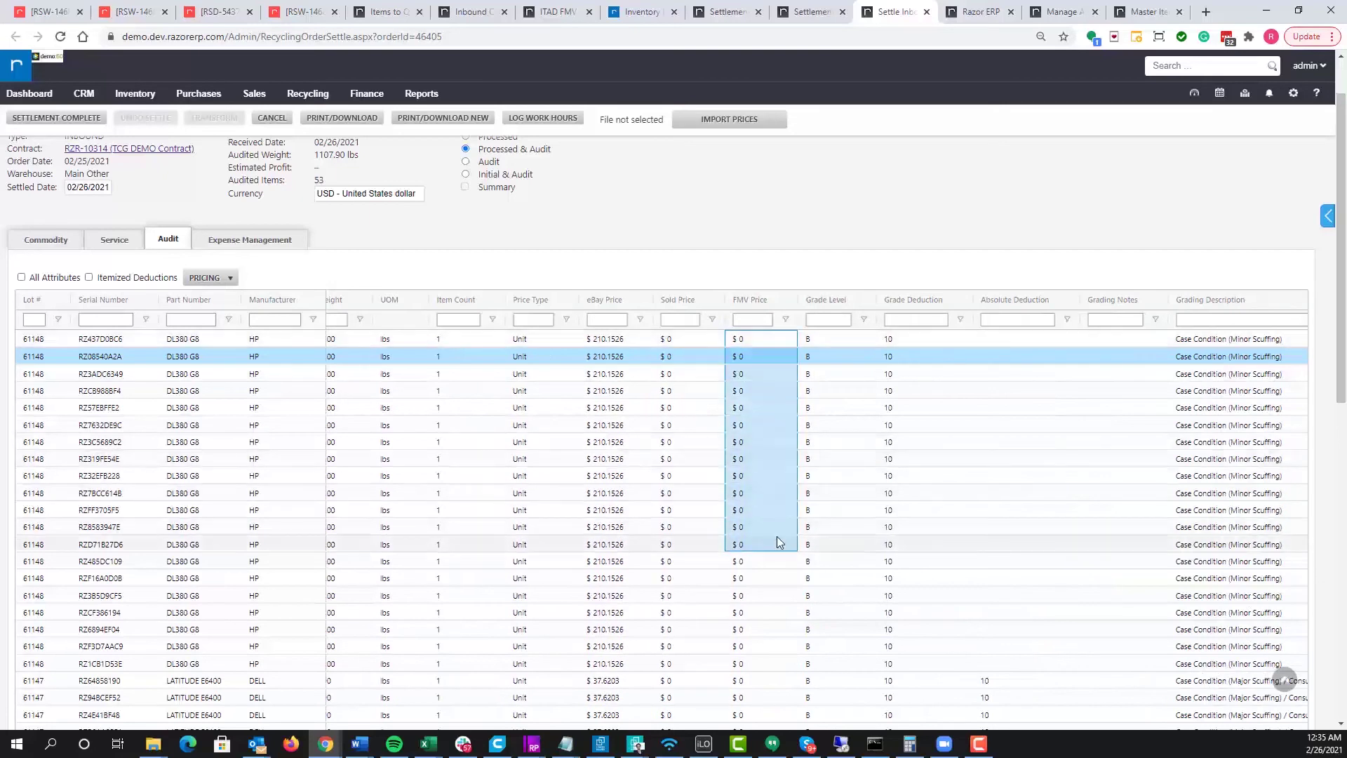
{"action": "scroll", "coordinate": [777, 539], "scroll_direction": "down", "scroll_amount": 5}
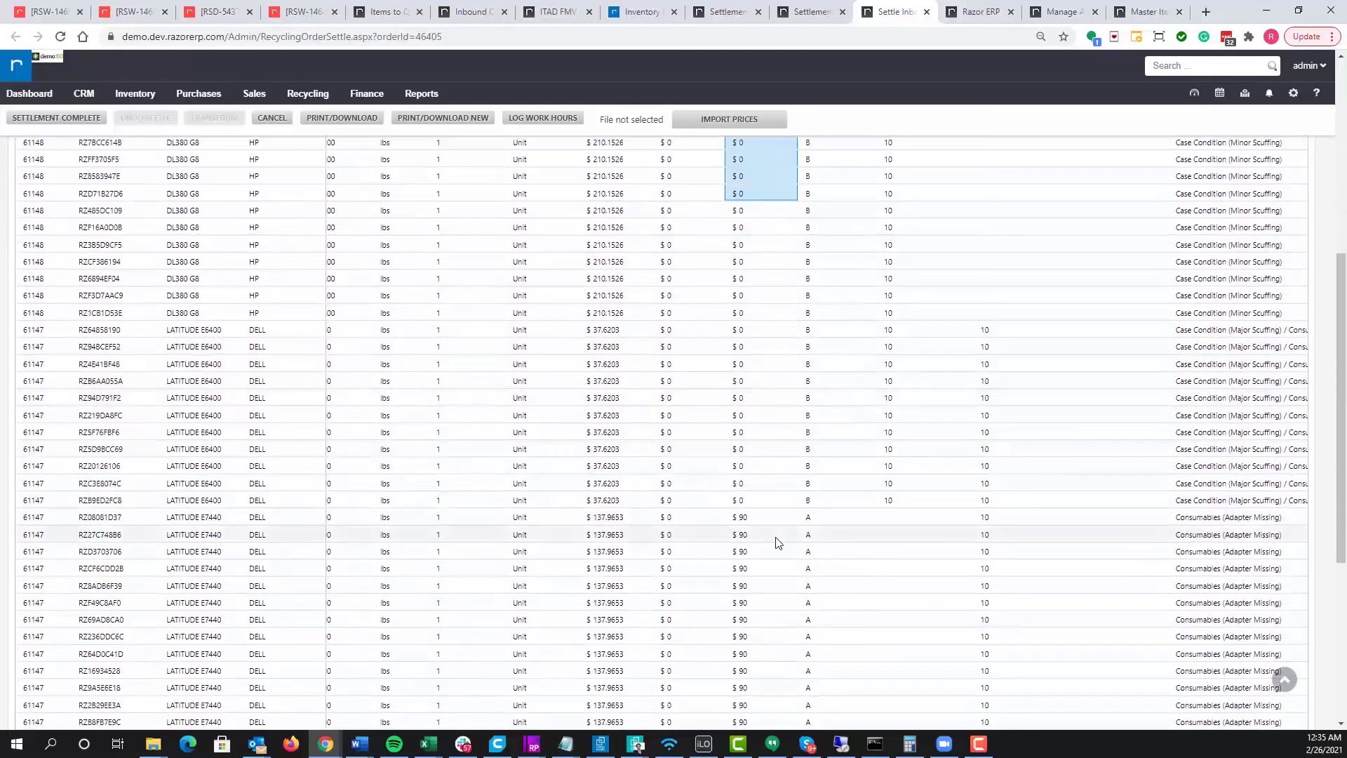
{"action": "left_click_drag", "start_coordinate": [747, 517], "coordinate": [751, 552]}
{"action": "mouse_move", "coordinate": [193, 552]}
{"action": "left_click", "coordinate": [751, 518]}
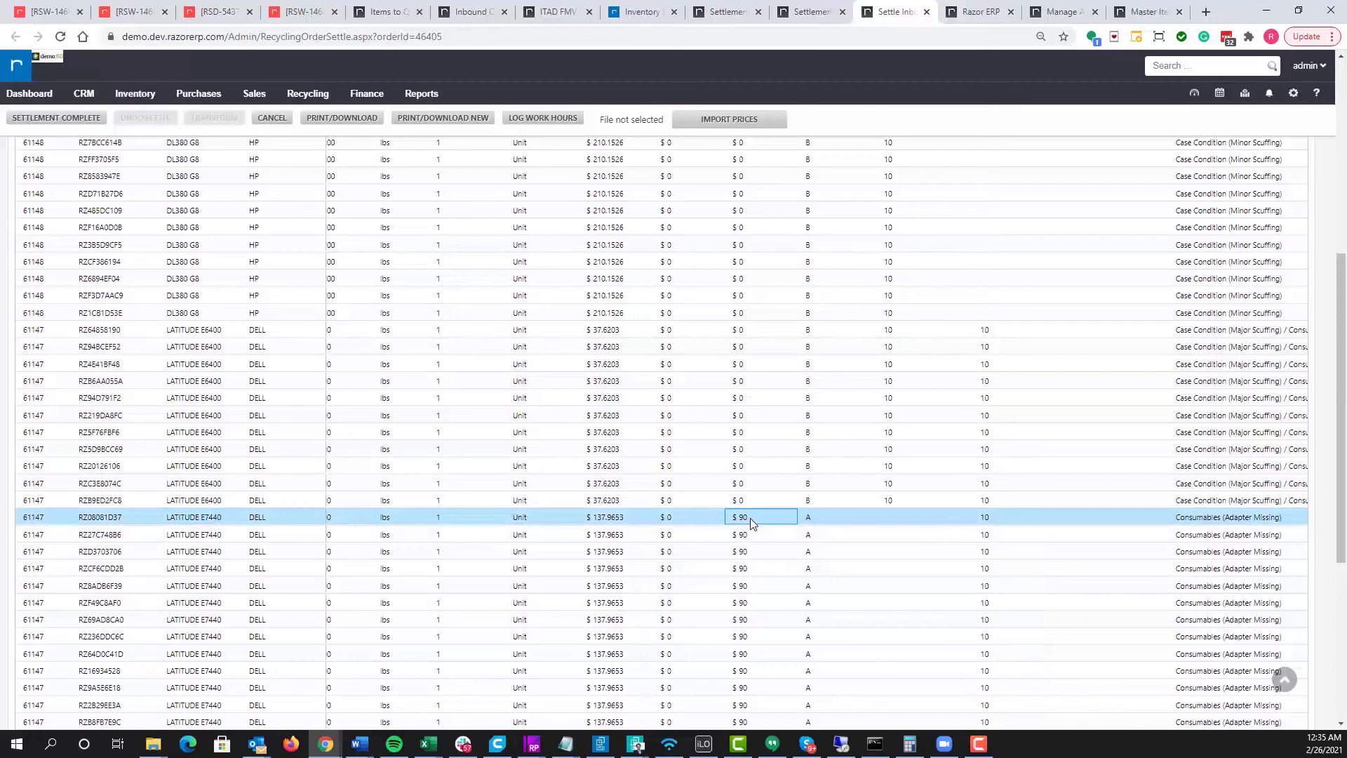
Examine the grade levels of the audited LATITUDE E7440 laptops against their FMV prices.
{"action": "left_click", "coordinate": [809, 523]}
{"action": "left_click_drag", "start_coordinate": [809, 528], "coordinate": [813, 584]}
{"action": "scroll", "coordinate": [815, 604], "scroll_direction": "down", "scroll_amount": 2}
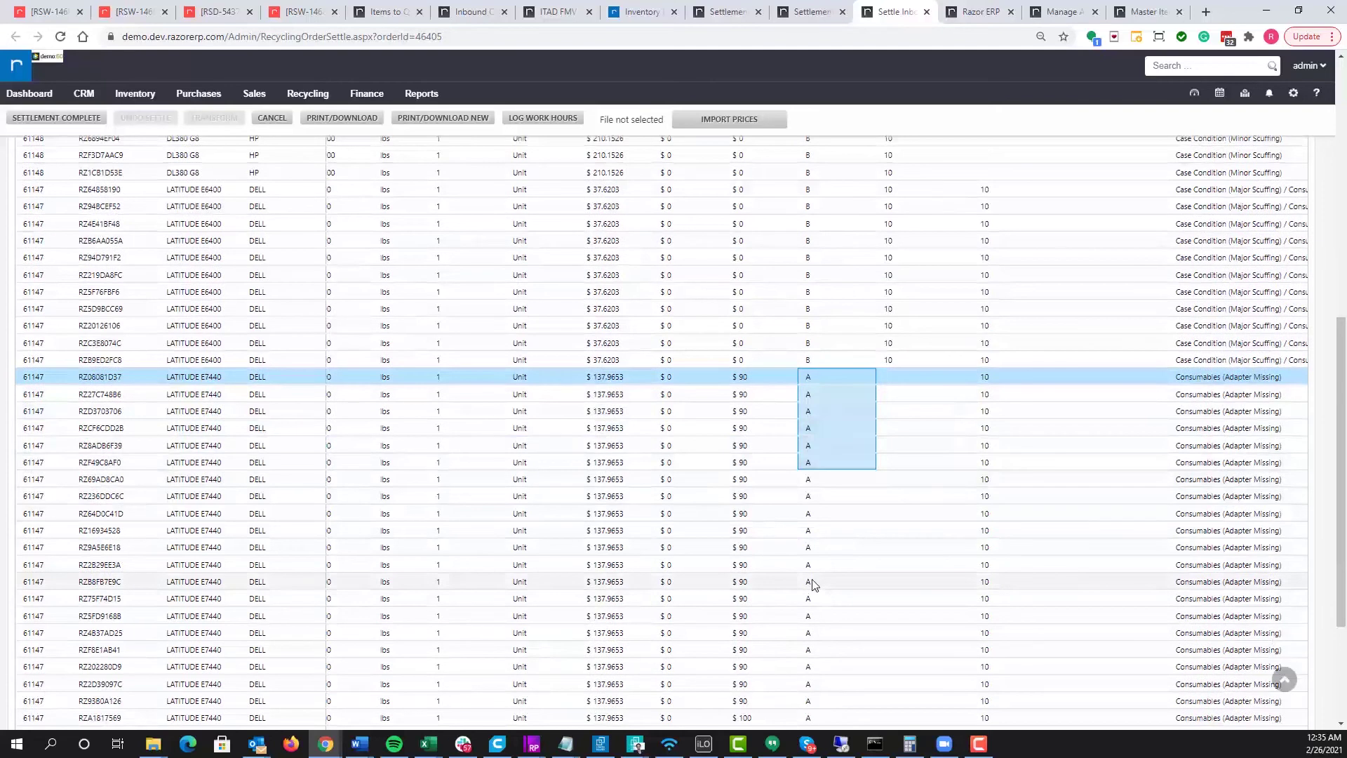
{"action": "scroll", "coordinate": [730, 456], "scroll_direction": "up", "scroll_amount": 6}
{"action": "scroll", "coordinate": [729, 456], "scroll_direction": "up", "scroll_amount": 2}
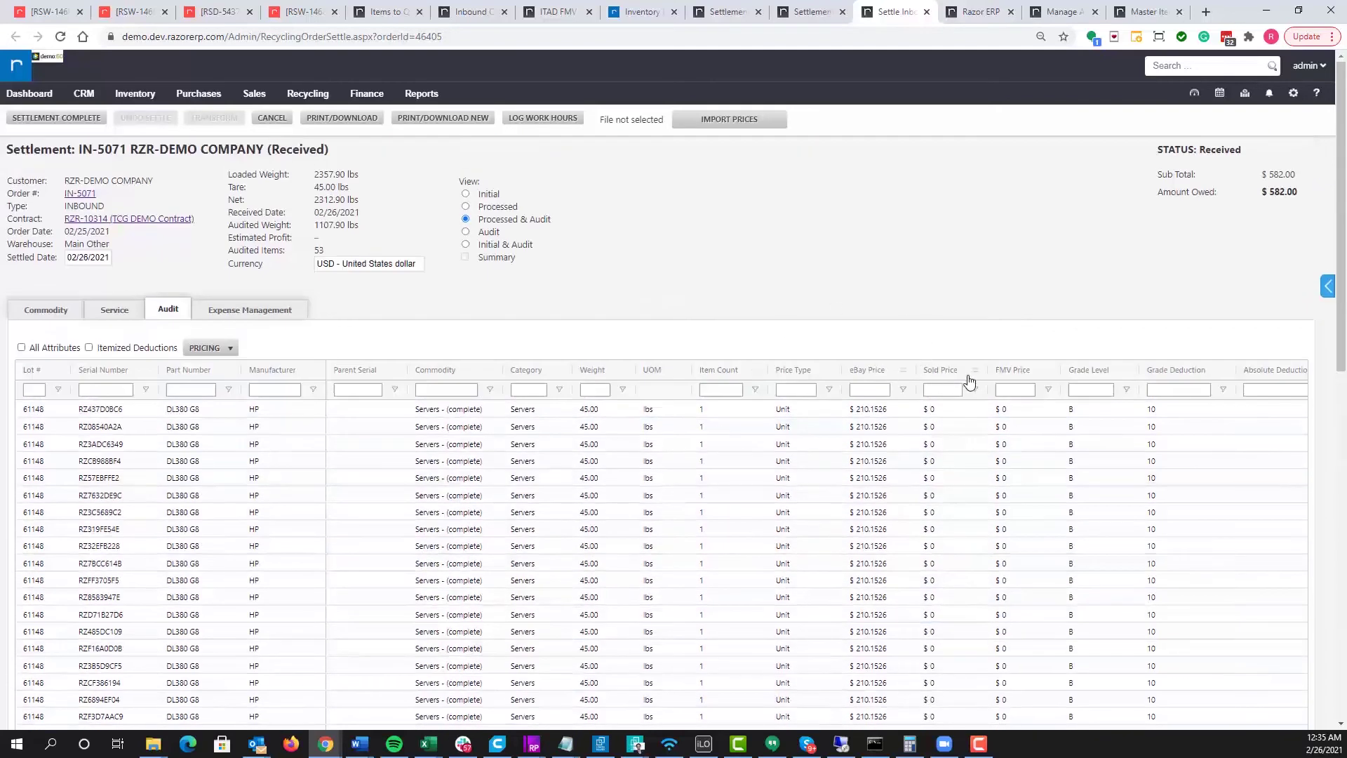
Move the FMV Price, Price and Grade Level columns beside Manufacturer in the audit grid's fixed columns.
{"action": "left_click_drag", "start_coordinate": [1029, 377], "coordinate": [365, 376]}
{"action": "scroll", "coordinate": [765, 447], "scroll_direction": "right", "scroll_amount": 5}
{"action": "left_click", "coordinate": [957, 426]}
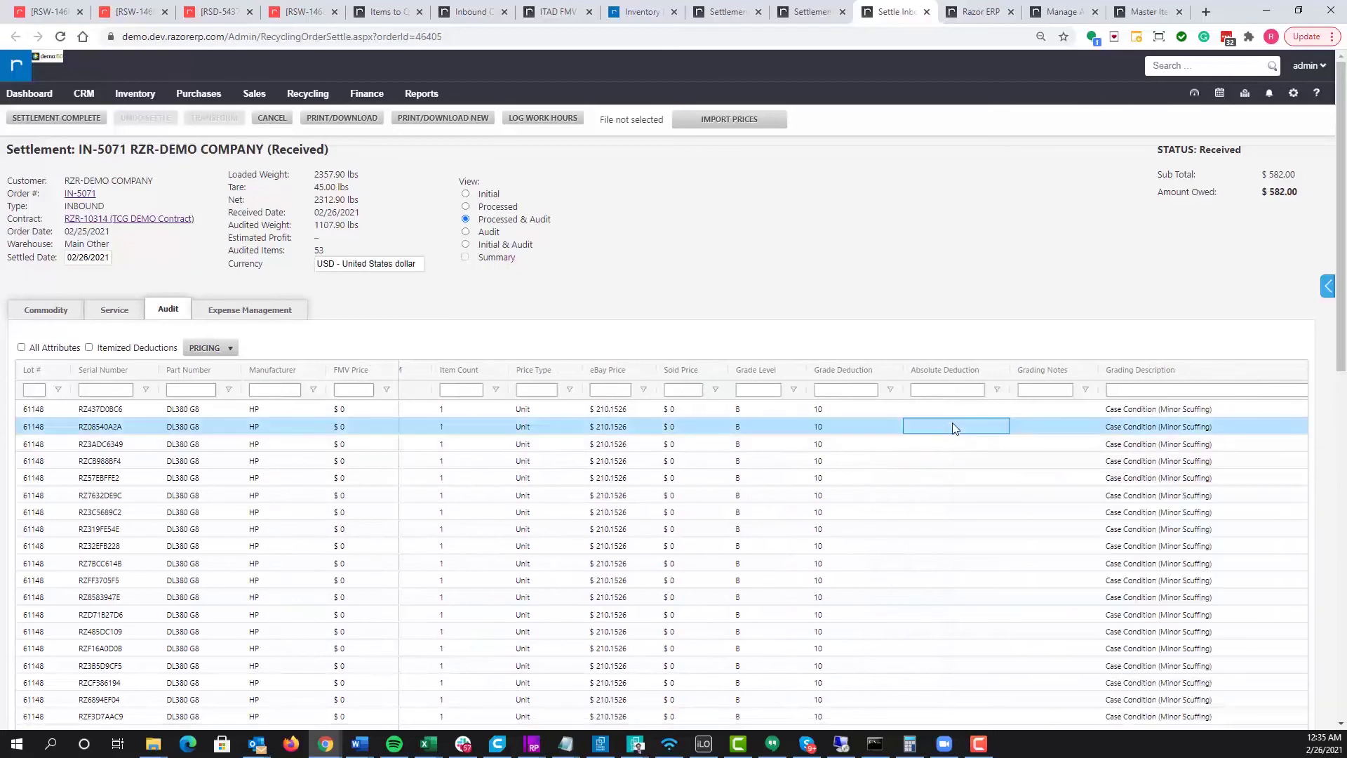
{"action": "scroll", "coordinate": [951, 426], "scroll_direction": "right", "scroll_amount": 5}
{"action": "left_click_drag", "start_coordinate": [939, 370], "coordinate": [417, 370]}
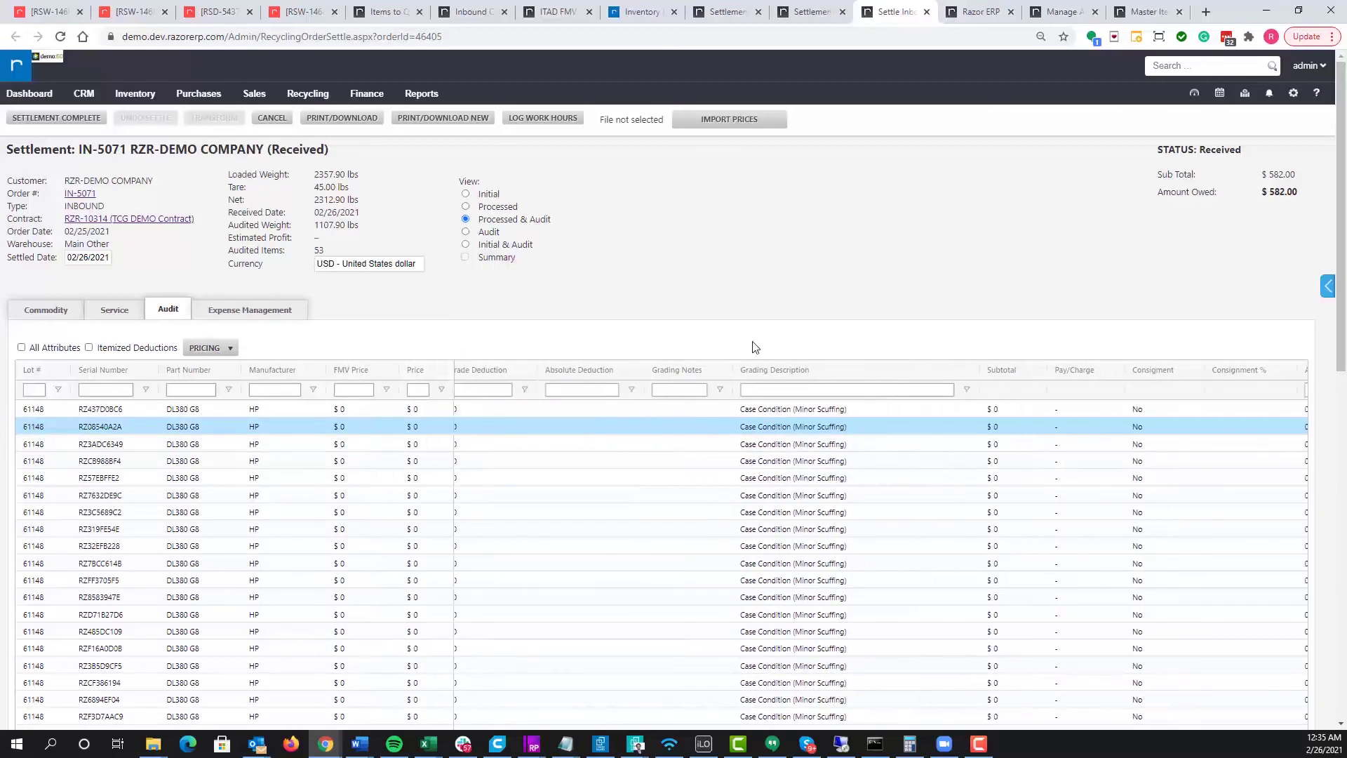
{"action": "scroll", "coordinate": [826, 517], "scroll_direction": "left", "scroll_amount": 5}
{"action": "mouse_move", "coordinate": [807, 519]}
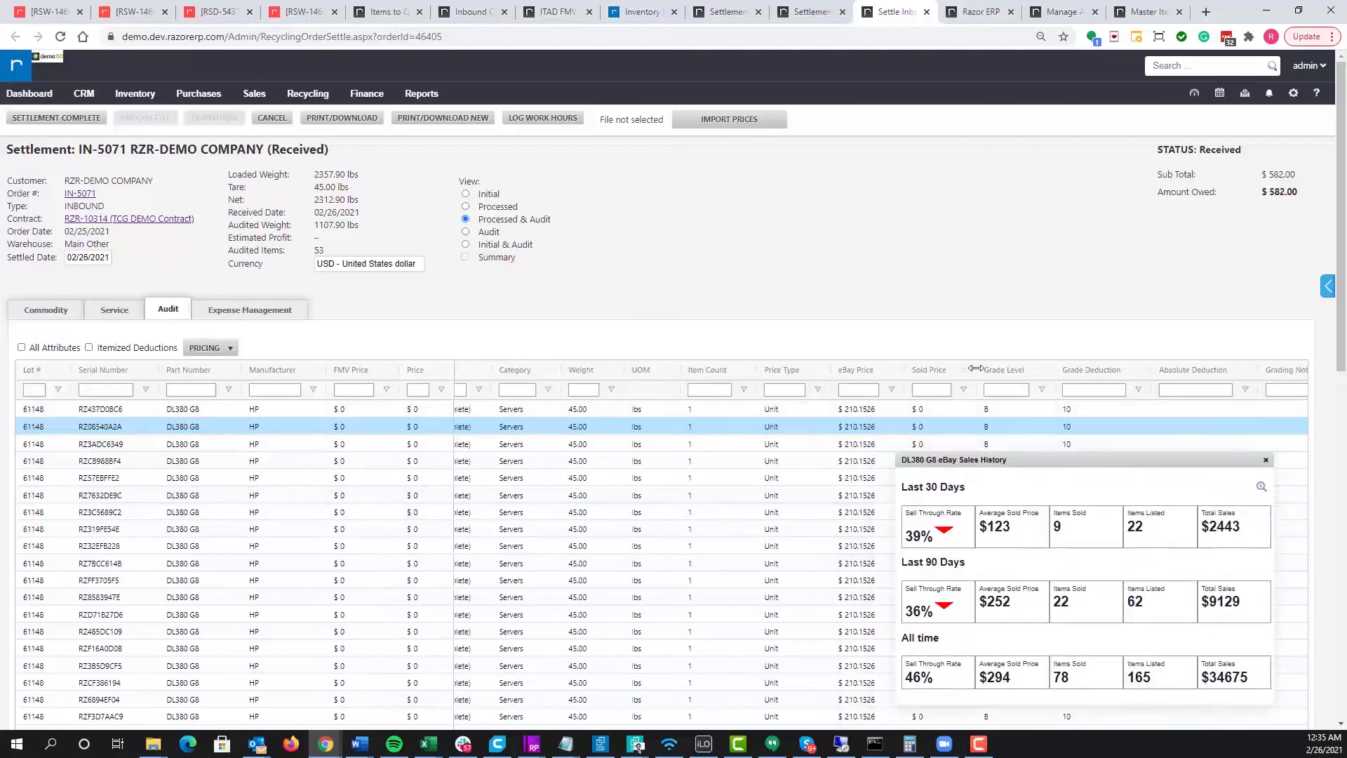
{"action": "left_click_drag", "start_coordinate": [1000, 370], "coordinate": [494, 386]}
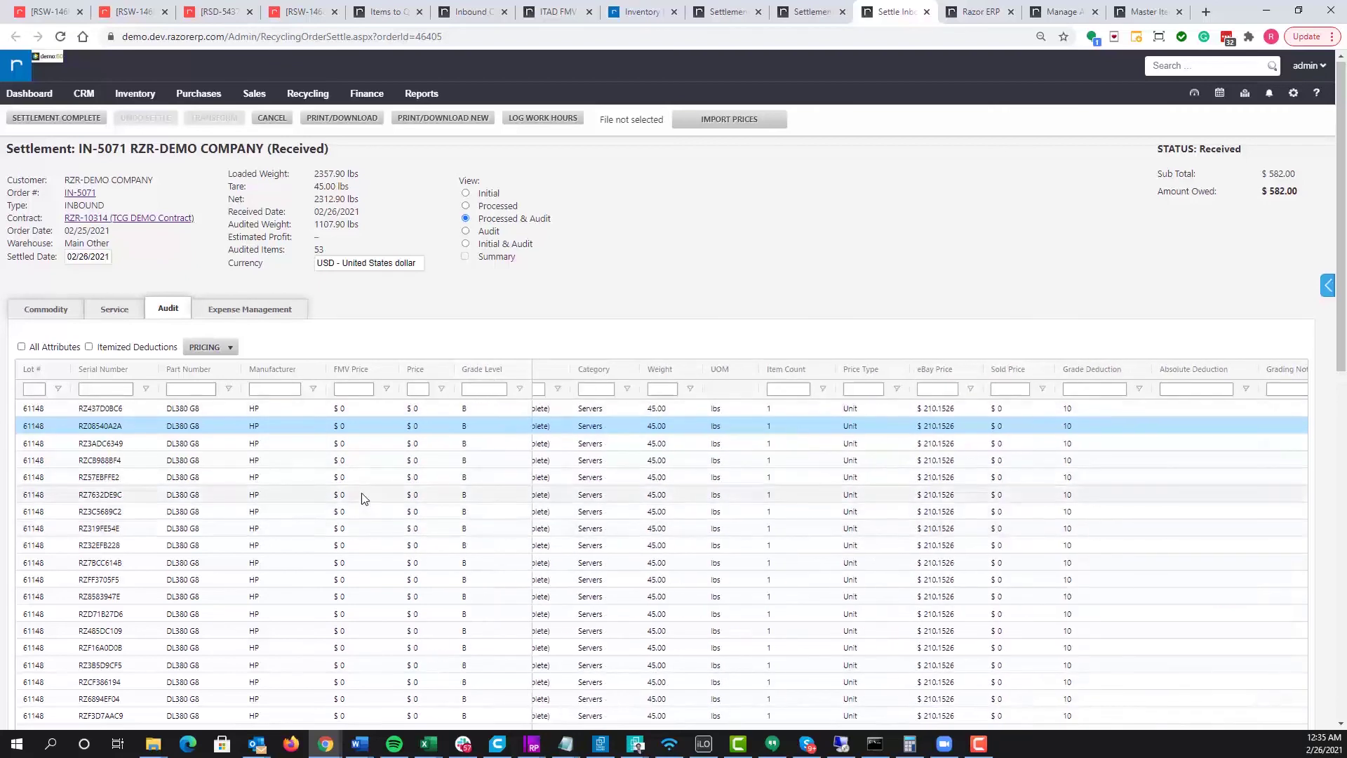
Set the FMV Price of the first DL380 G8 server to $80.
{"action": "scroll", "coordinate": [364, 498], "scroll_direction": "down", "scroll_amount": 1}
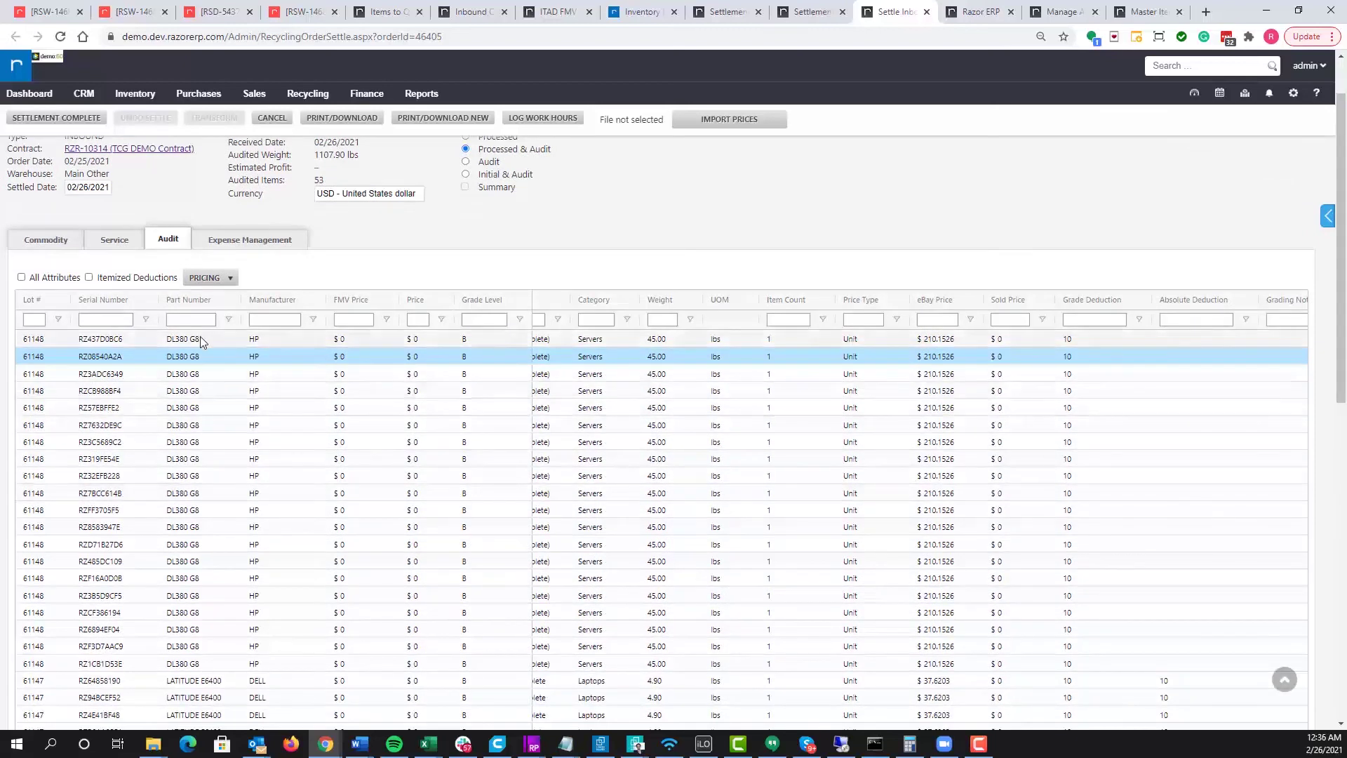
{"action": "left_click_drag", "start_coordinate": [202, 337], "coordinate": [195, 664]}
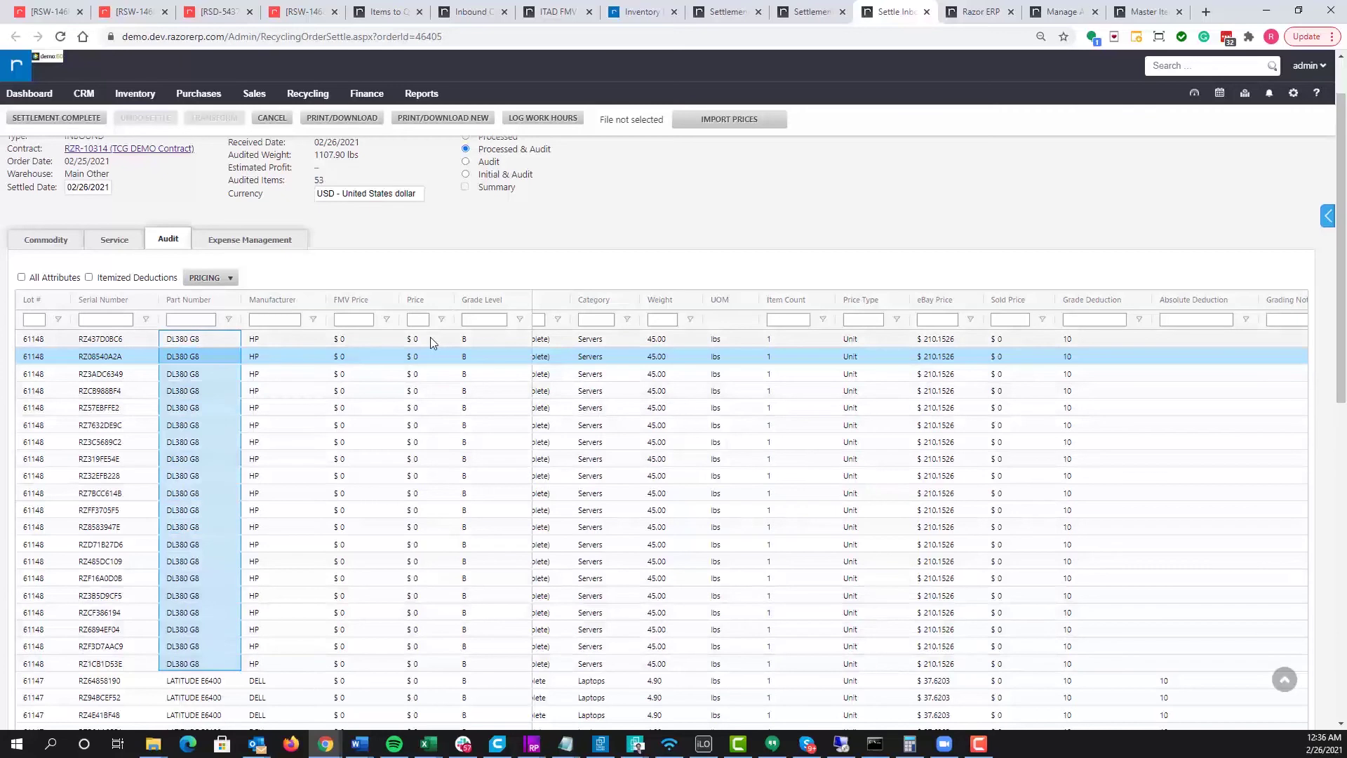
{"action": "left_click", "coordinate": [341, 339]}
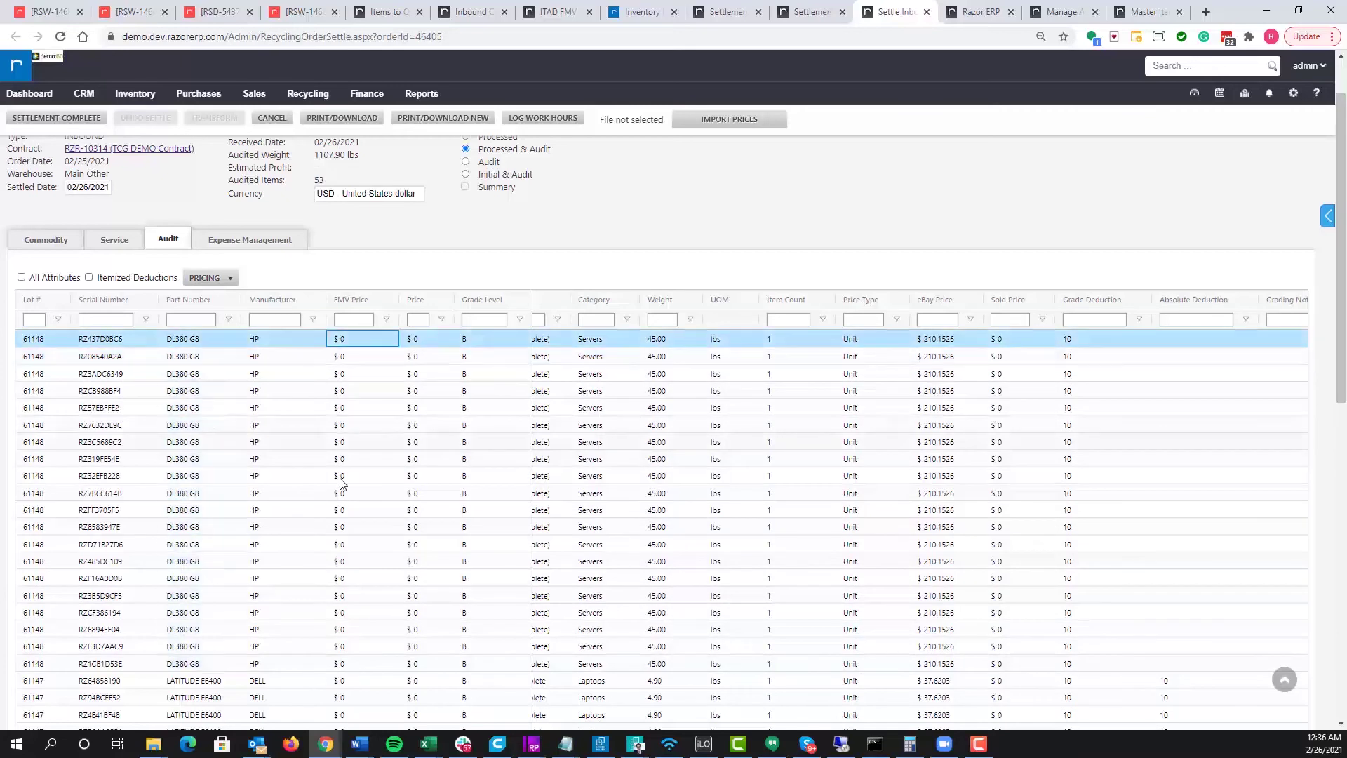
{"action": "type", "text": "80"}
{"action": "key", "text": "Return"}
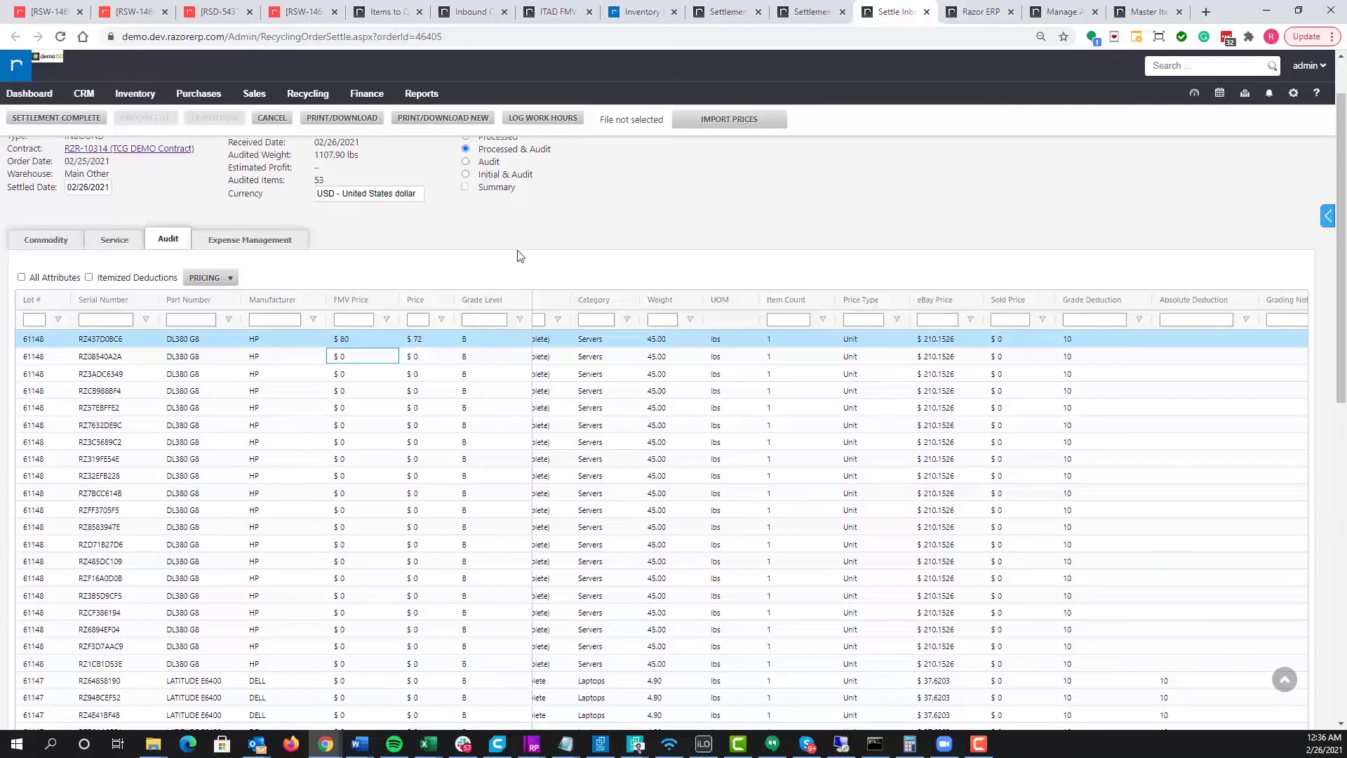
Check the DL380 G8 servers' grade deductions, fill the $80 FMV Price down to all of them and review their calculated prices.
{"action": "left_click_drag", "start_coordinate": [1079, 349], "coordinate": [1105, 665]}
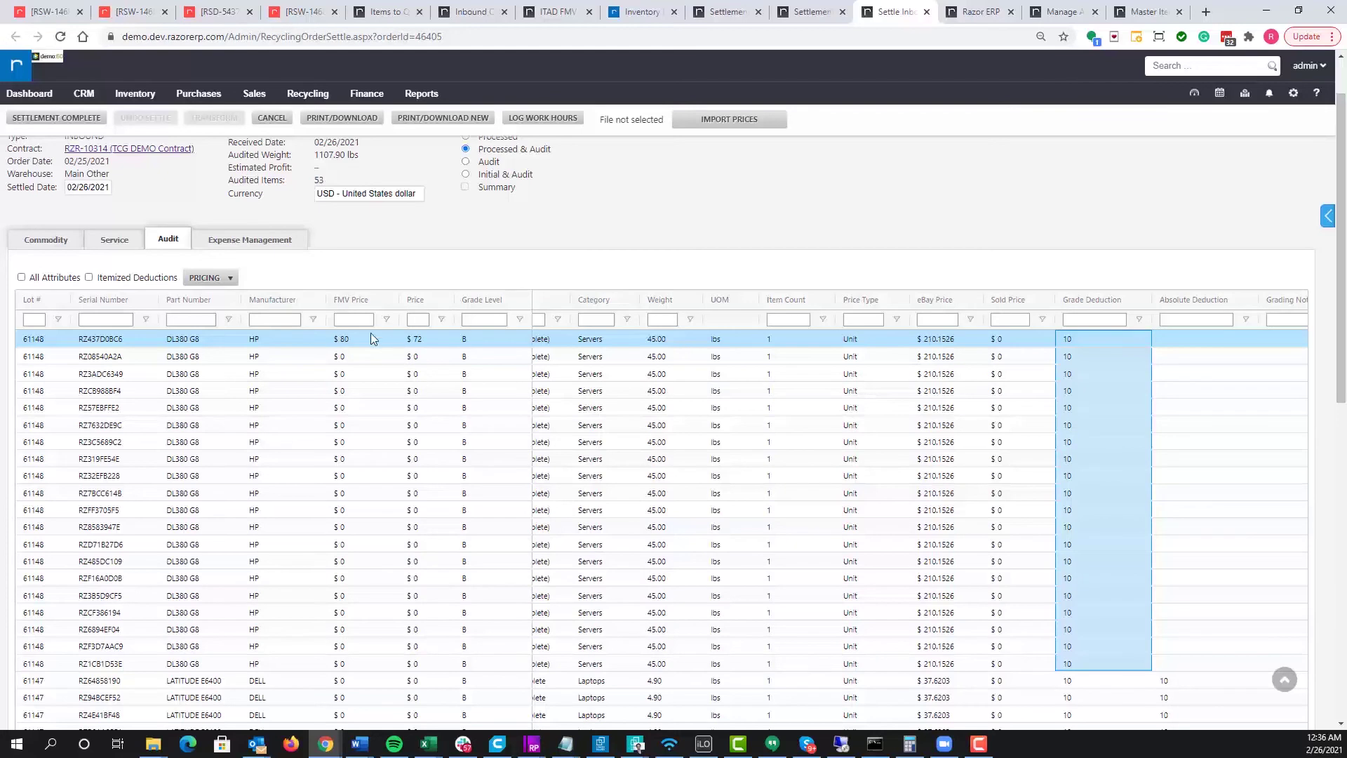
{"action": "left_click_drag", "start_coordinate": [348, 338], "coordinate": [354, 663]}
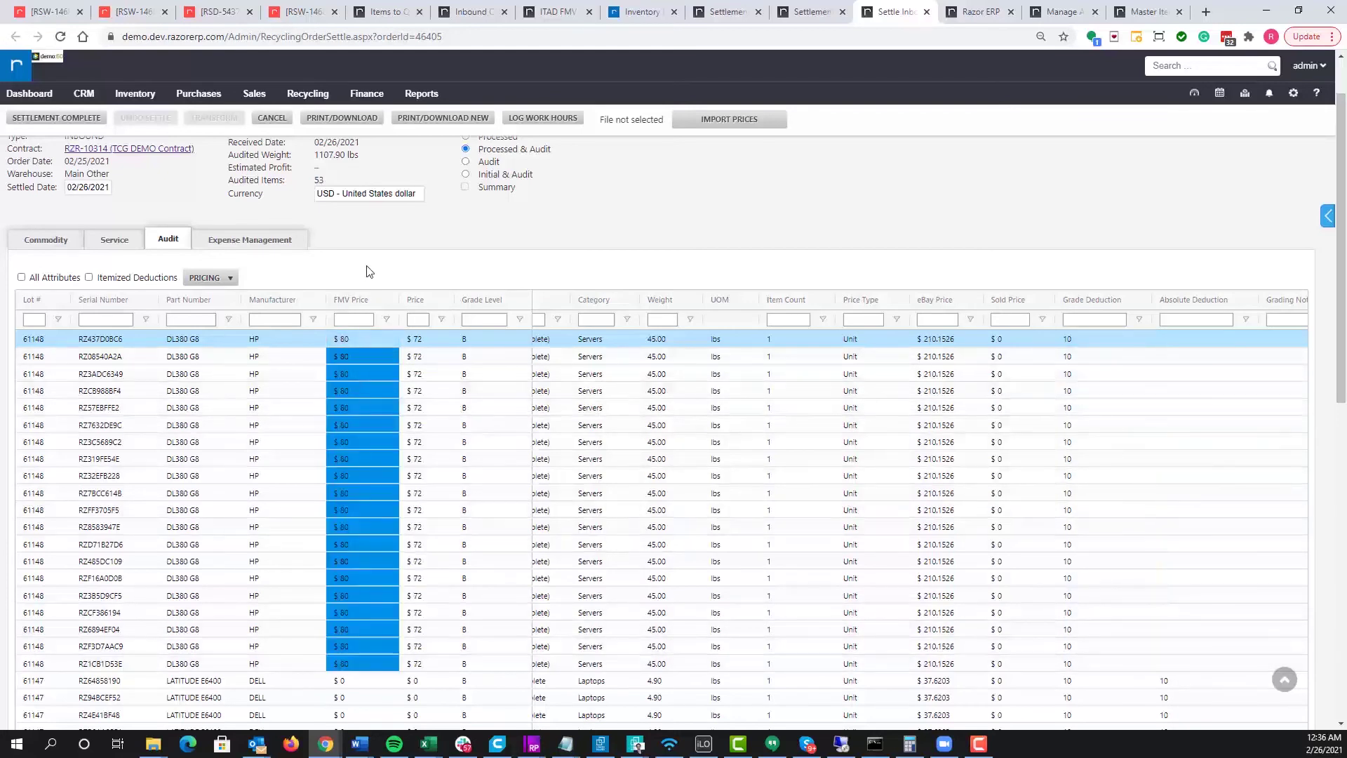
{"action": "scroll", "coordinate": [360, 441], "scroll_direction": "down", "scroll_amount": 1}
{"action": "left_click_drag", "start_coordinate": [421, 344], "coordinate": [415, 550]}
{"action": "scroll", "coordinate": [263, 467], "scroll_direction": "down", "scroll_amount": 4}
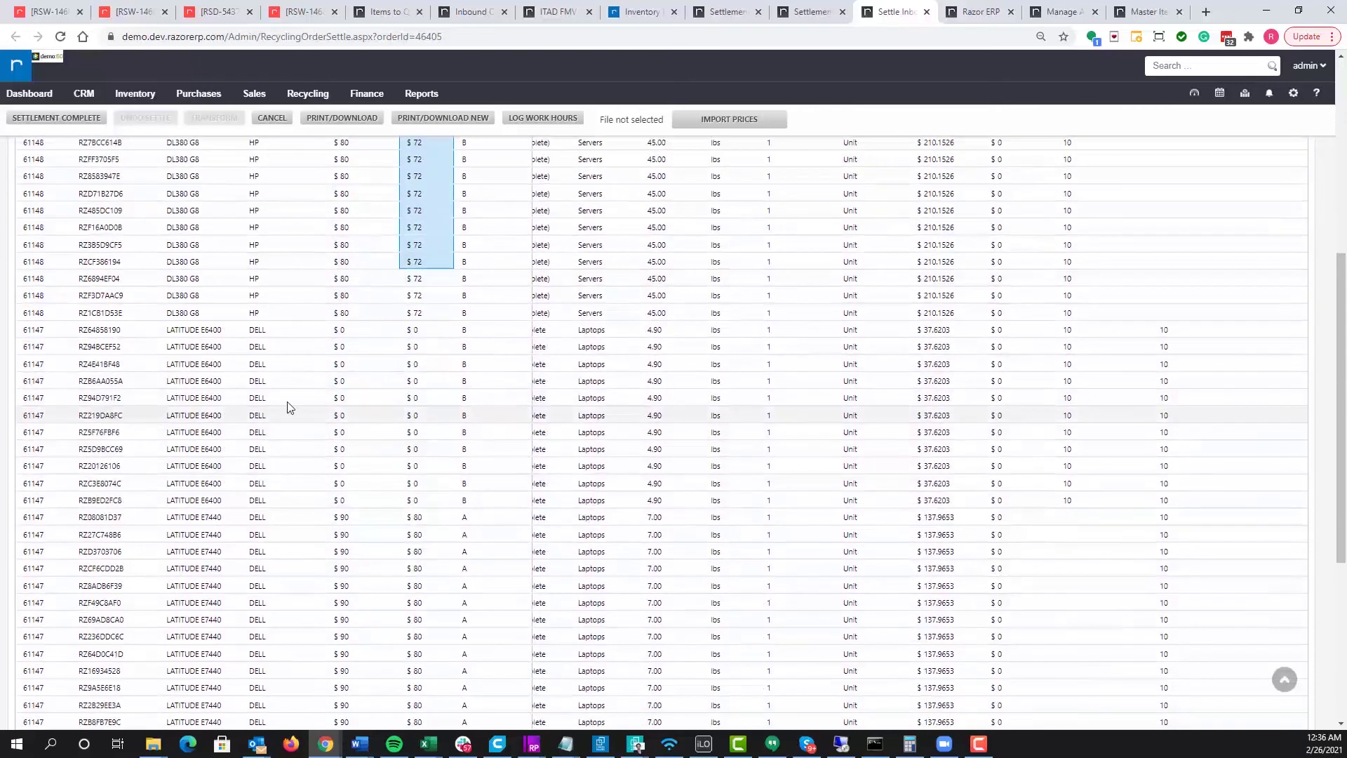
Set the FMV Price of the first LATITUDE E6400 laptop to $35.
{"action": "left_click_drag", "start_coordinate": [208, 334], "coordinate": [376, 499]}
{"action": "left_click", "coordinate": [424, 330]}
{"action": "left_click", "coordinate": [366, 335]}
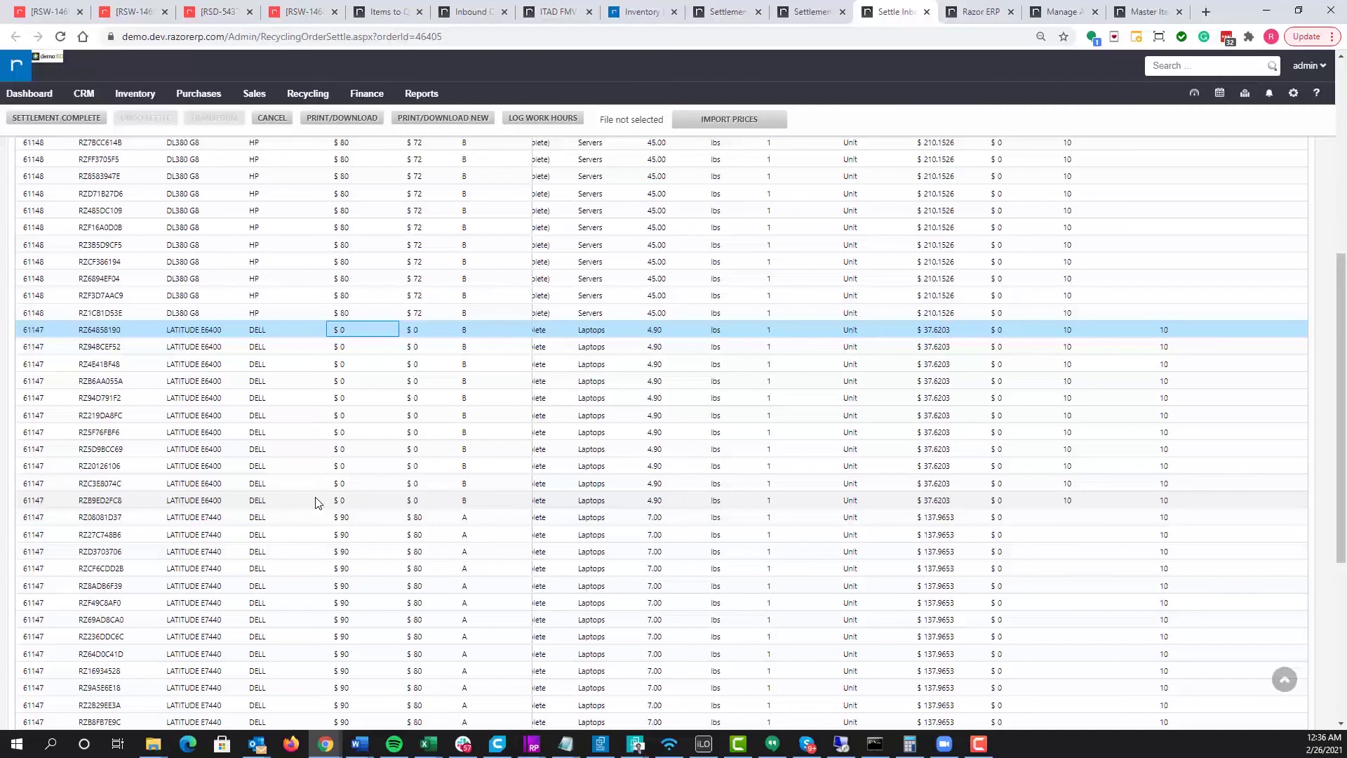
{"action": "type", "text": "35"}
{"action": "key", "text": "Return"}
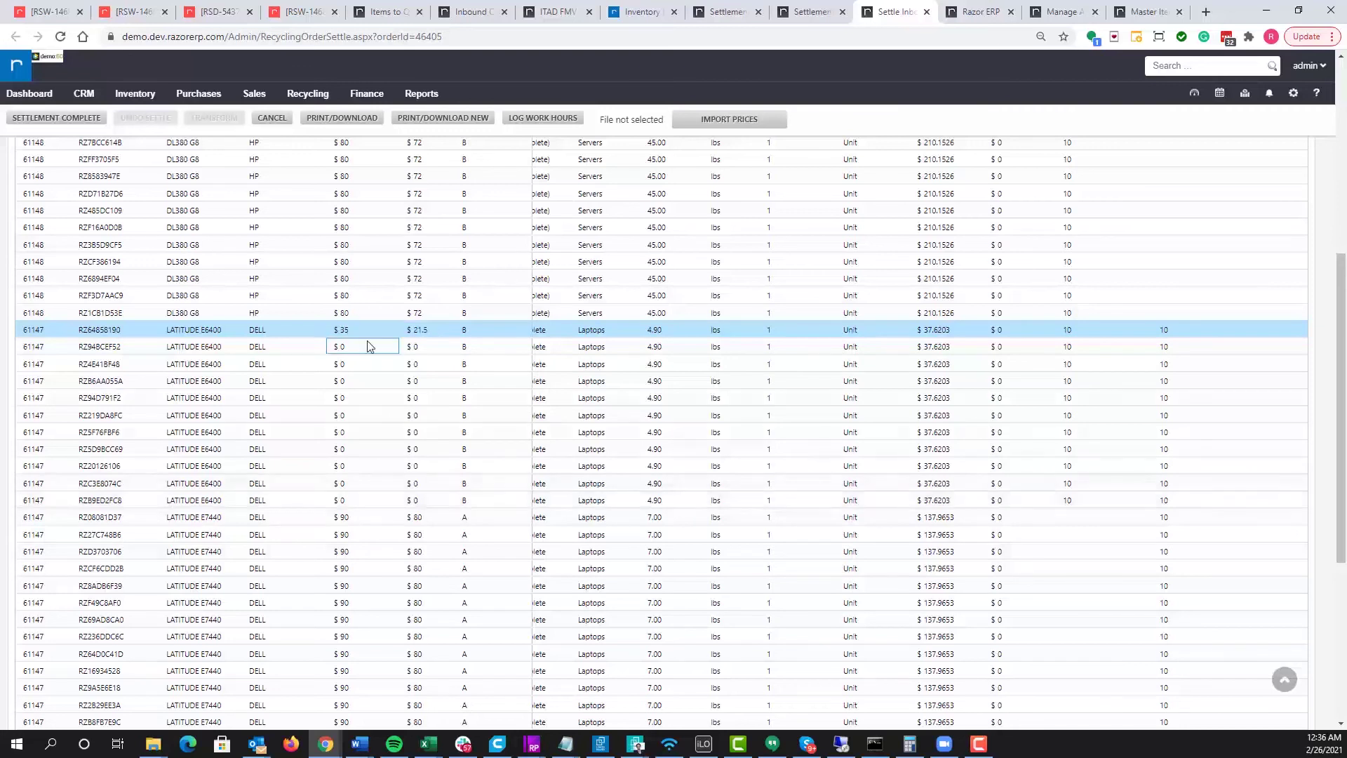
Fill the $35 FMV Price down to the remaining LATITUDE E6400 laptops.
{"action": "left_click_drag", "start_coordinate": [361, 346], "coordinate": [357, 505]}
{"action": "scroll", "coordinate": [357, 505], "scroll_direction": "up", "scroll_amount": 1}
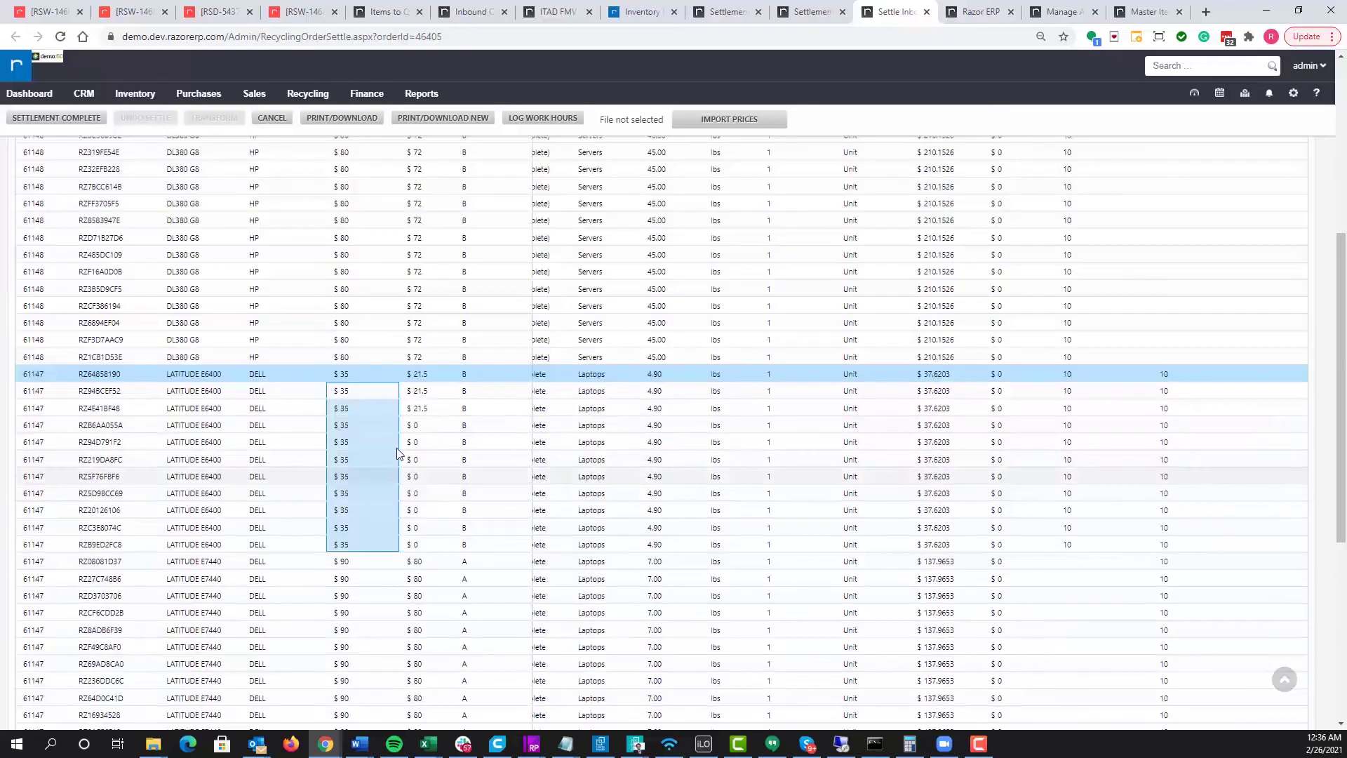
{"action": "key", "text": "ctrl+d"}
{"action": "left_click", "coordinate": [344, 401]}
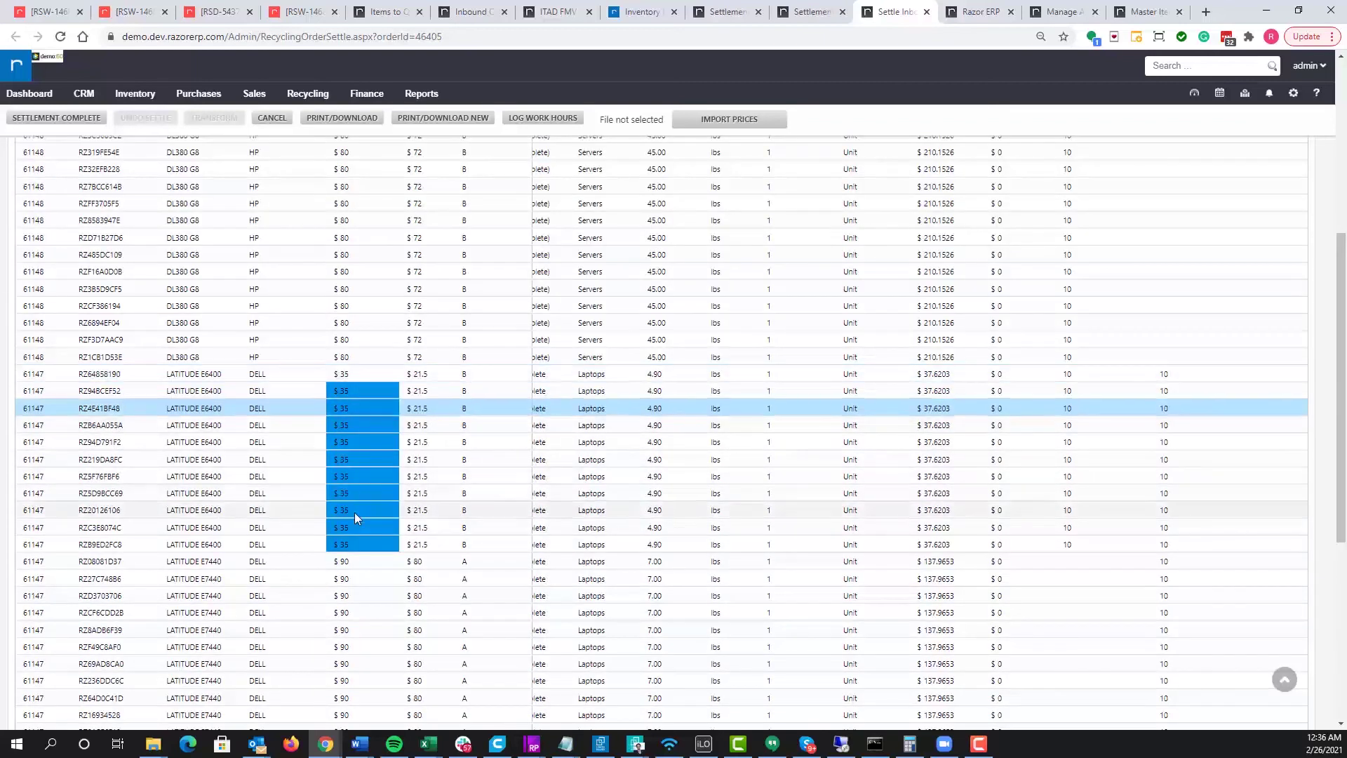
{"action": "left_click", "coordinate": [355, 516]}
Override the calculated Price of all LATITUDE E6400 laptops with $18.5.
{"action": "left_click", "coordinate": [426, 391]}
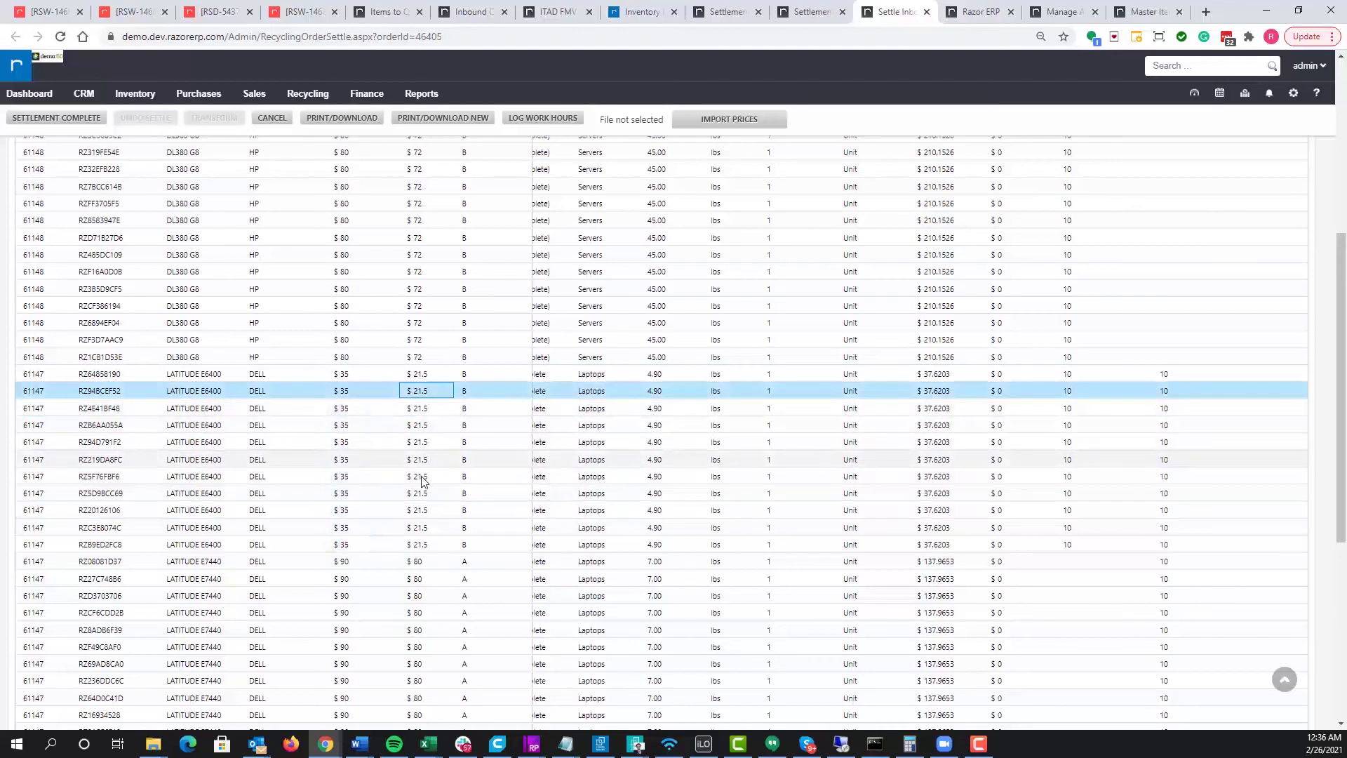
{"action": "left_click", "coordinate": [417, 378]}
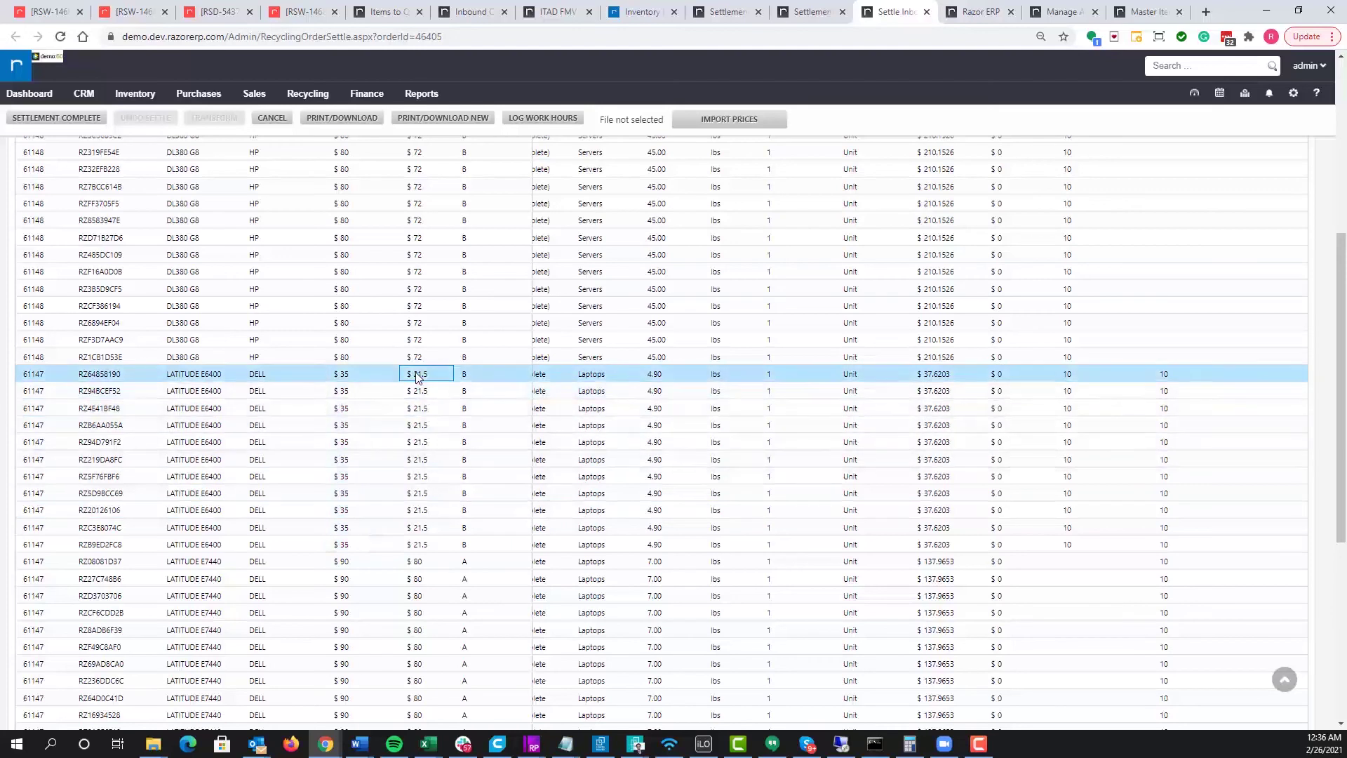
{"action": "scroll", "coordinate": [421, 378], "scroll_direction": "up", "scroll_amount": 3}
{"action": "scroll", "coordinate": [414, 421], "scroll_direction": "down", "scroll_amount": 3}
{"action": "type", "text": "16.5"}
{"action": "key", "text": "Return"}
{"action": "left_click_drag", "start_coordinate": [419, 382], "coordinate": [416, 554]}
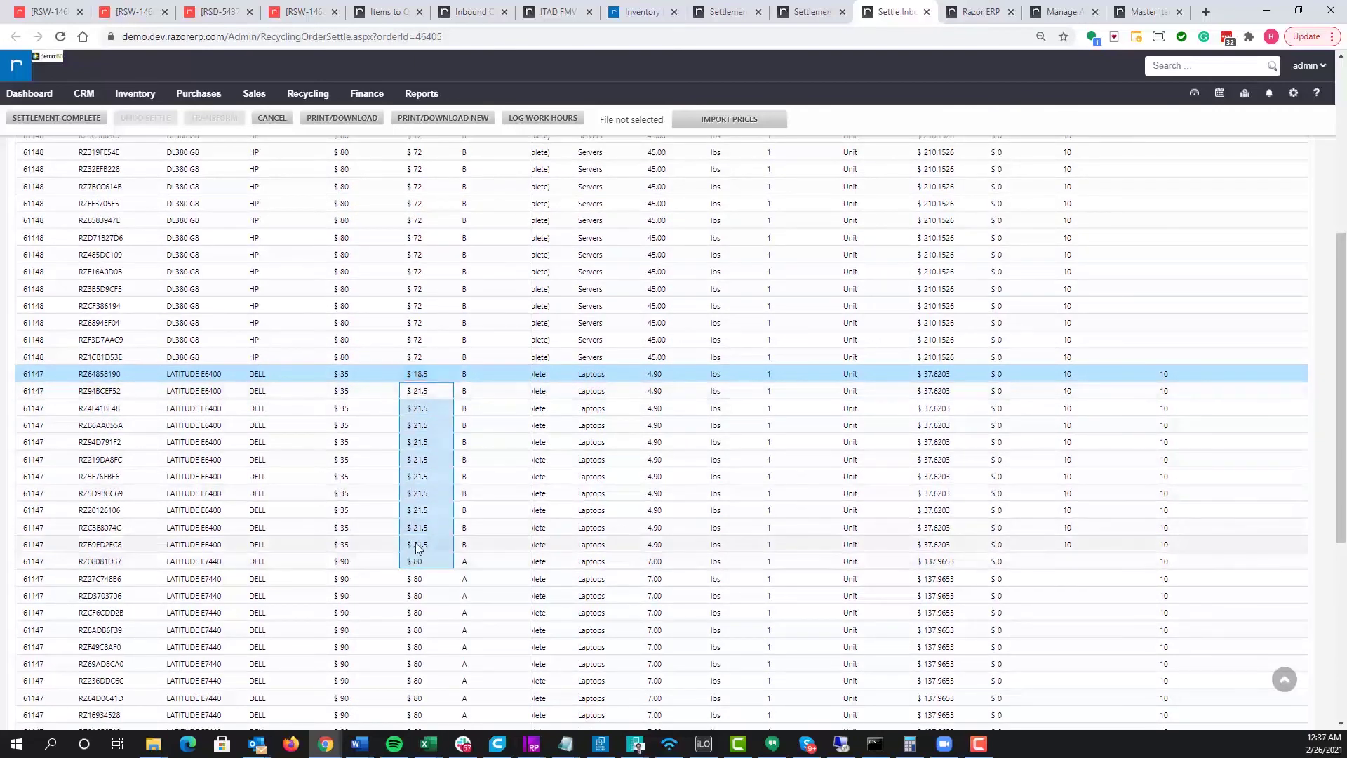
{"action": "left_click_drag", "start_coordinate": [421, 391], "coordinate": [422, 544]}
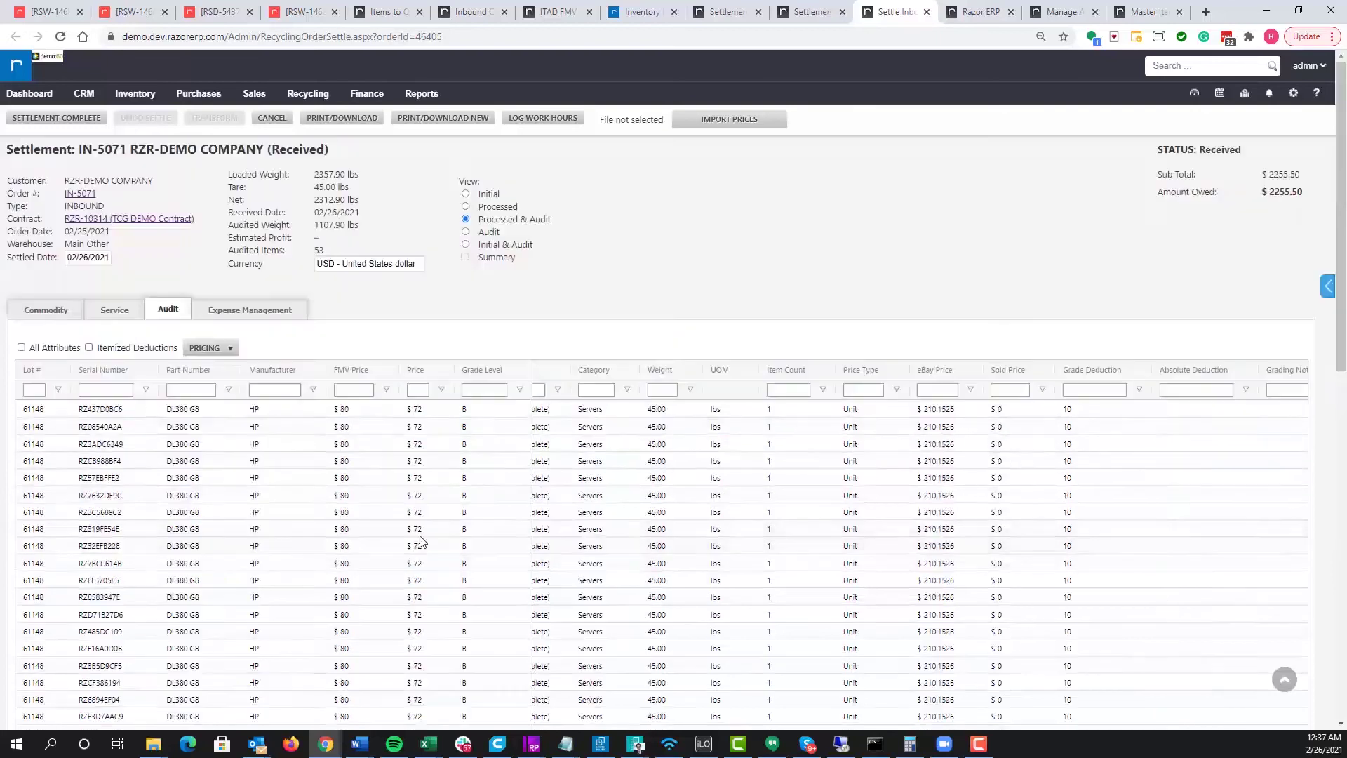
{"action": "type", "text": "16.5"}
Examine the FMV Price, Price and Grade Level of the LATITUDE E7440 laptops, including the grade D unit.
{"action": "scroll", "coordinate": [421, 533], "scroll_direction": "down", "scroll_amount": 5}
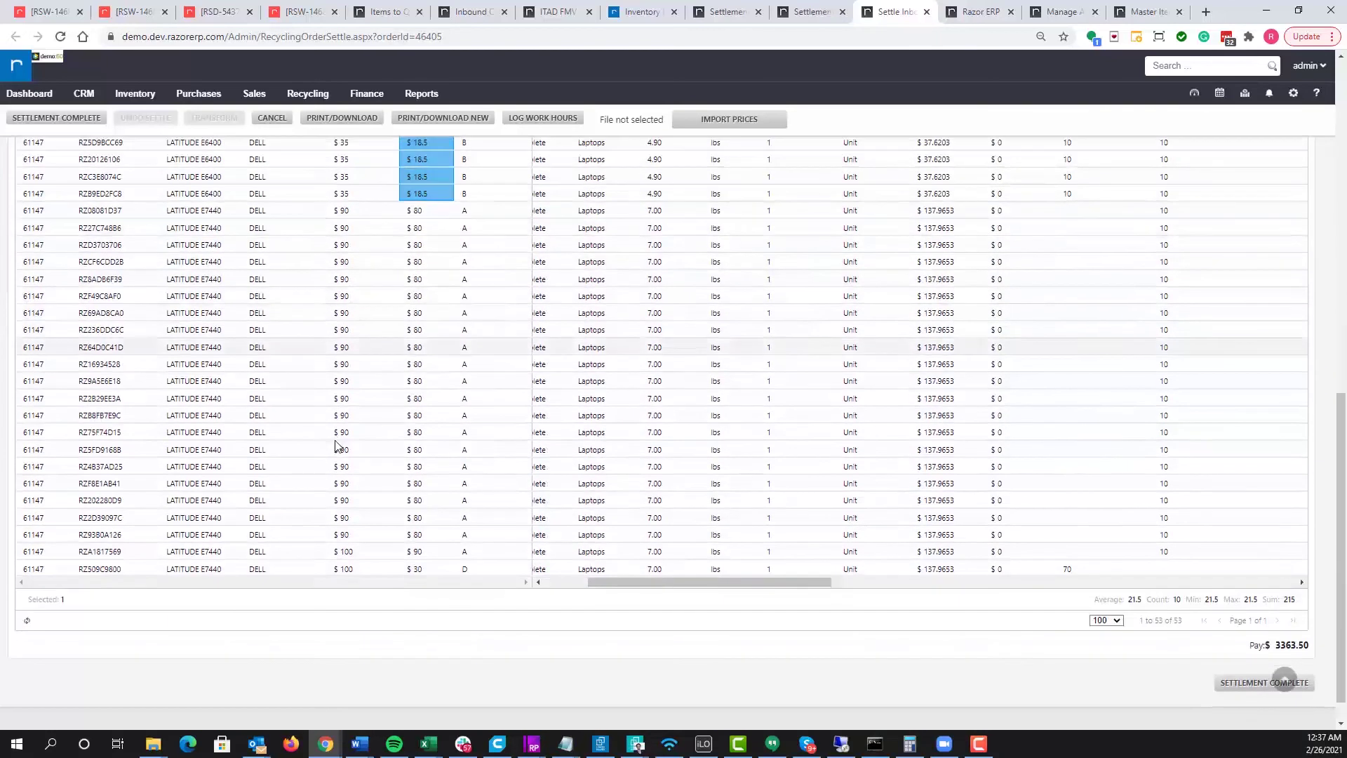
{"action": "left_click", "coordinate": [377, 230]}
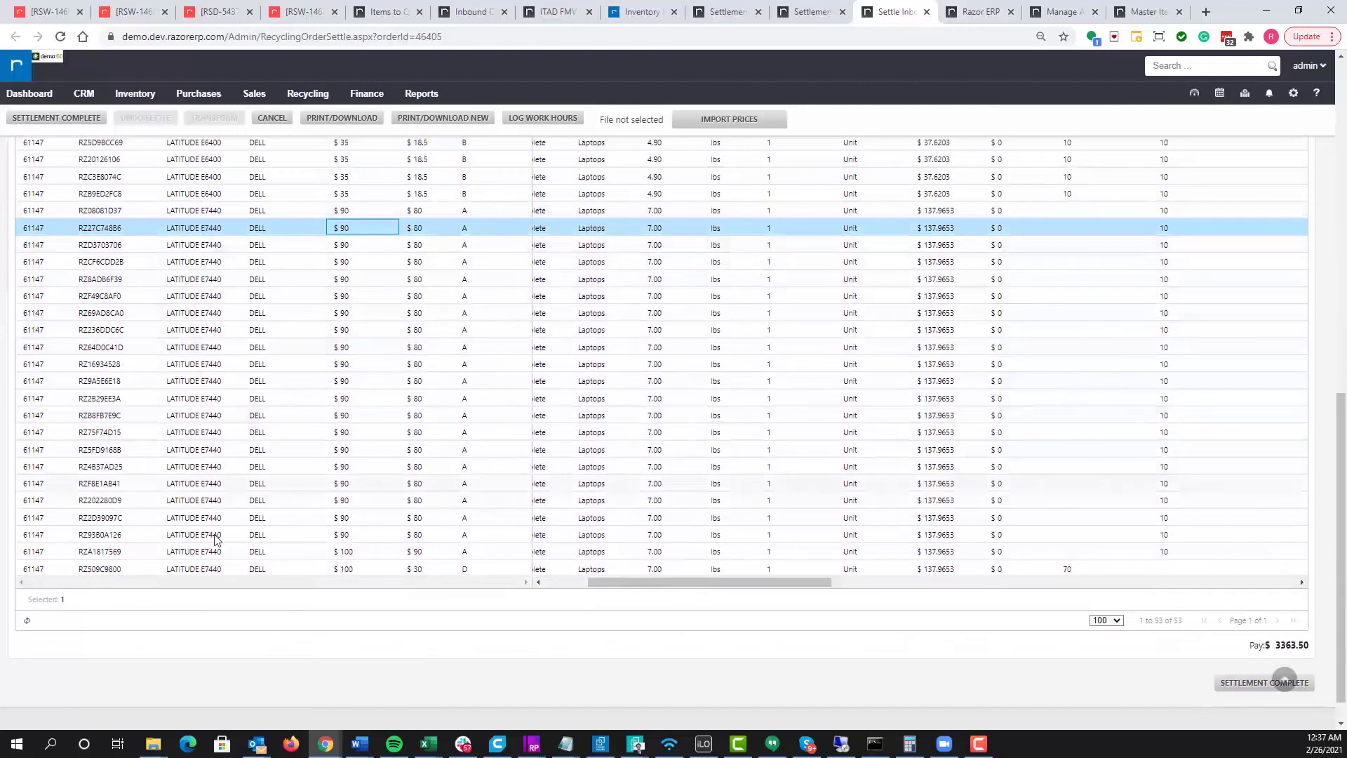
{"action": "left_click_drag", "start_coordinate": [346, 231], "coordinate": [342, 562]}
{"action": "left_click", "coordinate": [347, 537]}
{"action": "left_click", "coordinate": [346, 554]}
{"action": "left_click", "coordinate": [356, 574]}
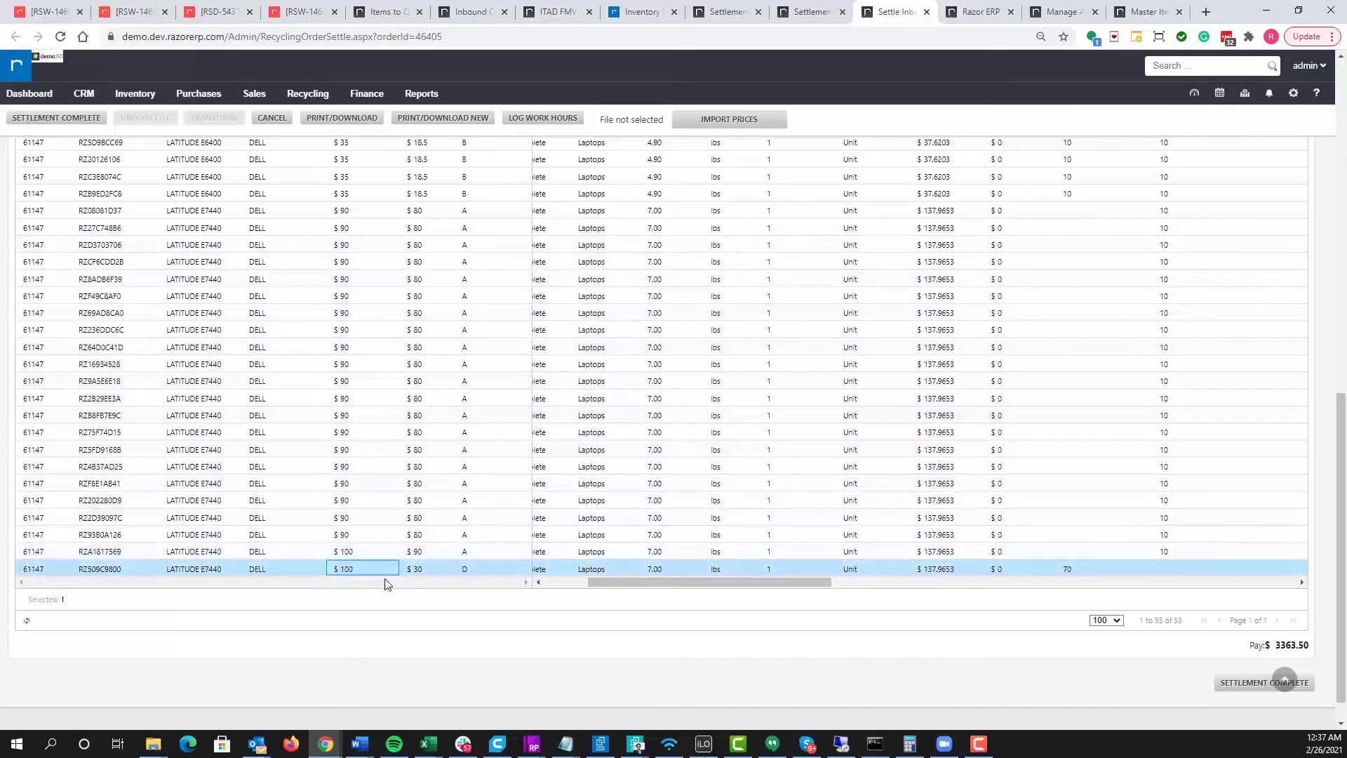
{"action": "left_click", "coordinate": [473, 568]}
{"action": "left_click", "coordinate": [414, 570]}
{"action": "left_click", "coordinate": [421, 500]}
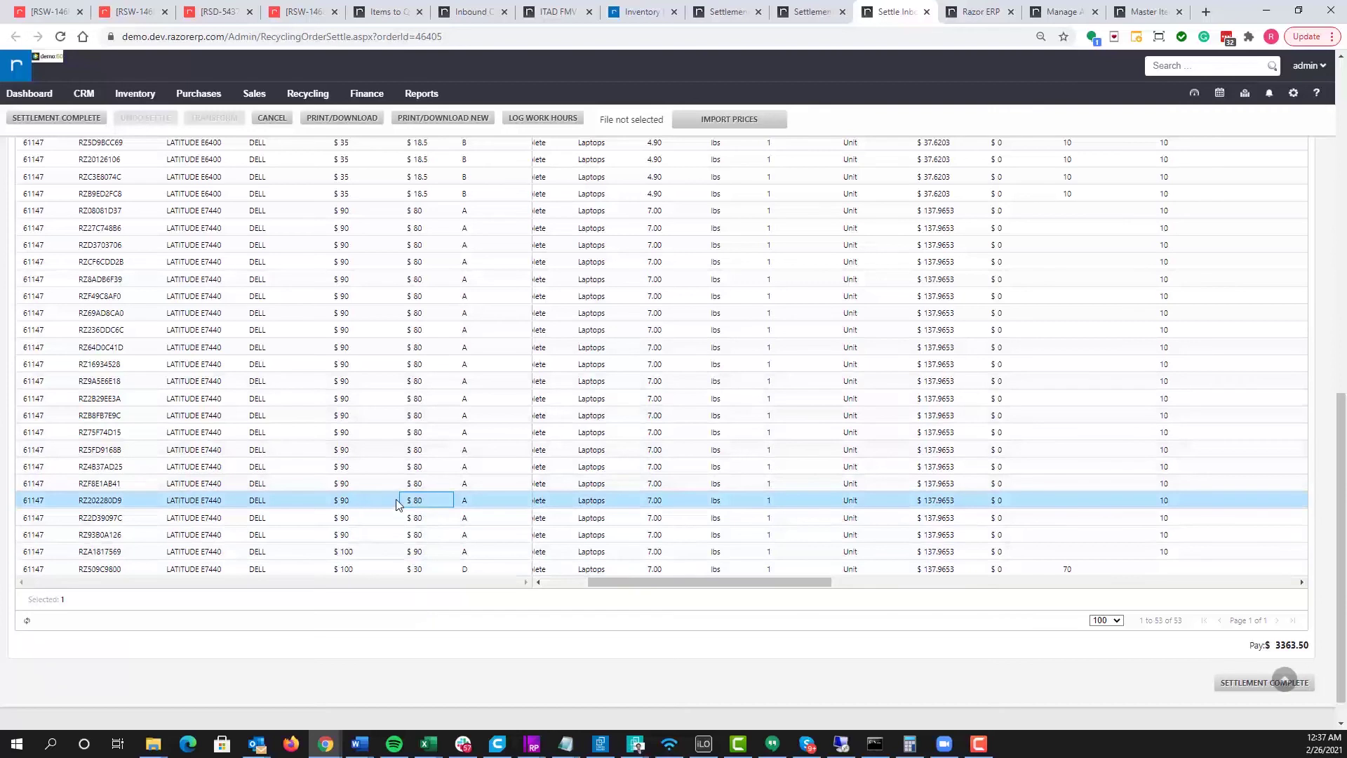
Examine the Grade Deduction, Absolute Deduction and Grading Description columns for the servers and laptops.
{"action": "scroll", "coordinate": [631, 401], "scroll_direction": "right", "scroll_amount": 3}
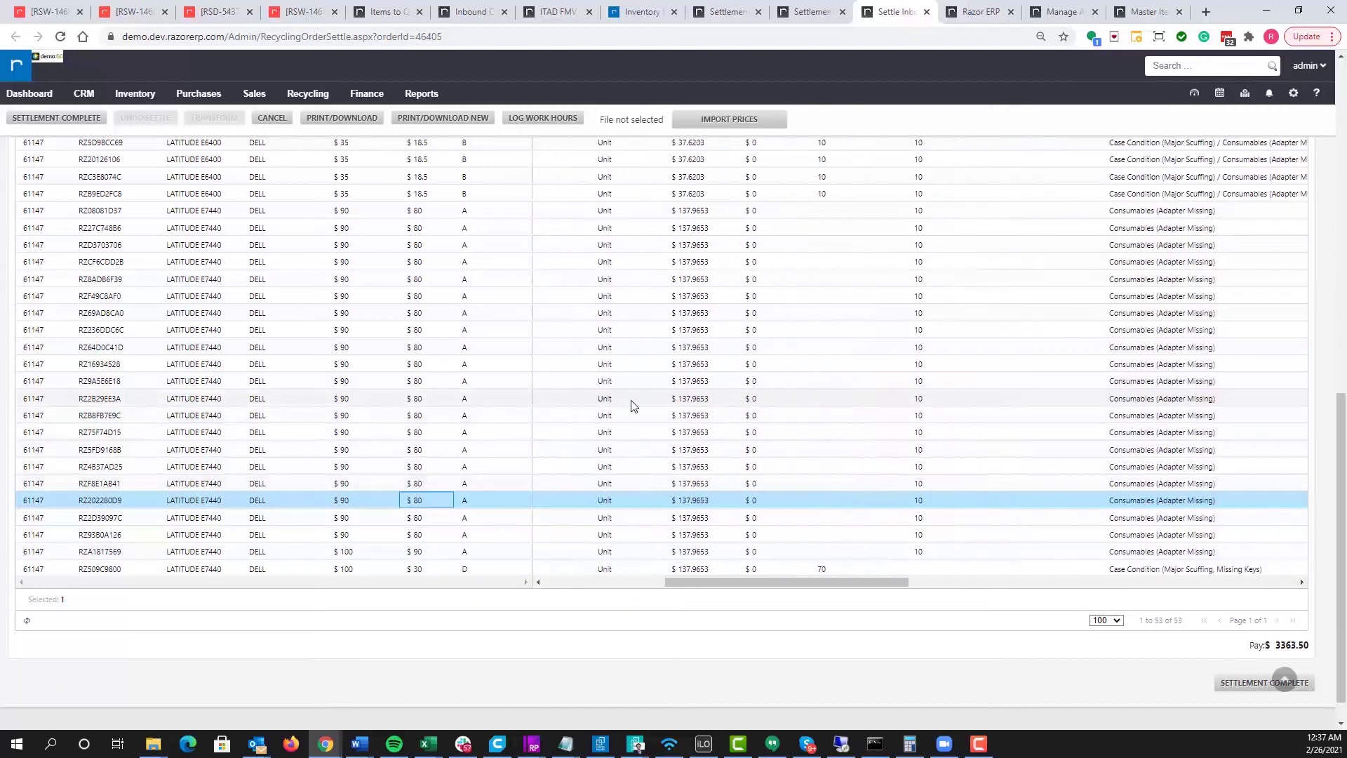
{"action": "mouse_move", "coordinate": [630, 398]}
{"action": "scroll", "coordinate": [884, 340], "scroll_direction": "up", "scroll_amount": 4}
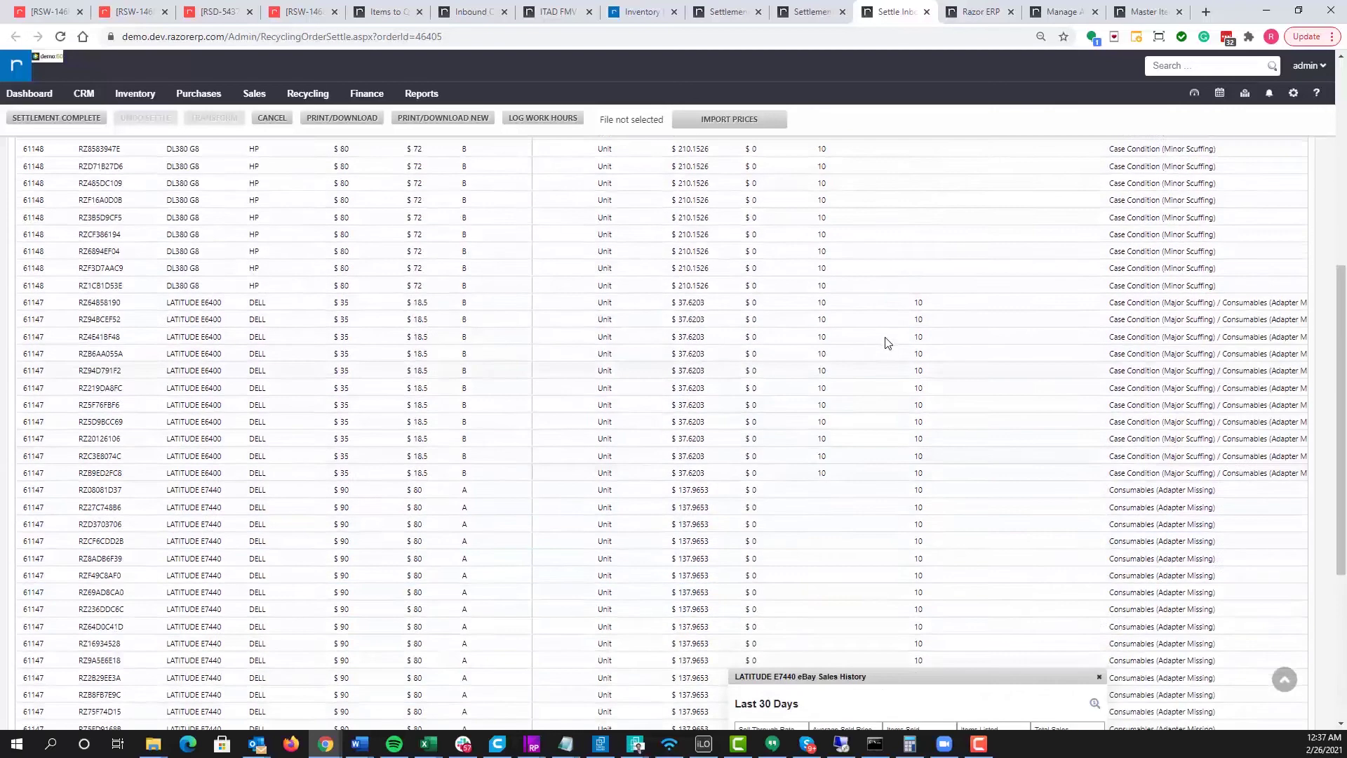
{"action": "scroll", "coordinate": [920, 270], "scroll_direction": "up", "scroll_amount": 5}
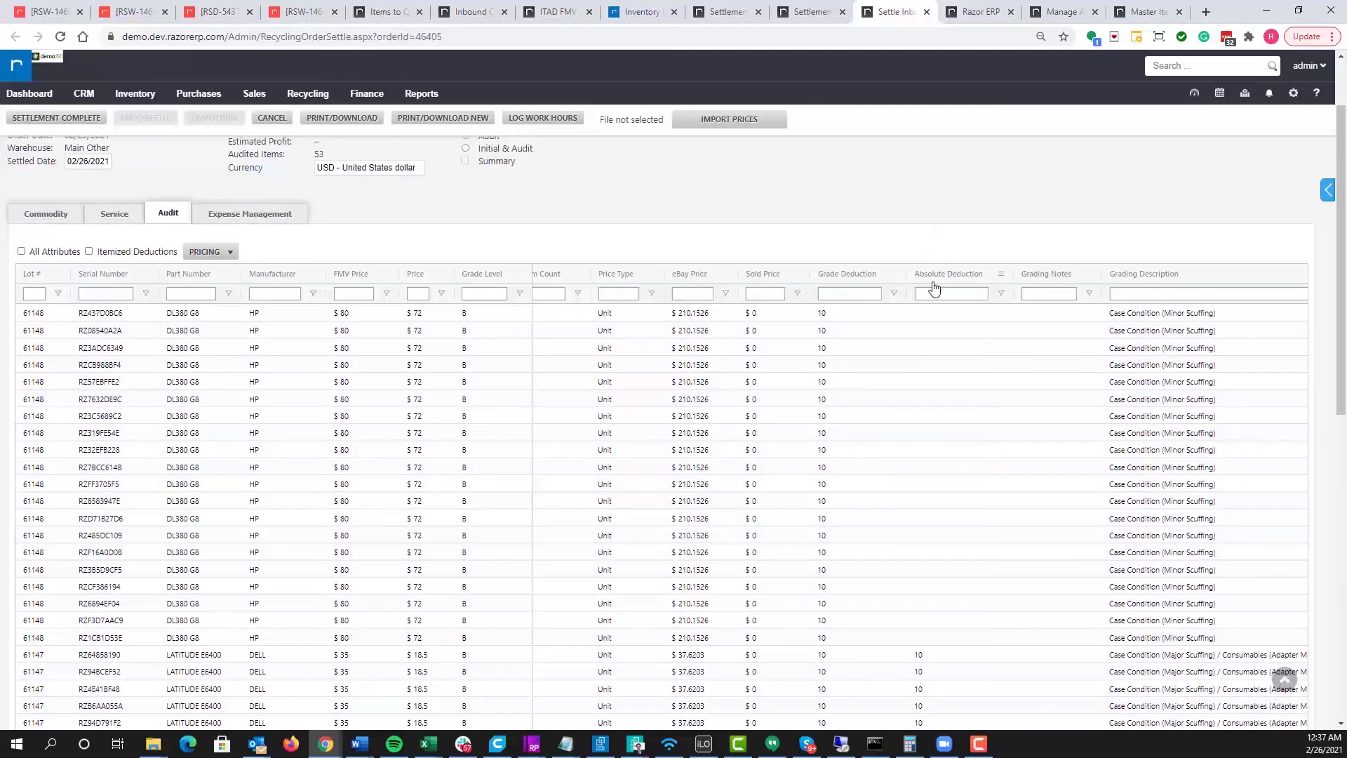
{"action": "scroll", "coordinate": [948, 560], "scroll_direction": "down", "scroll_amount": 1}
{"action": "scroll", "coordinate": [948, 560], "scroll_direction": "down", "scroll_amount": 5}
{"action": "left_click_drag", "start_coordinate": [1109, 438], "coordinate": [1167, 679]}
{"action": "scroll", "coordinate": [1168, 653], "scroll_direction": "down", "scroll_amount": 2}
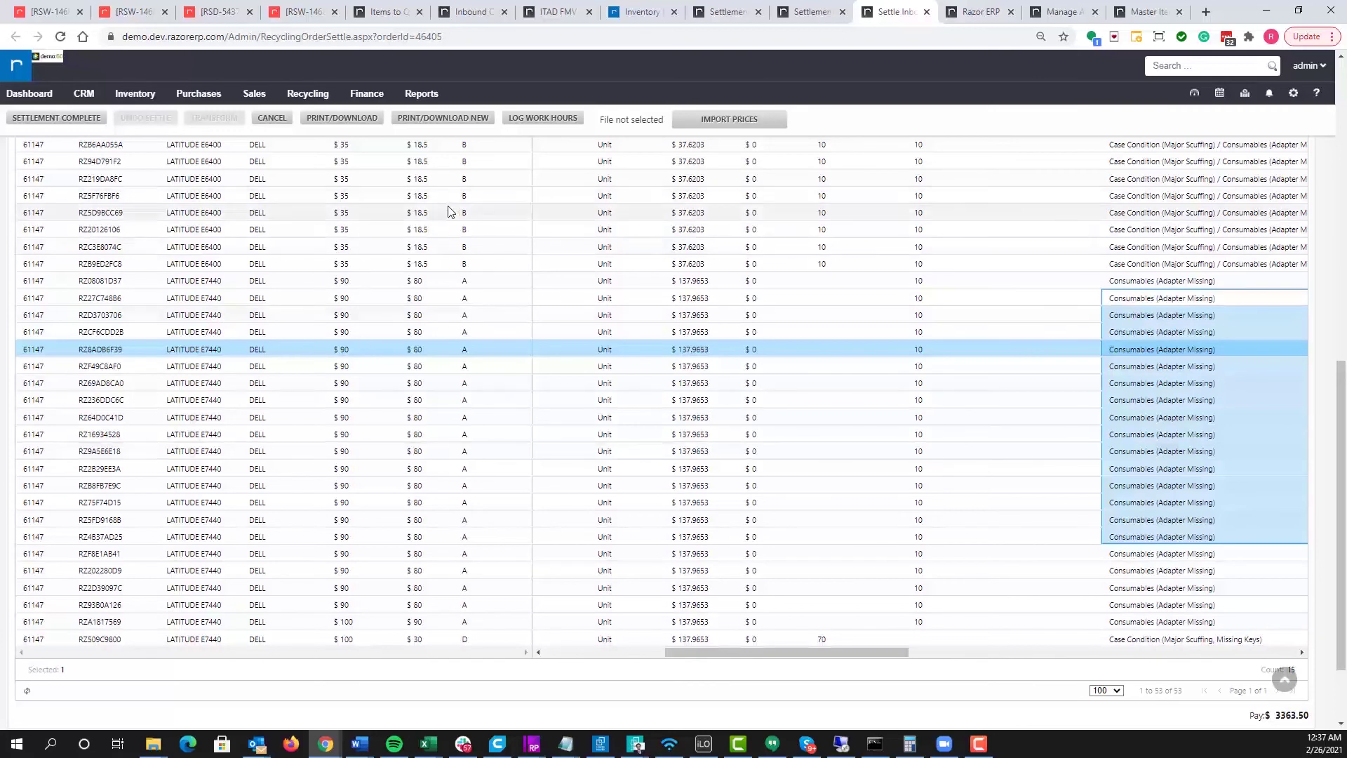
{"action": "scroll", "coordinate": [610, 346], "scroll_direction": "up", "scroll_amount": 10}
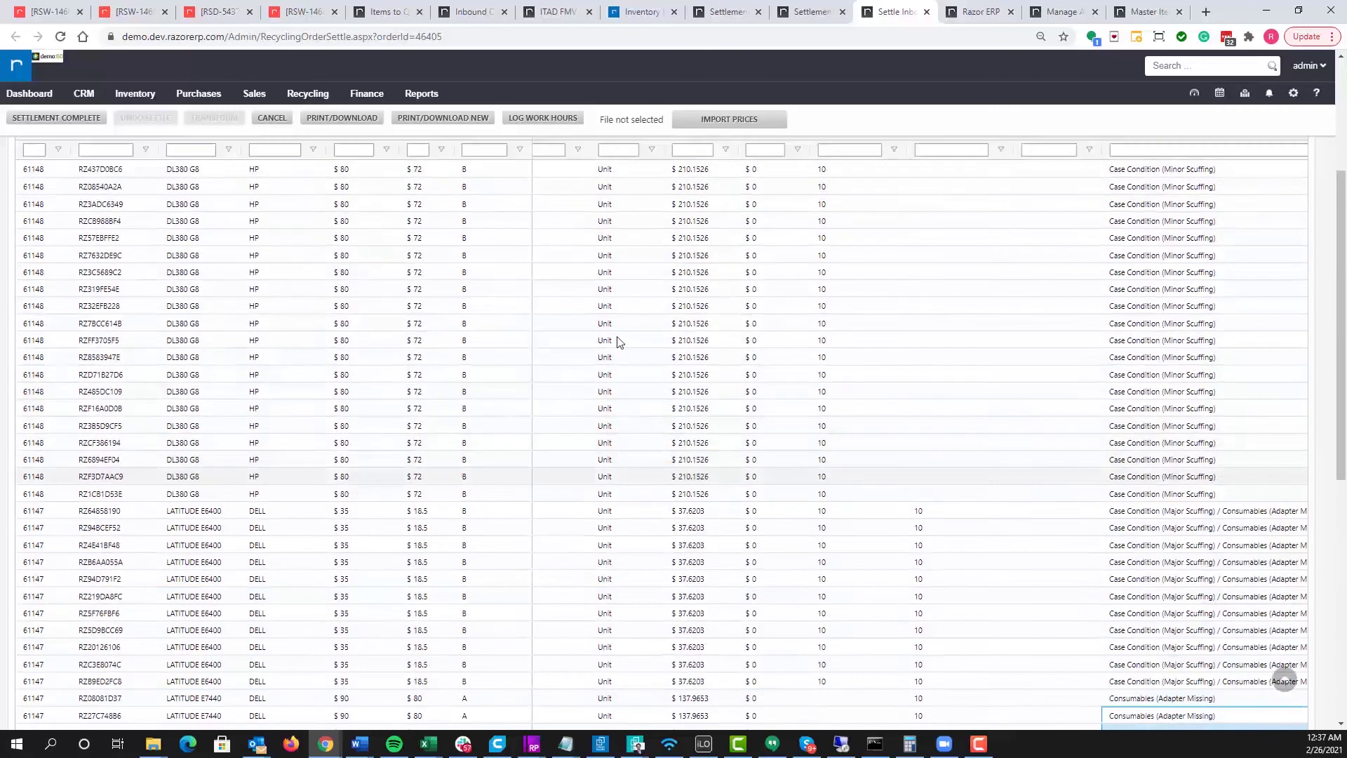
Examine the audit items' Subtotal, Pay/Charge and Workflow columns and the total pay amount.
{"action": "scroll", "coordinate": [905, 401], "scroll_direction": "right", "scroll_amount": 10}
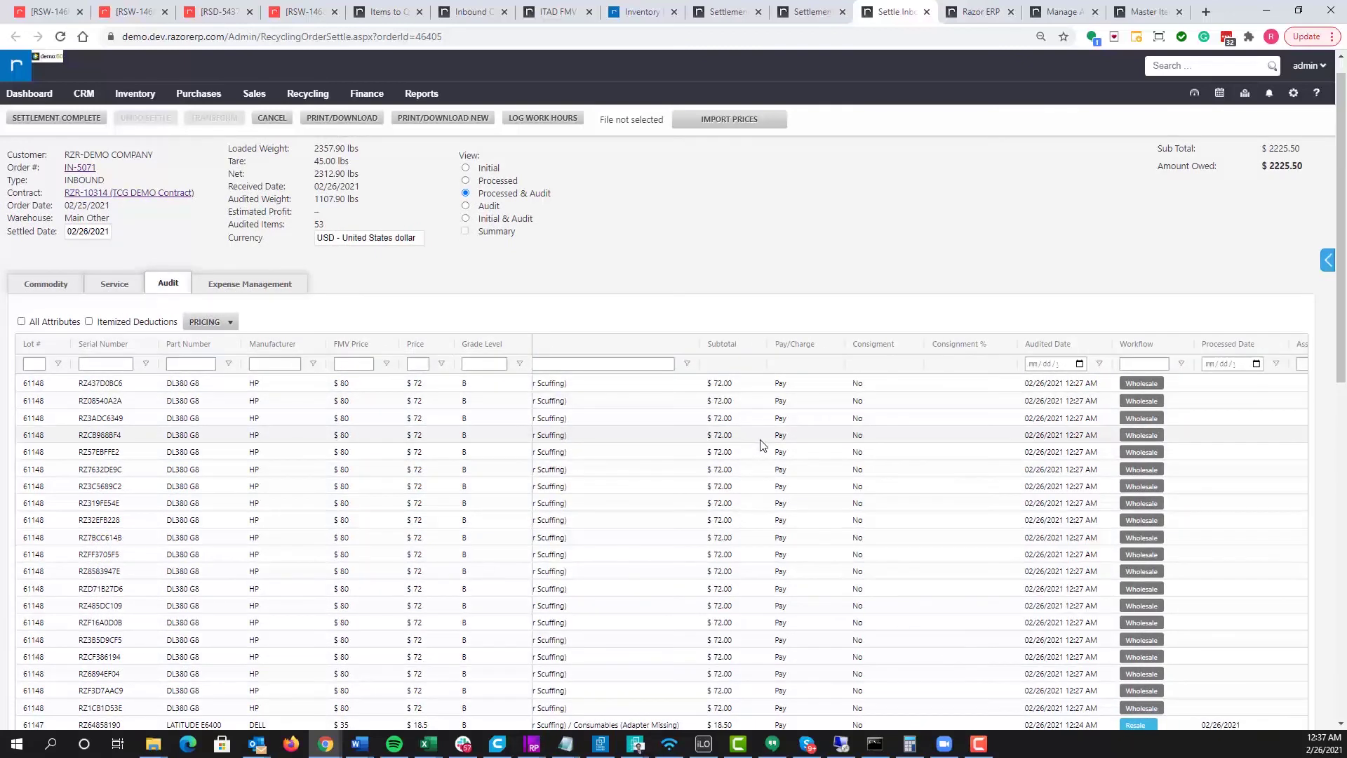
{"action": "scroll", "coordinate": [902, 446], "scroll_direction": "down", "scroll_amount": 2}
{"action": "scroll", "coordinate": [1078, 453], "scroll_direction": "down", "scroll_amount": 8}
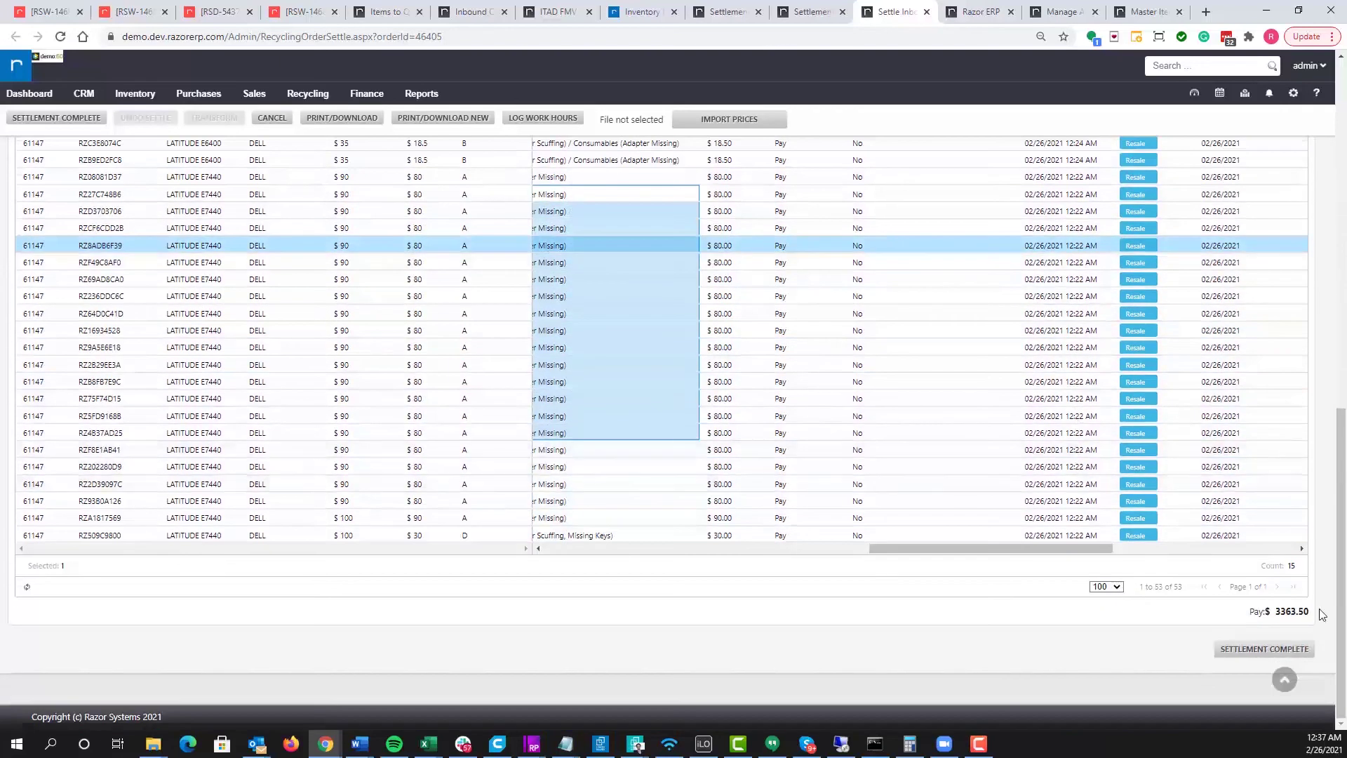
{"action": "left_click_drag", "start_coordinate": [1309, 617], "coordinate": [1281, 618]}
{"action": "scroll", "coordinate": [322, 560], "scroll_direction": "up", "scroll_amount": 10}
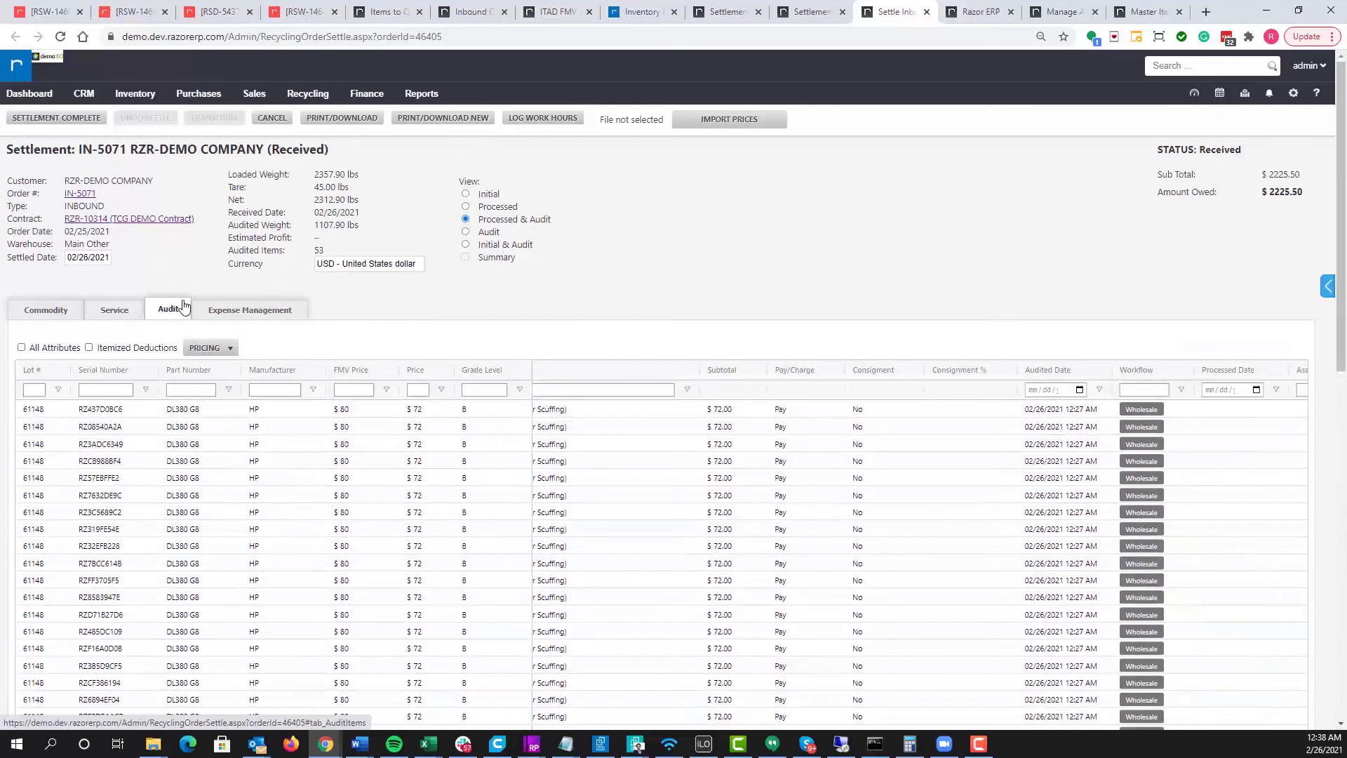
Open the order's expense management and autosize all of its columns.
{"action": "left_click", "coordinate": [269, 315]}
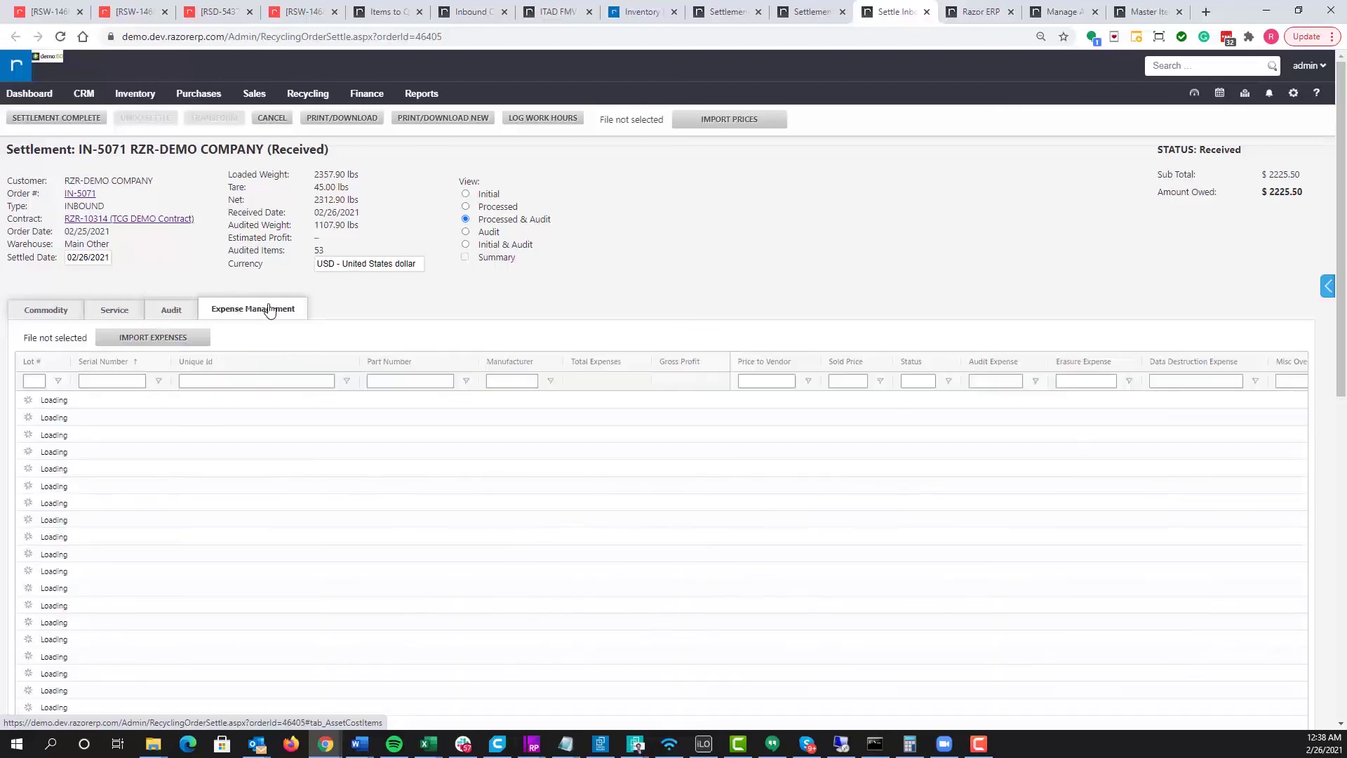
{"action": "left_click", "coordinate": [720, 362]}
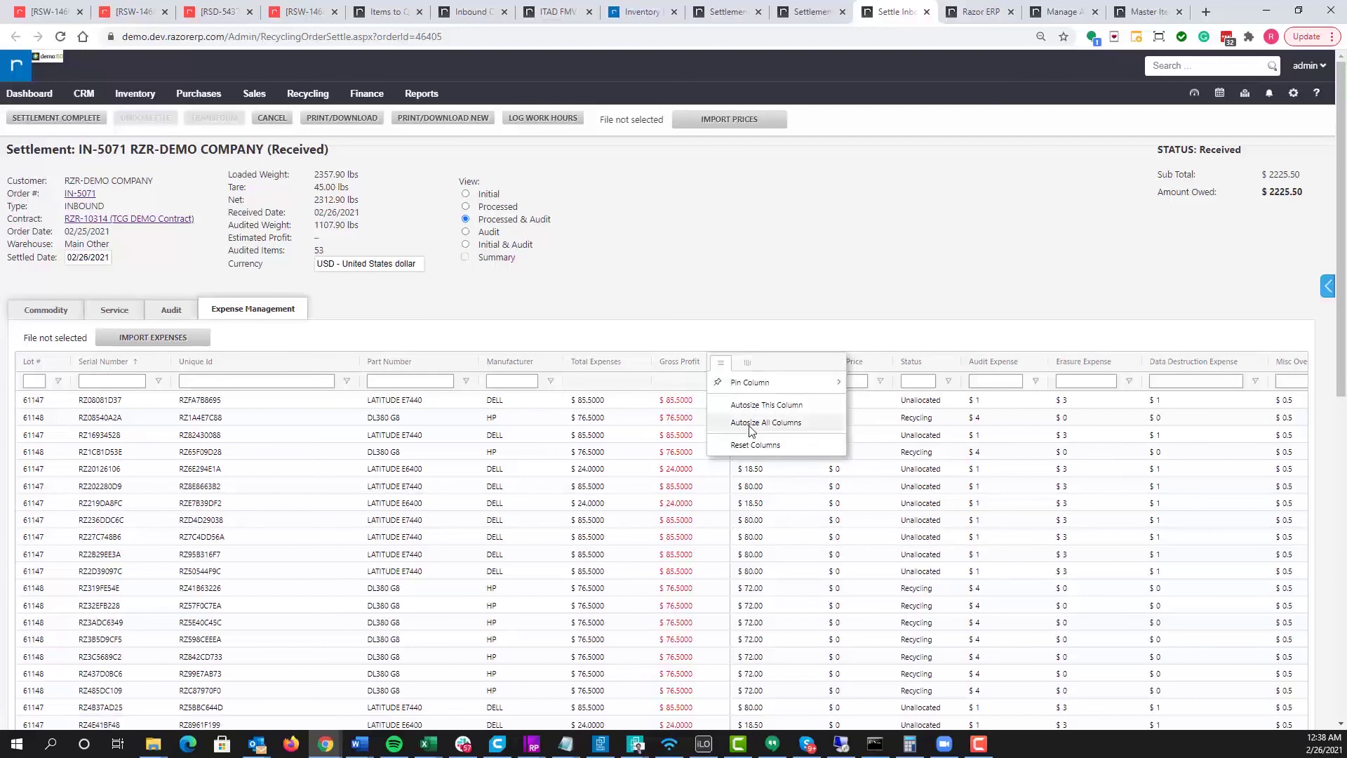
{"action": "left_click", "coordinate": [750, 423]}
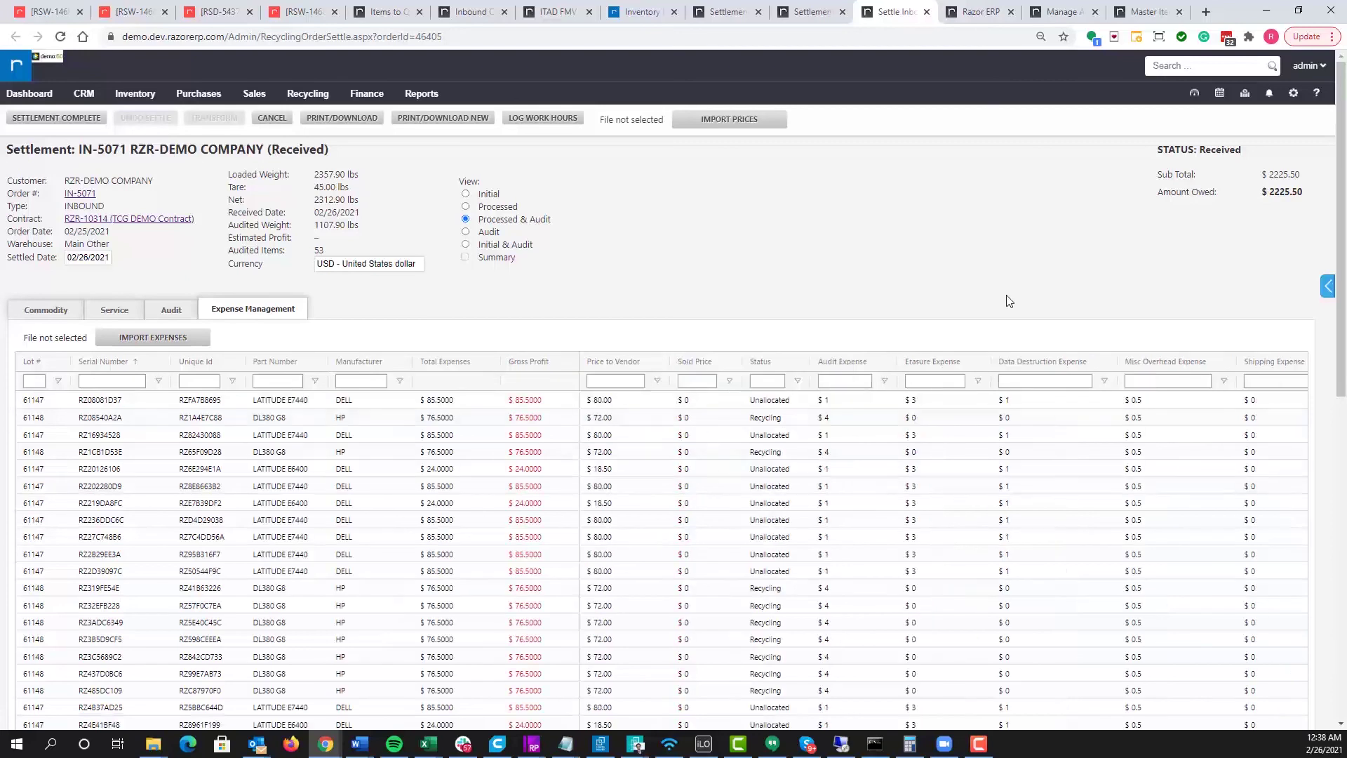
Examine the Price to Vendor, Audit Expense and Erasure Expense values for the laptops and servers.
{"action": "left_click_drag", "start_coordinate": [618, 401], "coordinate": [619, 654]}
{"action": "left_click_drag", "start_coordinate": [617, 399], "coordinate": [606, 639]}
{"action": "left_click_drag", "start_coordinate": [851, 401], "coordinate": [876, 623]}
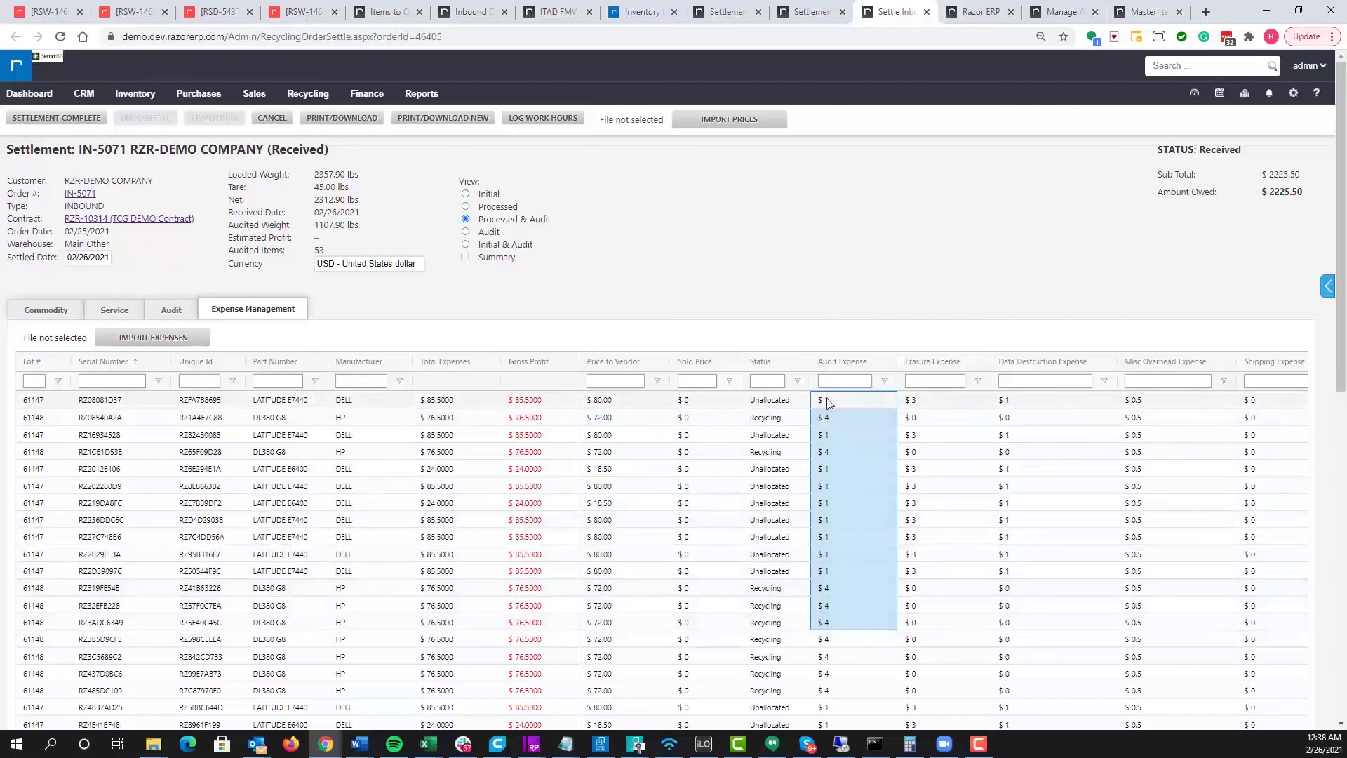
{"action": "left_click", "coordinate": [844, 403]}
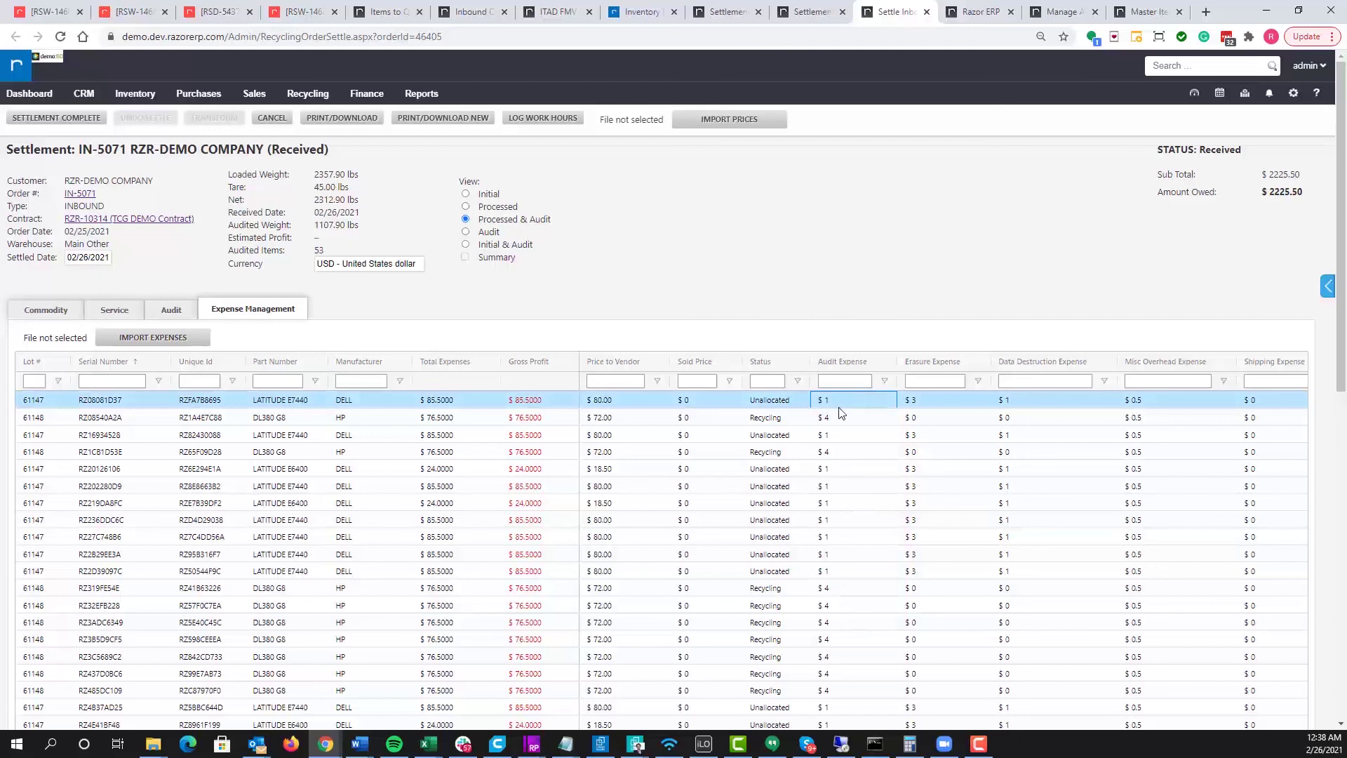
{"action": "left_click", "coordinate": [833, 420]}
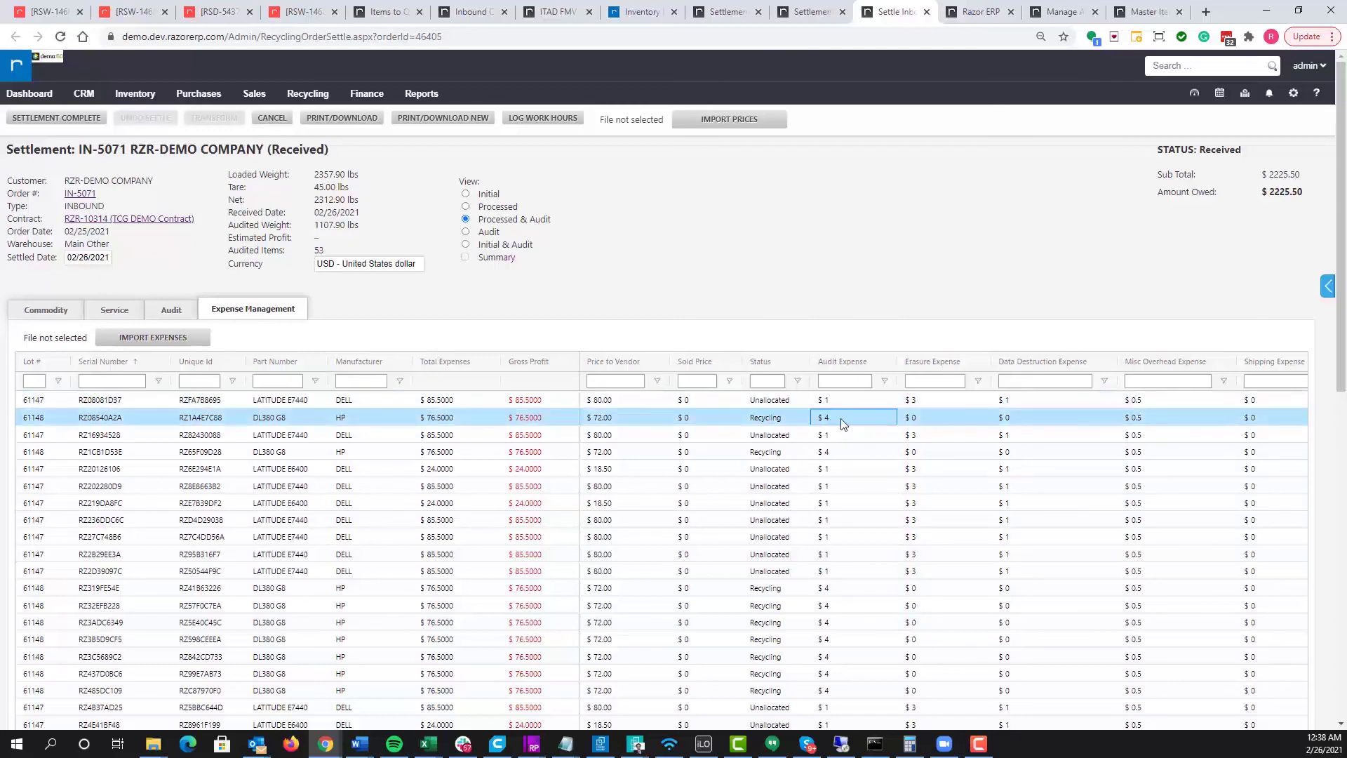
{"action": "left_click_drag", "start_coordinate": [914, 399], "coordinate": [919, 421]}
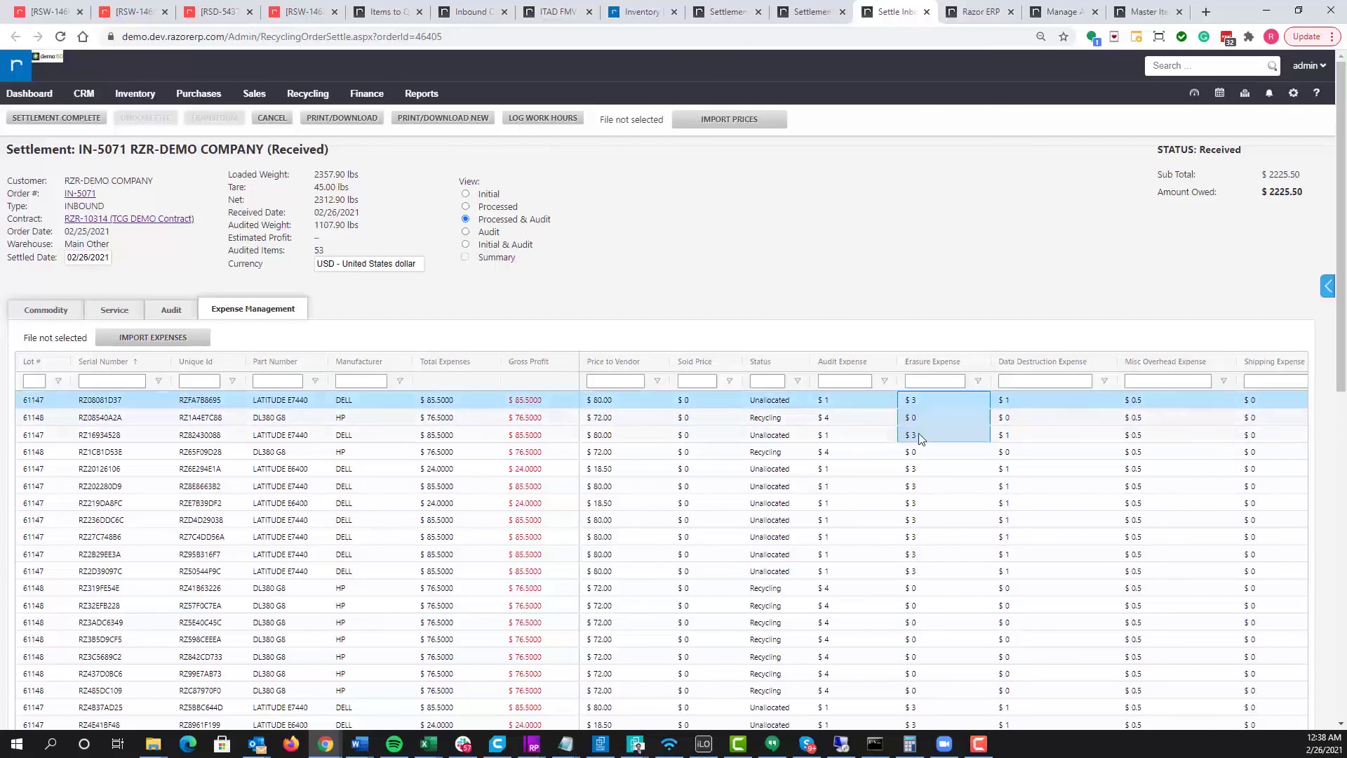
{"action": "left_click", "coordinate": [921, 436]}
{"action": "left_click", "coordinate": [921, 472]}
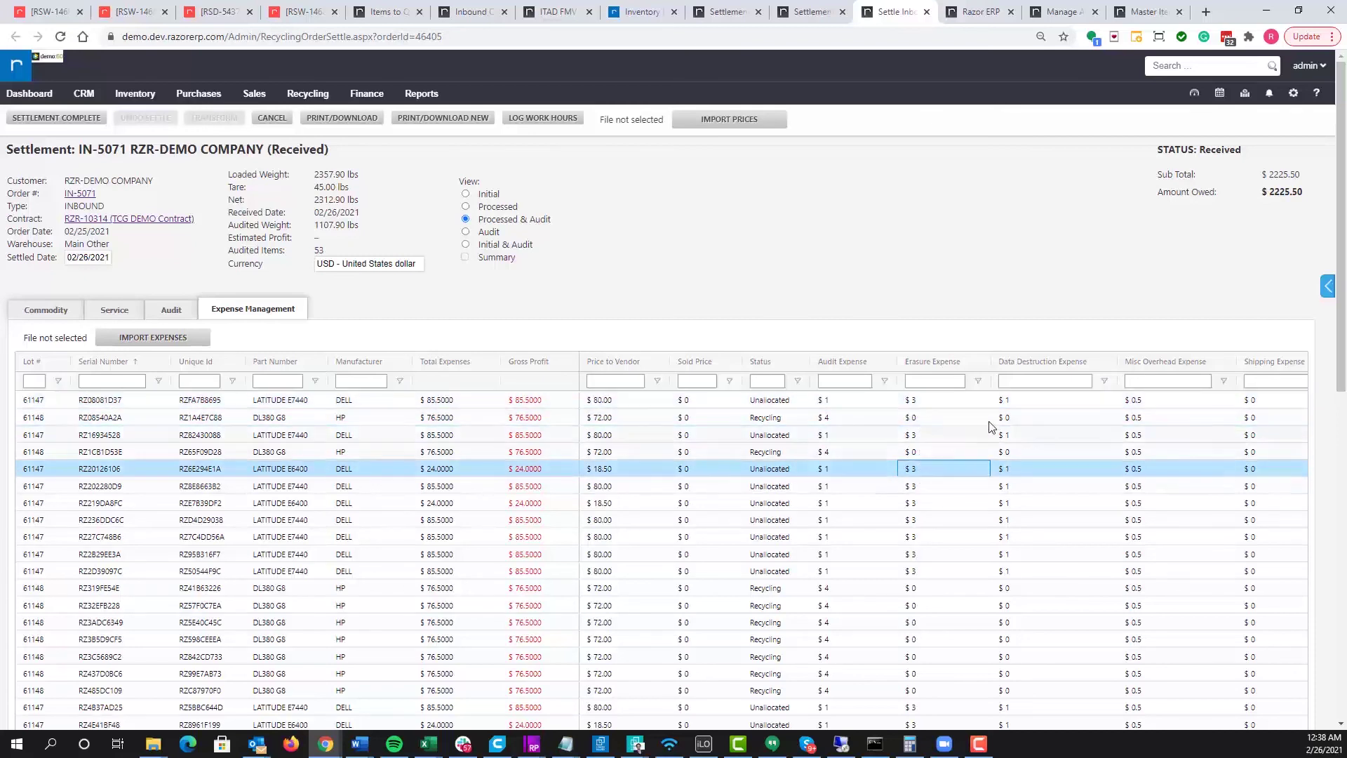
Examine the data destruction and overhead expenses, and compare the first laptop's individual expenses and vendor price with its Total Expenses.
{"action": "left_click", "coordinate": [1017, 400]}
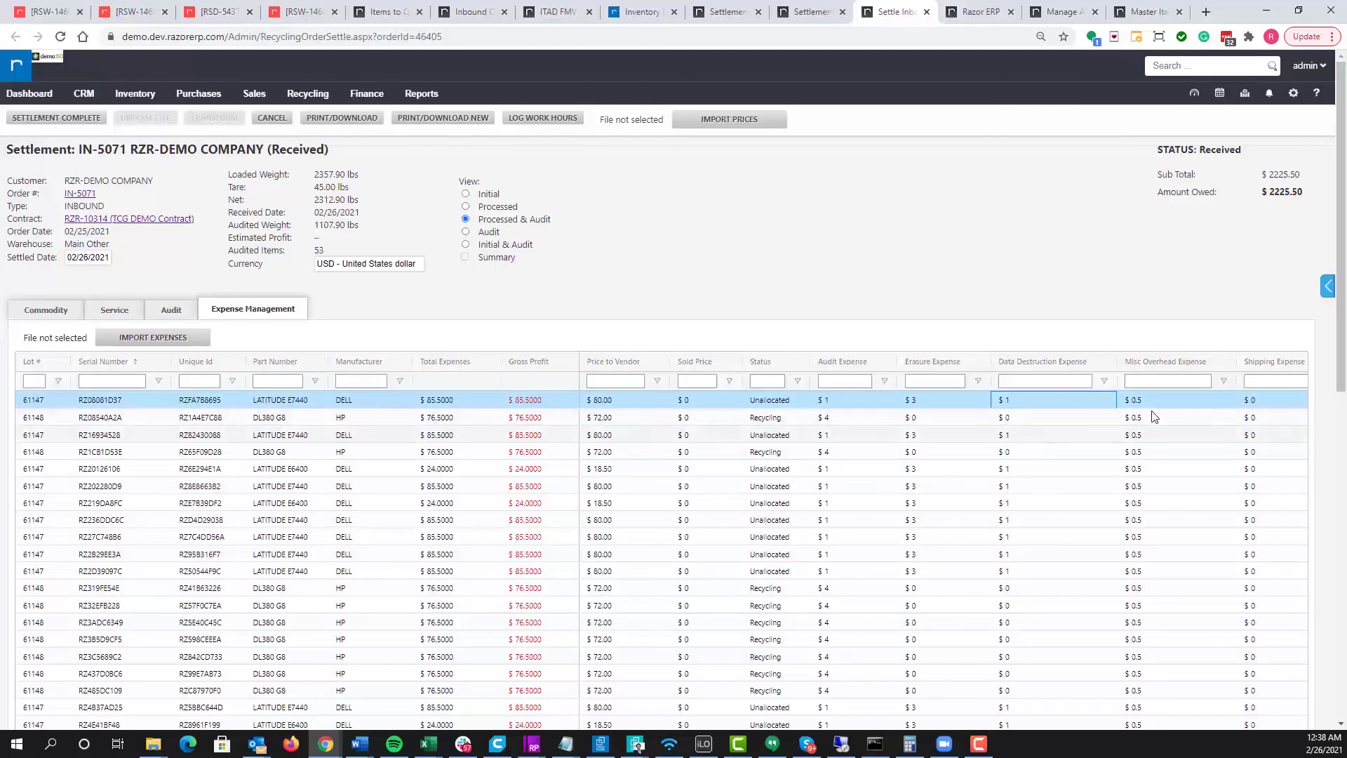
{"action": "left_click_drag", "start_coordinate": [1163, 400], "coordinate": [1164, 483]}
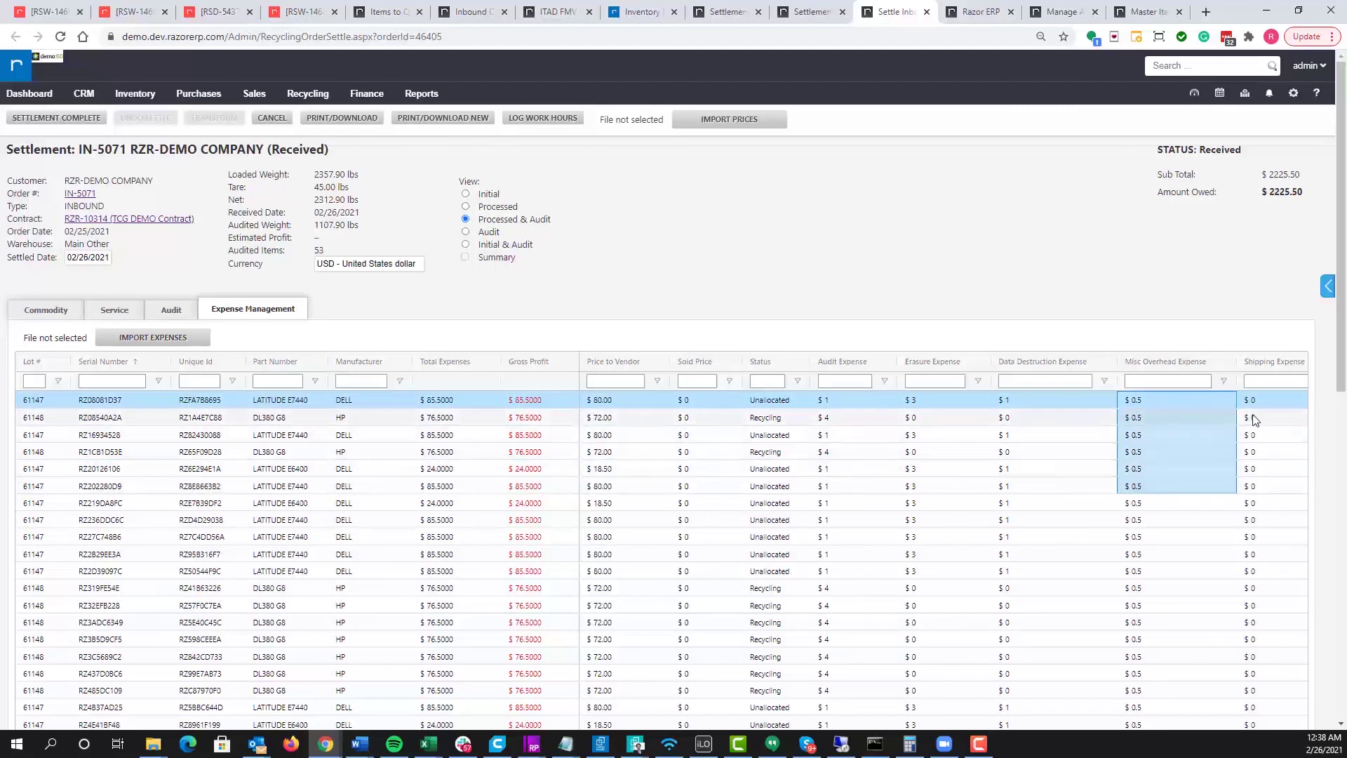
{"action": "left_click", "coordinate": [1156, 399]}
{"action": "left_click", "coordinate": [830, 401]}
{"action": "left_click_drag", "start_coordinate": [917, 397], "coordinate": [1151, 401]}
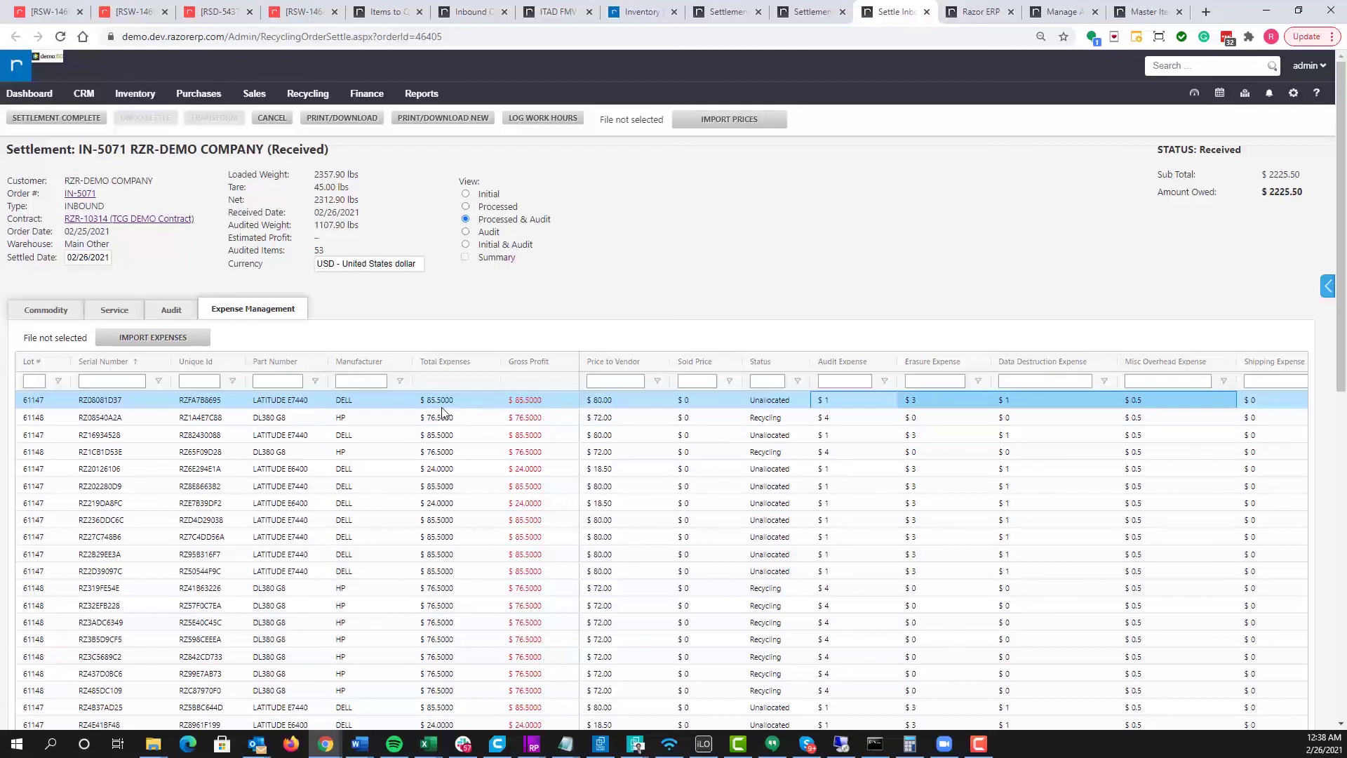
{"action": "left_click", "coordinate": [607, 401]}
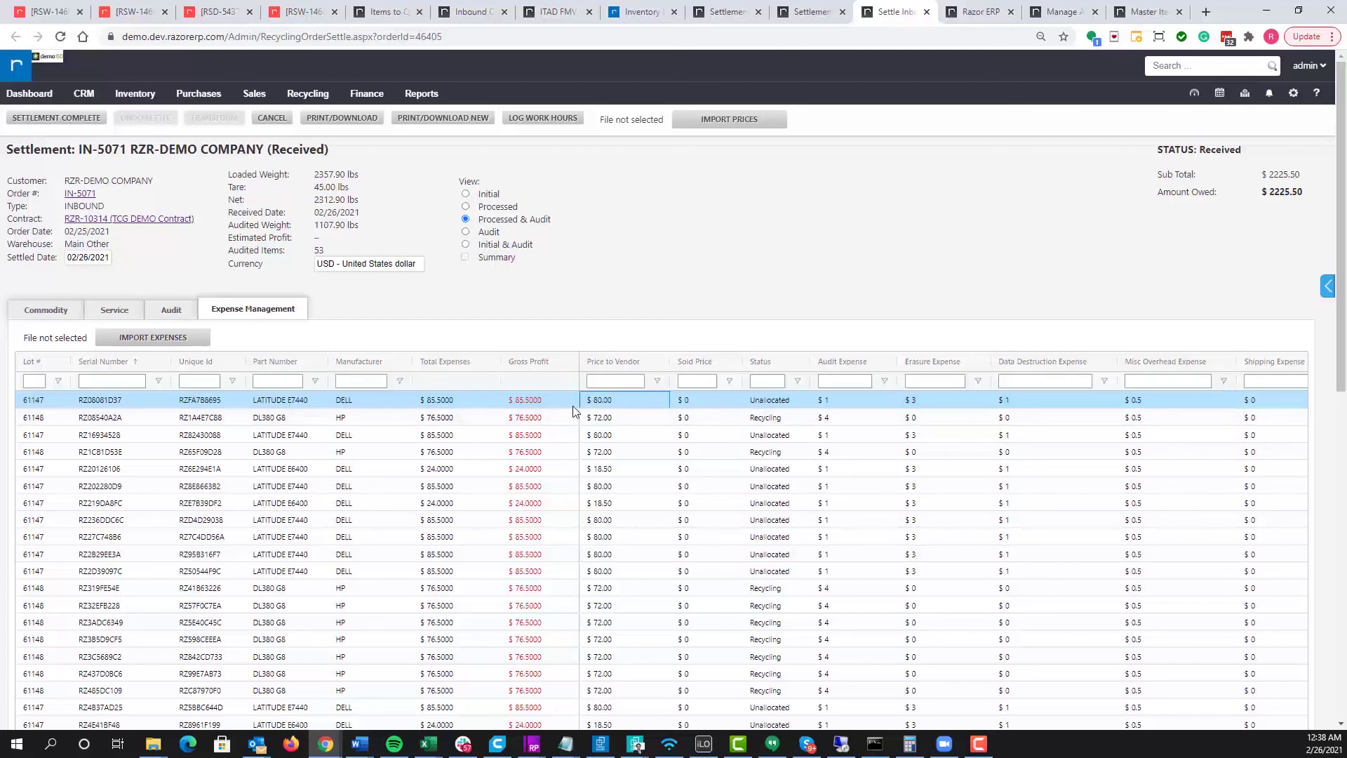
{"action": "left_click", "coordinate": [456, 402]}
{"action": "scroll", "coordinate": [490, 491], "scroll_direction": "down", "scroll_amount": 5}
{"action": "scroll", "coordinate": [475, 493], "scroll_direction": "up", "scroll_amount": 5}
Mark the settlement complete using the Processed & Audit view, confirm it and dismiss the purchase order notice.
{"action": "left_click", "coordinate": [35, 118]}
{"action": "left_click", "coordinate": [767, 431]}
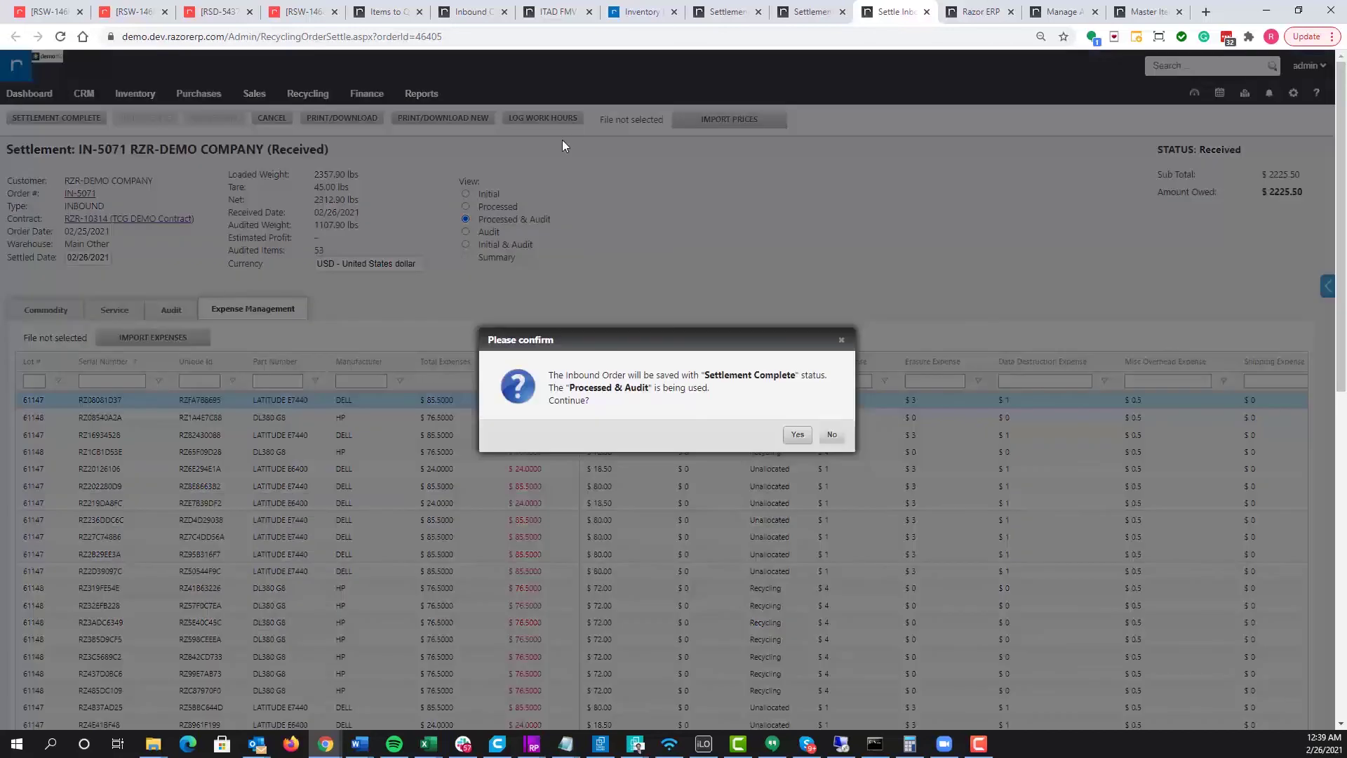
{"action": "left_click", "coordinate": [799, 436]}
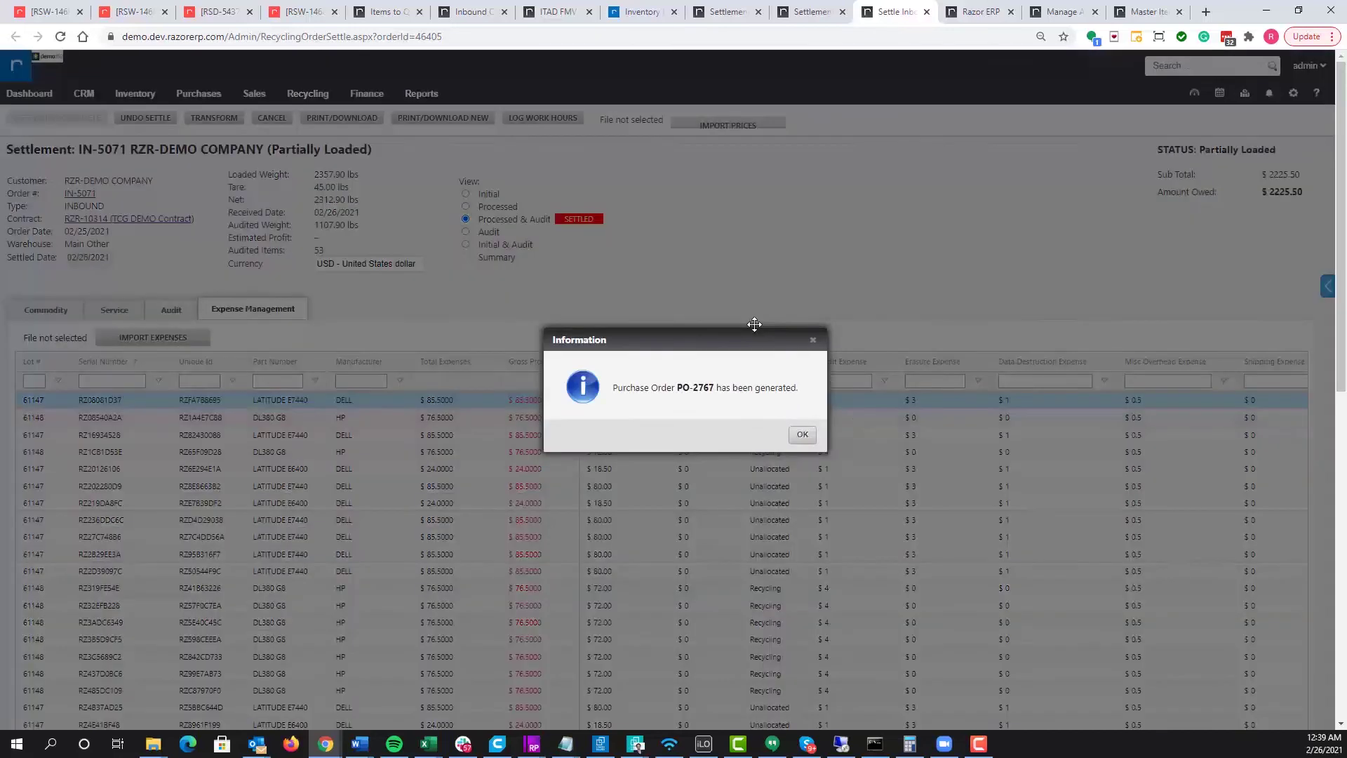
{"action": "left_click_drag", "start_coordinate": [716, 388], "coordinate": [662, 385]}
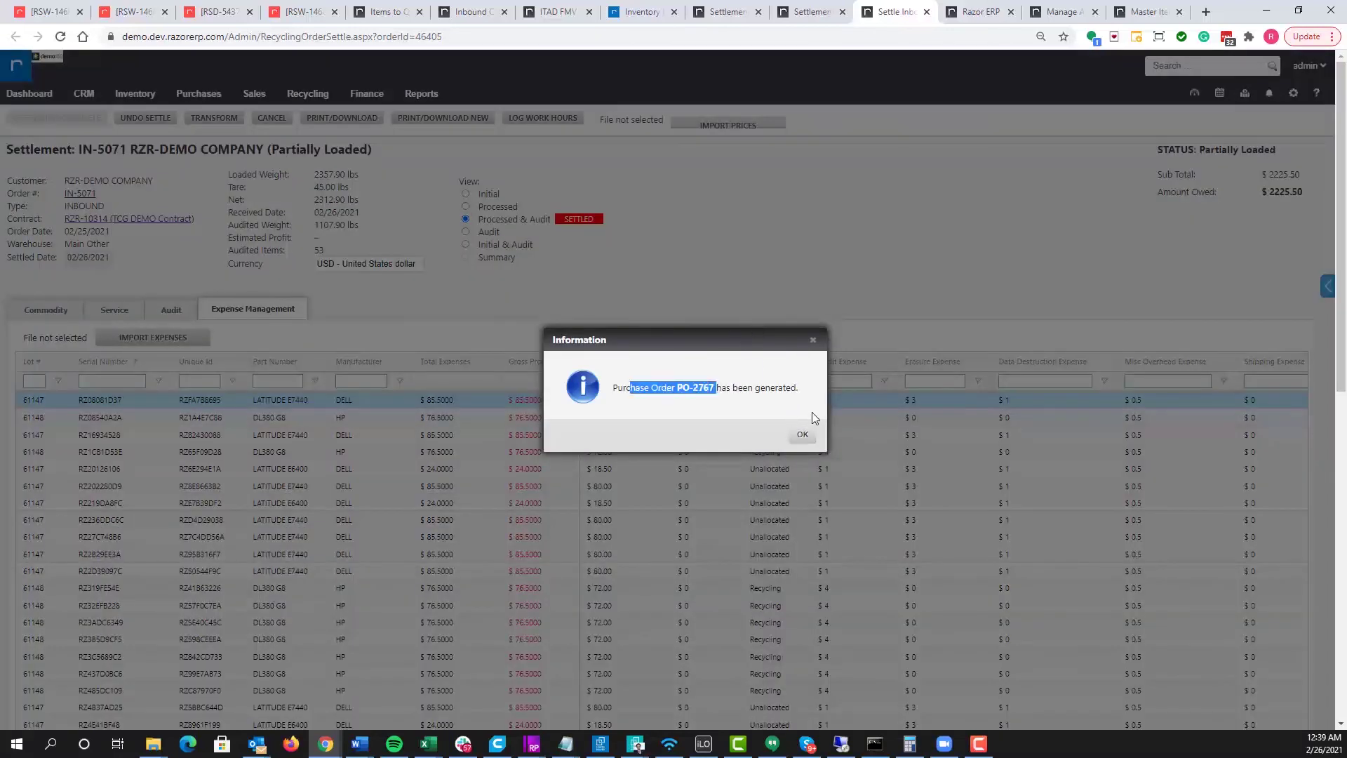
{"action": "left_click", "coordinate": [802, 434]}
Reload the settlement page and examine its order number and amount owed.
{"action": "right_click", "coordinate": [721, 244]}
{"action": "left_click", "coordinate": [783, 287]}
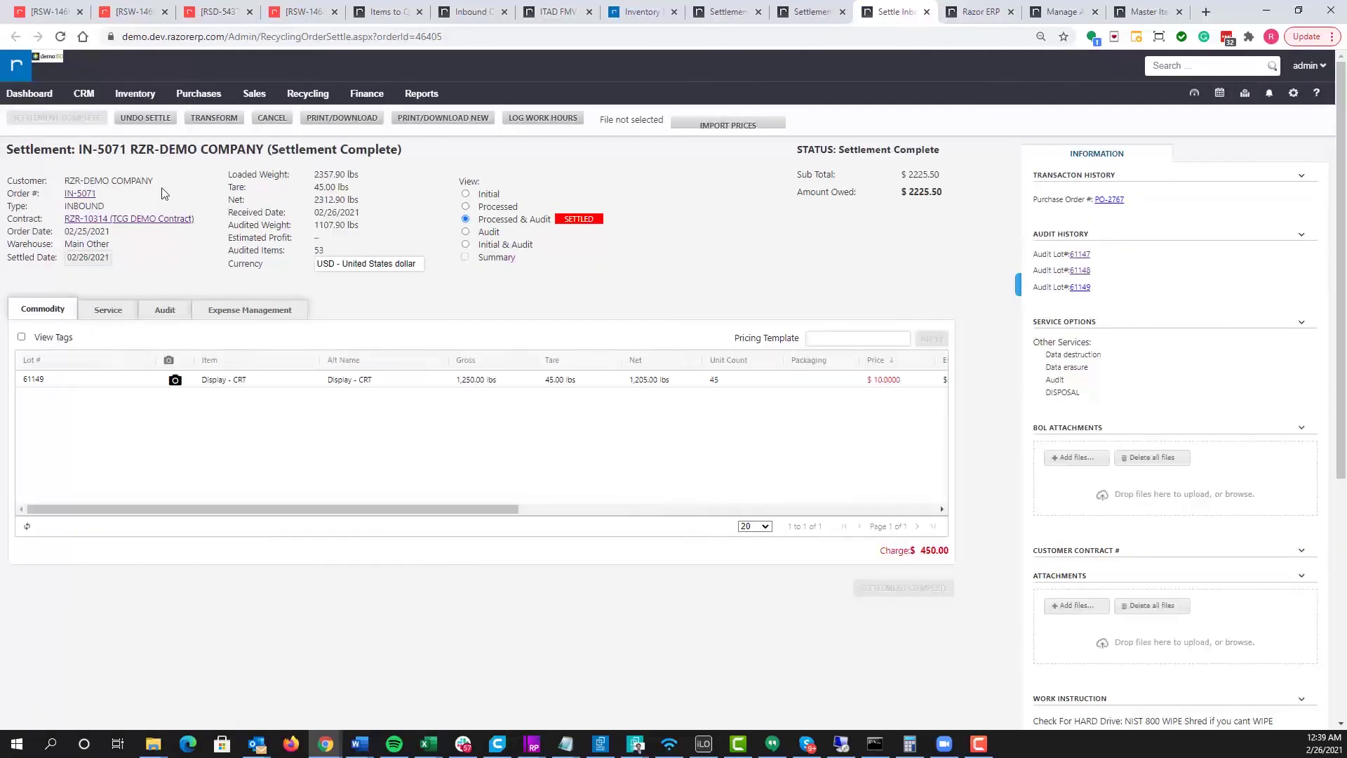
{"action": "left_click_drag", "start_coordinate": [79, 150], "coordinate": [113, 151]}
{"action": "left_click_drag", "start_coordinate": [943, 194], "coordinate": [908, 195]}
{"action": "left_click_drag", "start_coordinate": [858, 198], "coordinate": [944, 196]}
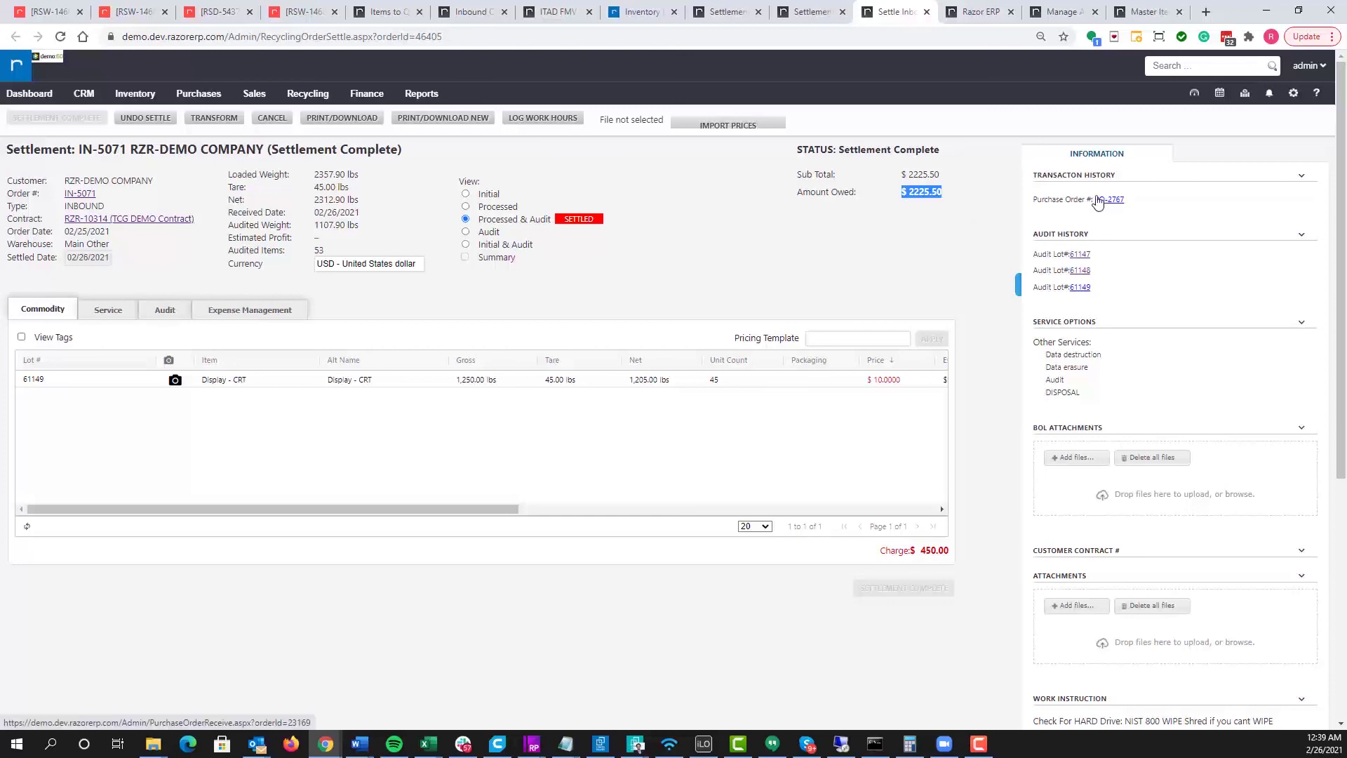
Collapse the information panel and preview the Test Settlement Inbound Report - BO - Grade in PDF format.
{"action": "left_click", "coordinate": [1019, 288]}
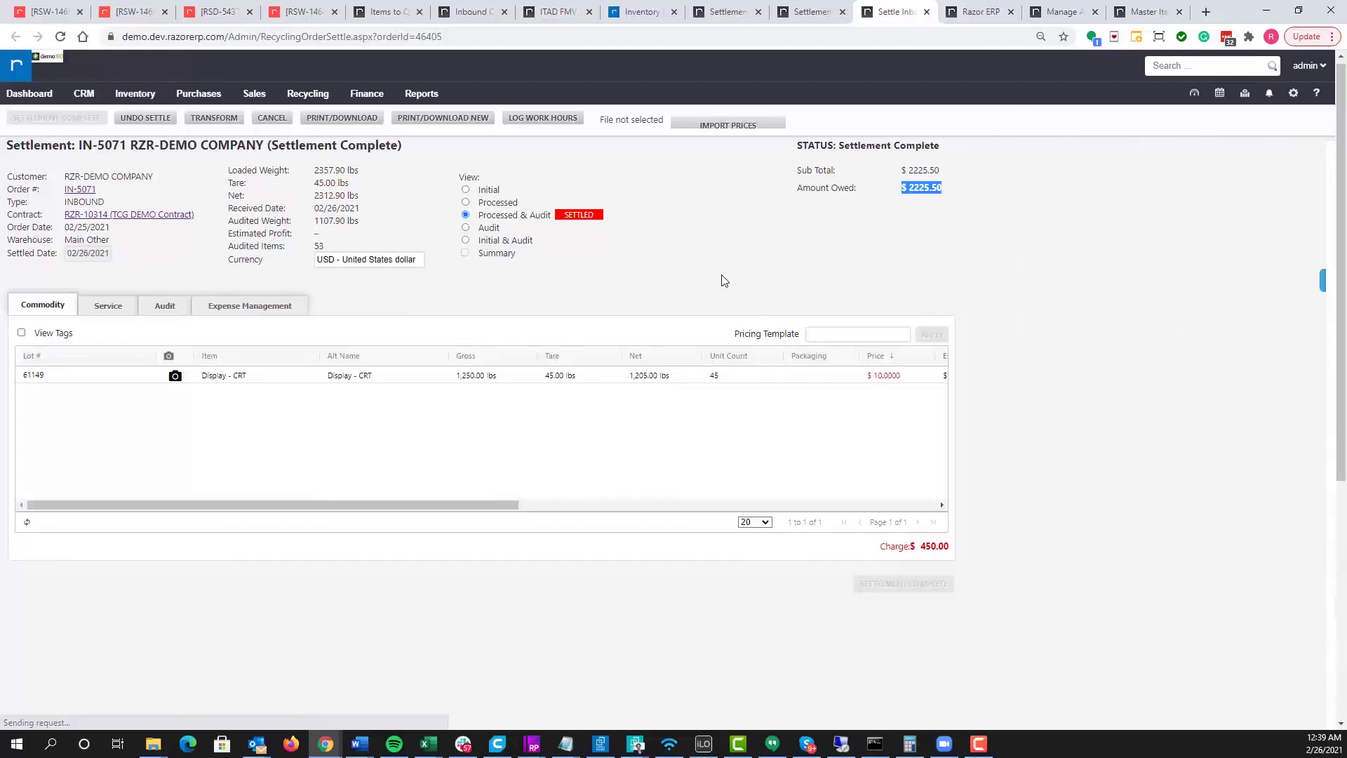
{"action": "left_click", "coordinate": [467, 119]}
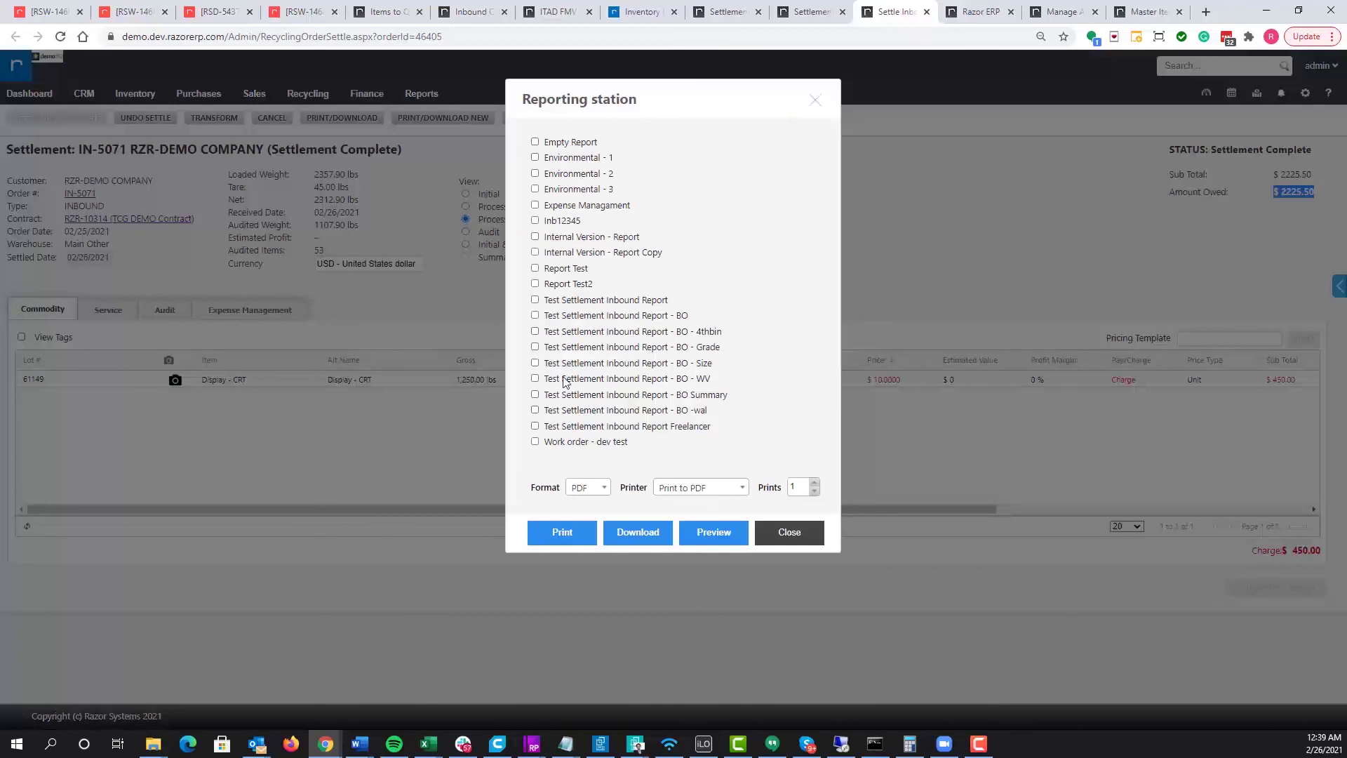
{"action": "left_click", "coordinate": [630, 348]}
{"action": "left_click", "coordinate": [714, 537]}
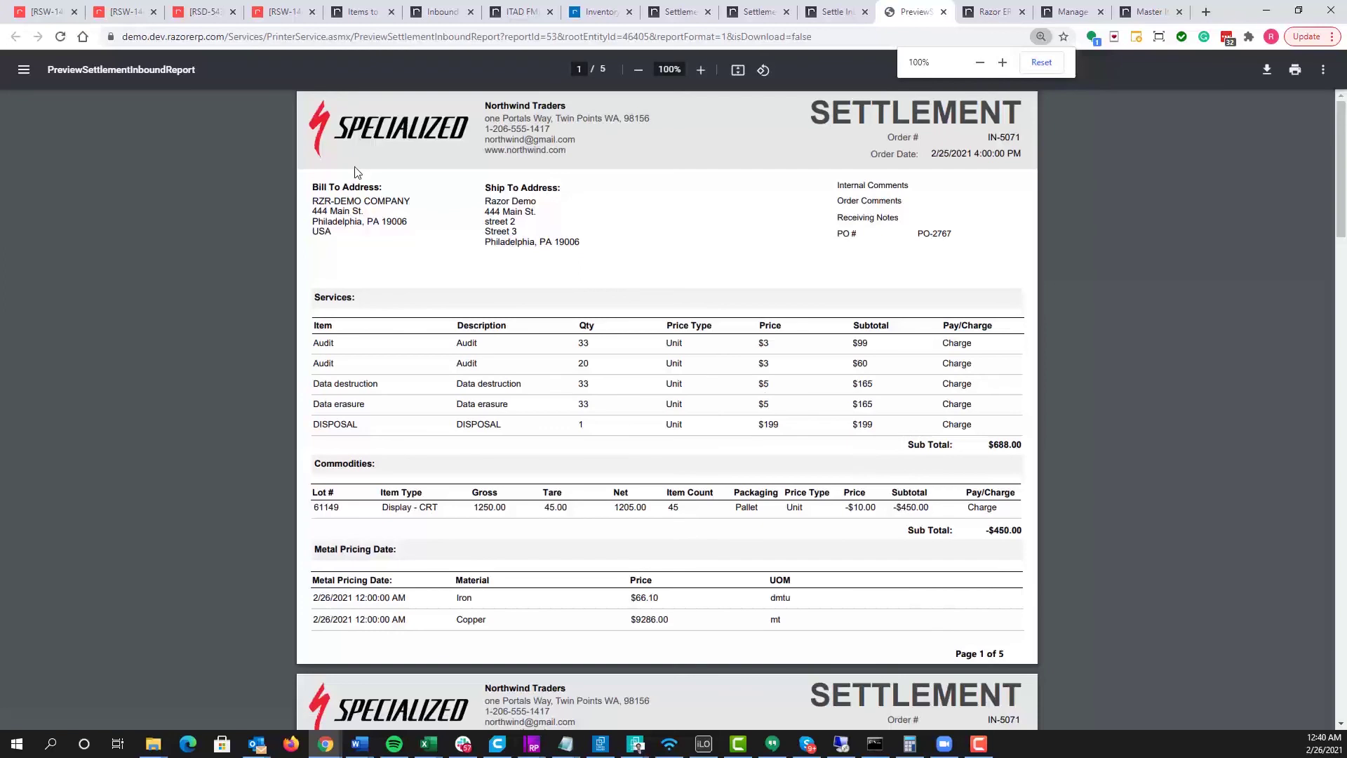
Examine the report's Bill To Address and the Services charges.
{"action": "left_click_drag", "start_coordinate": [315, 186], "coordinate": [365, 228]}
{"action": "left_click", "coordinate": [365, 242]}
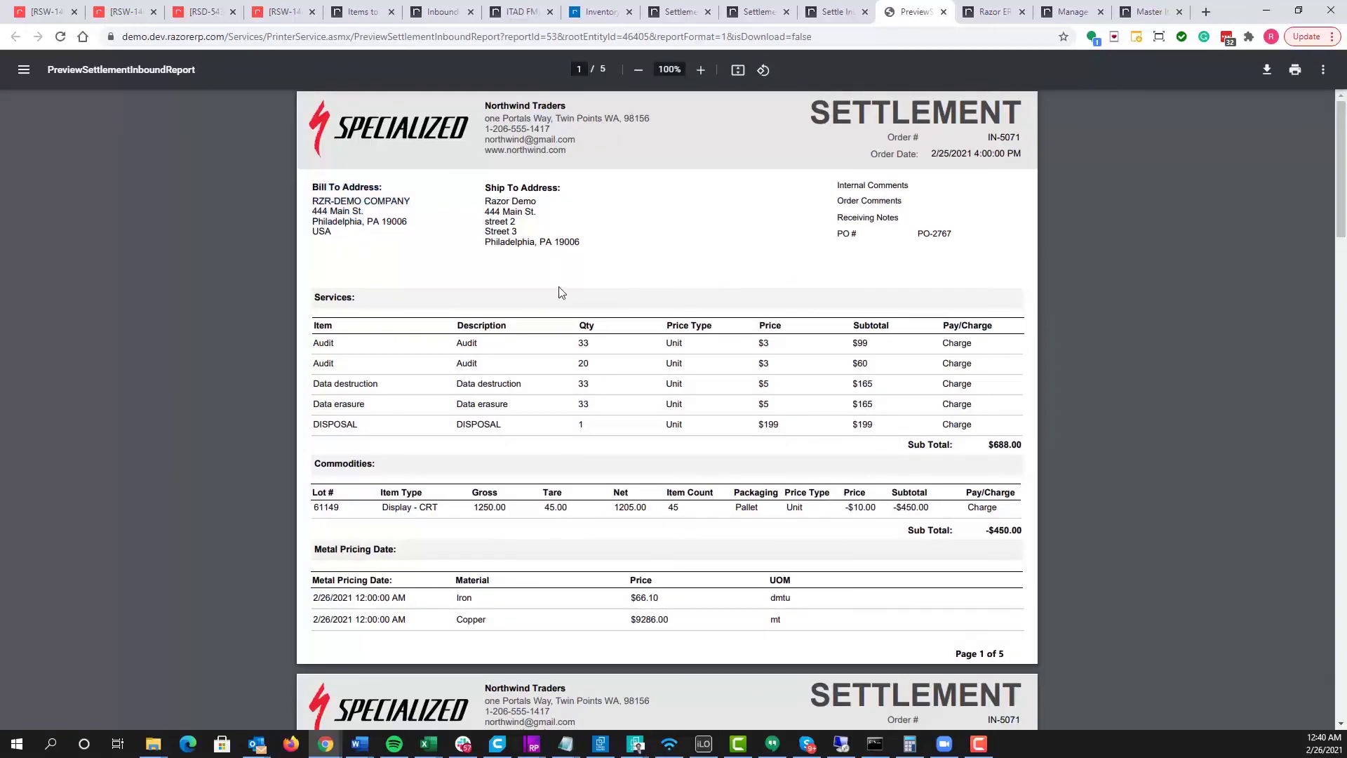
{"action": "scroll", "coordinate": [564, 328], "scroll_direction": "down", "scroll_amount": 2}
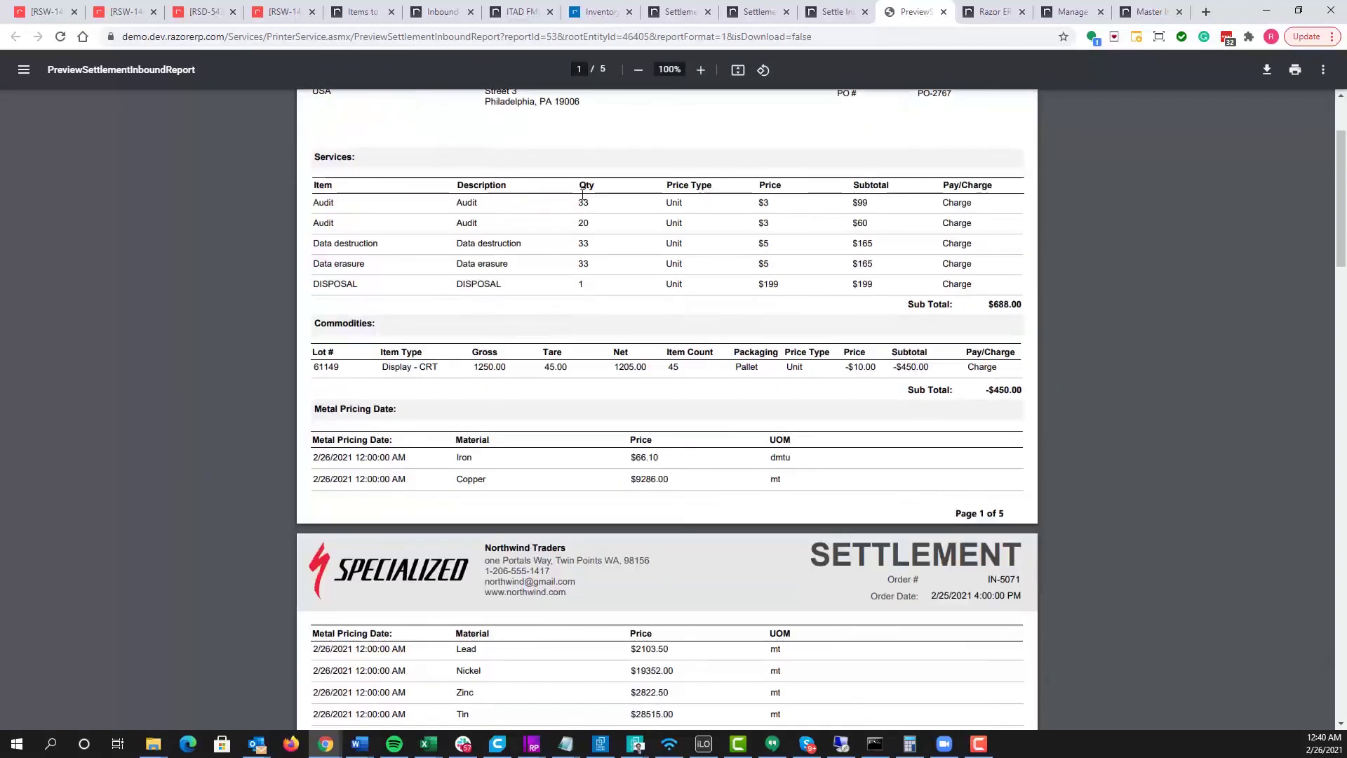
{"action": "scroll", "coordinate": [580, 162], "scroll_direction": "up", "scroll_amount": 1}
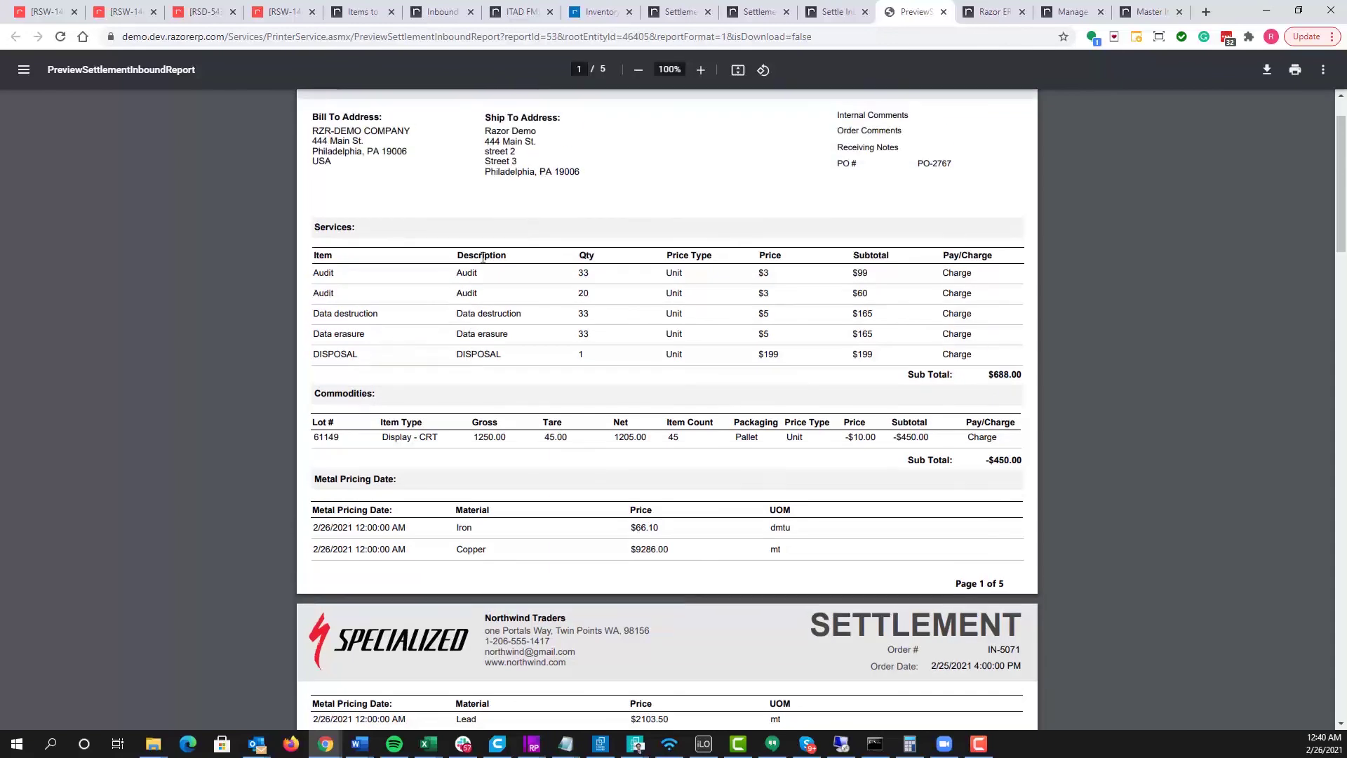
{"action": "scroll", "coordinate": [362, 227], "scroll_direction": "up", "scroll_amount": 1}
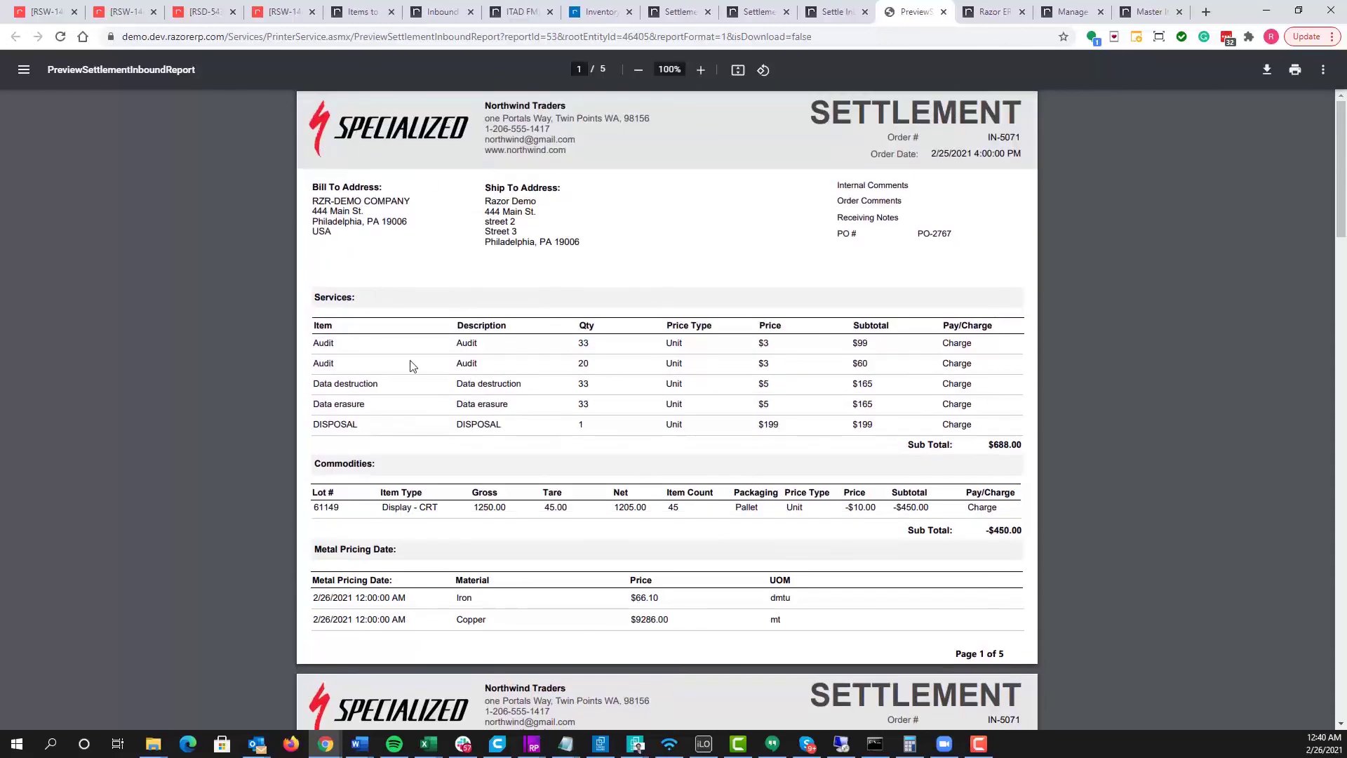
{"action": "scroll", "coordinate": [846, 407], "scroll_direction": "down", "scroll_amount": 1}
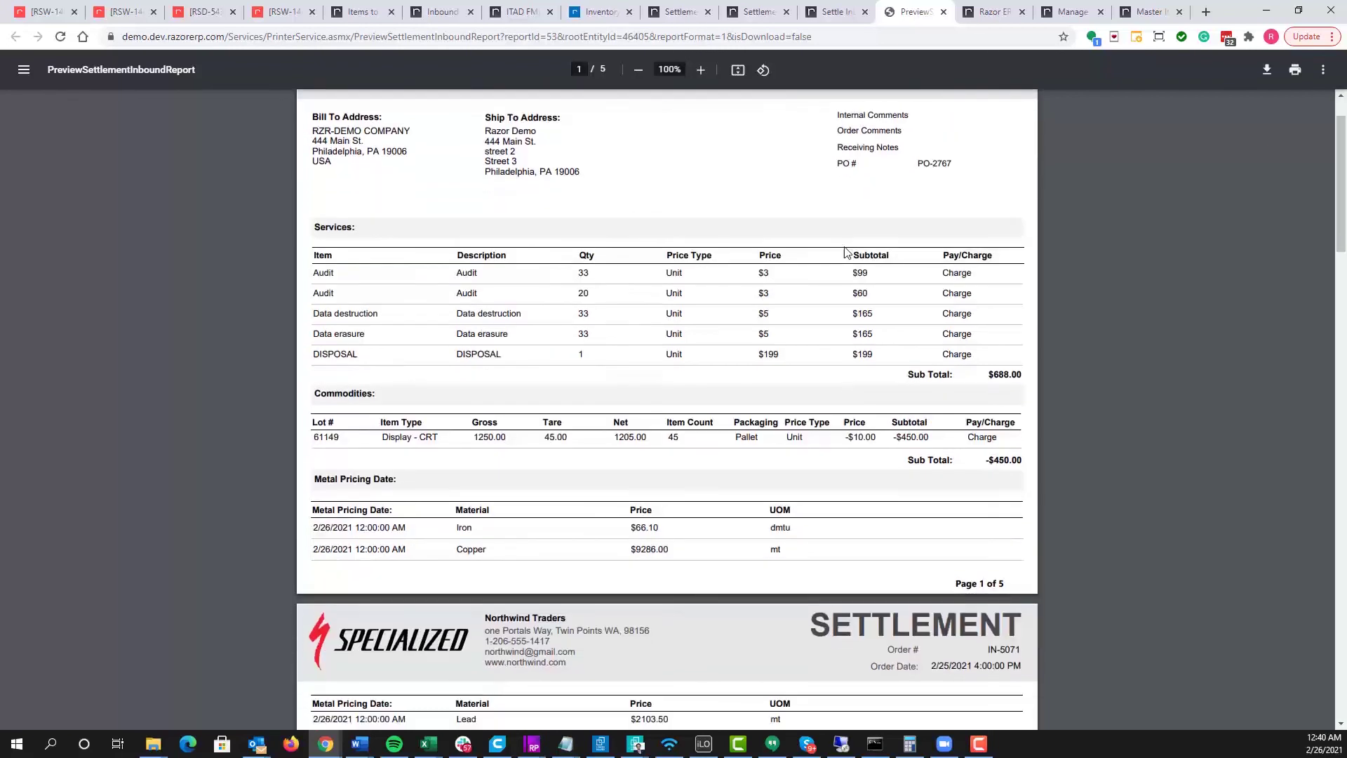
Examine the report's Commodities section, including the Display - CRT line and its subtotal.
{"action": "scroll", "coordinate": [414, 351], "scroll_direction": "down", "scroll_amount": 1}
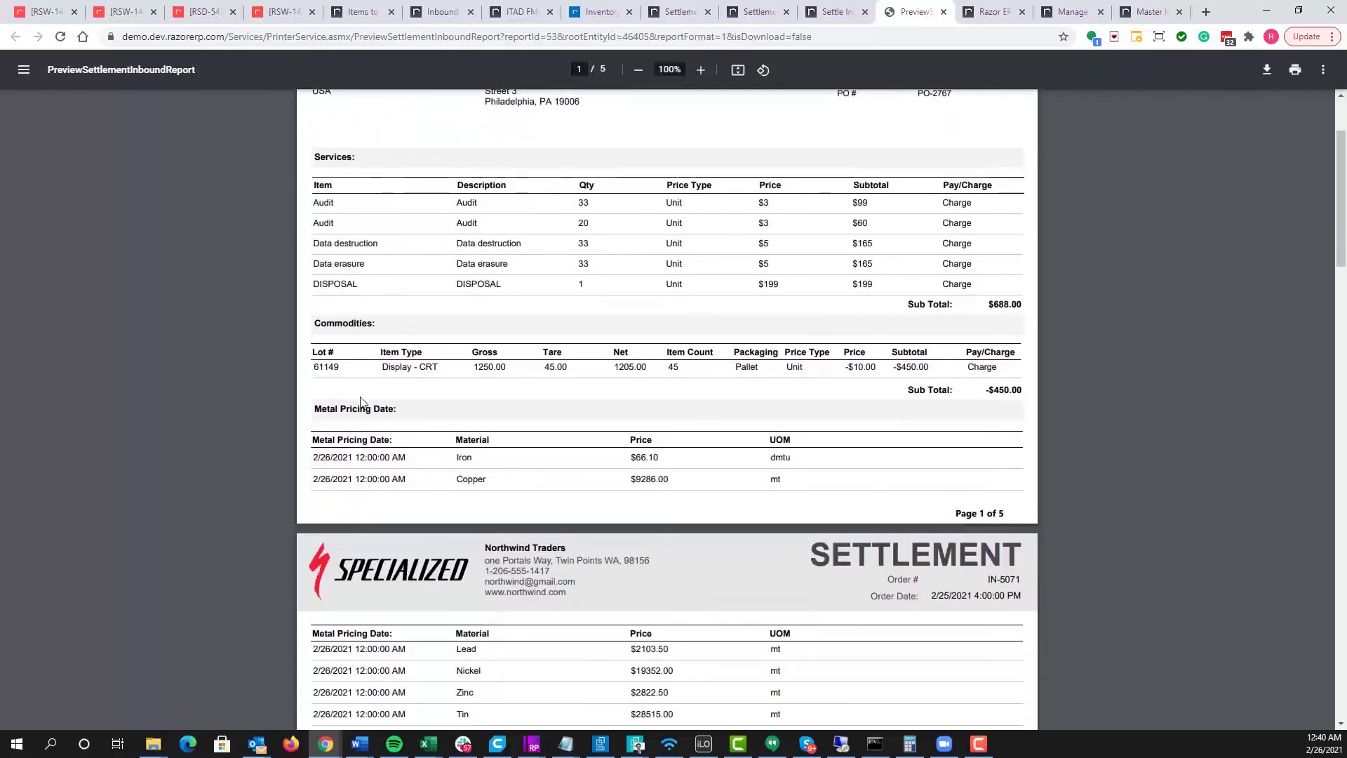
{"action": "scroll", "coordinate": [350, 321], "scroll_direction": "down", "scroll_amount": 1}
{"action": "left_click_drag", "start_coordinate": [317, 254], "coordinate": [364, 256]}
{"action": "left_click_drag", "start_coordinate": [323, 299], "coordinate": [435, 298]}
{"action": "left_click", "coordinate": [474, 301]}
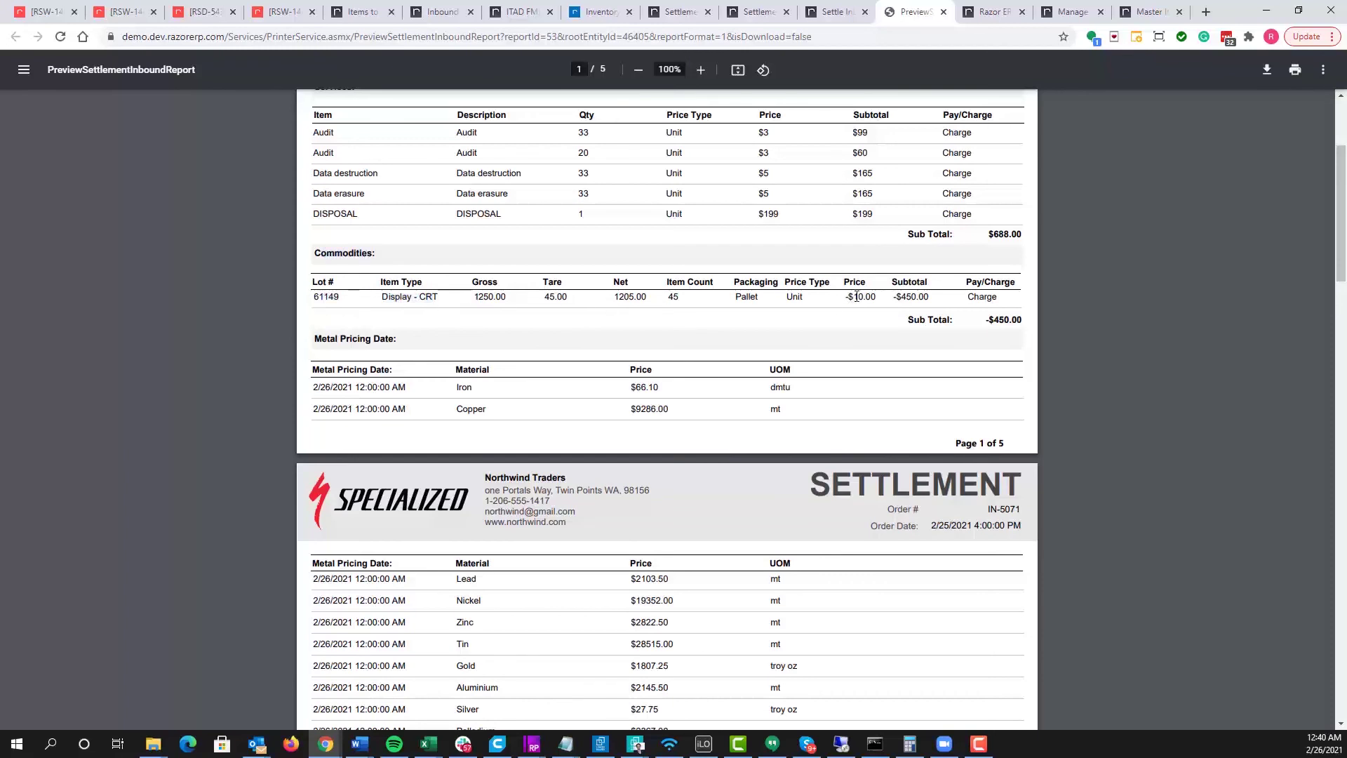
{"action": "double_click", "coordinate": [1014, 321]}
Examine the report's metal pricing table and the Audited Items with their prices, grades and charges.
{"action": "scroll", "coordinate": [631, 358], "scroll_direction": "down", "scroll_amount": 2}
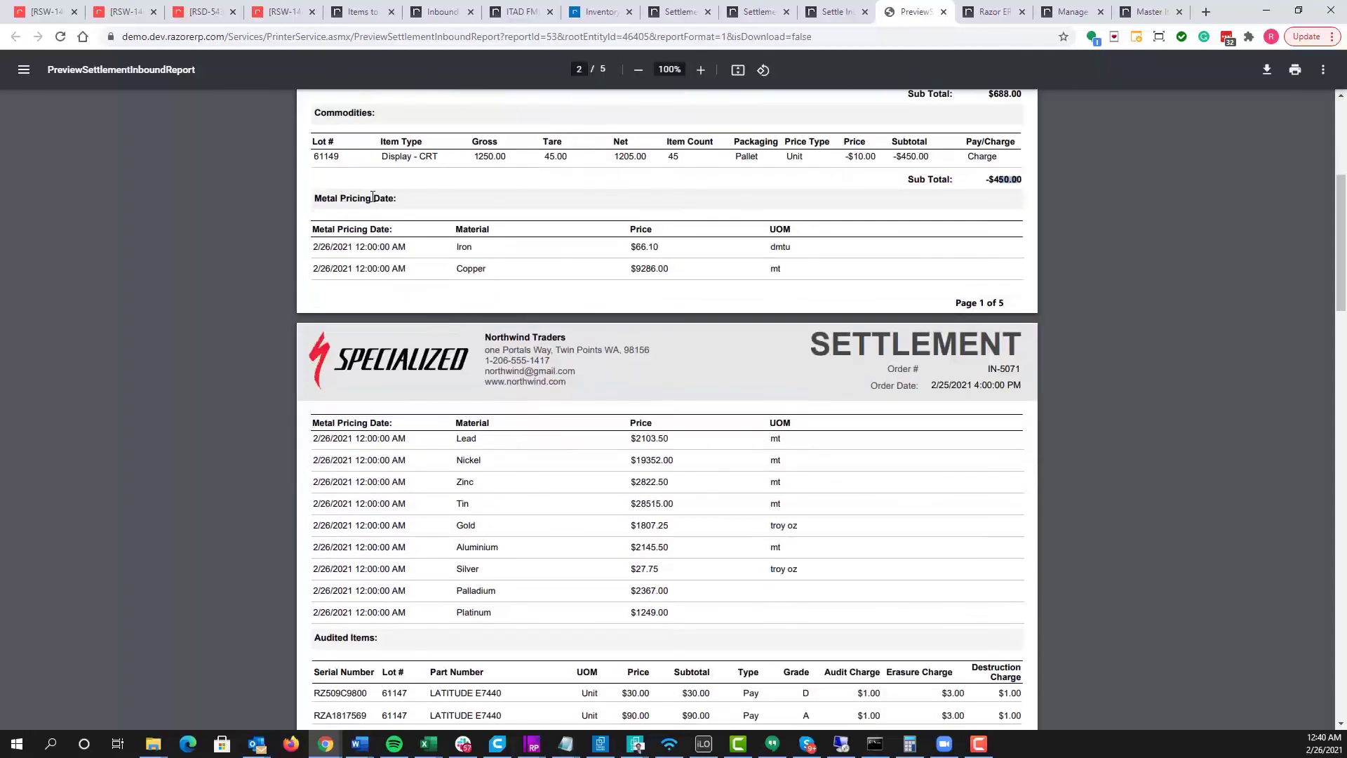
{"action": "scroll", "coordinate": [762, 489], "scroll_direction": "down", "scroll_amount": 1}
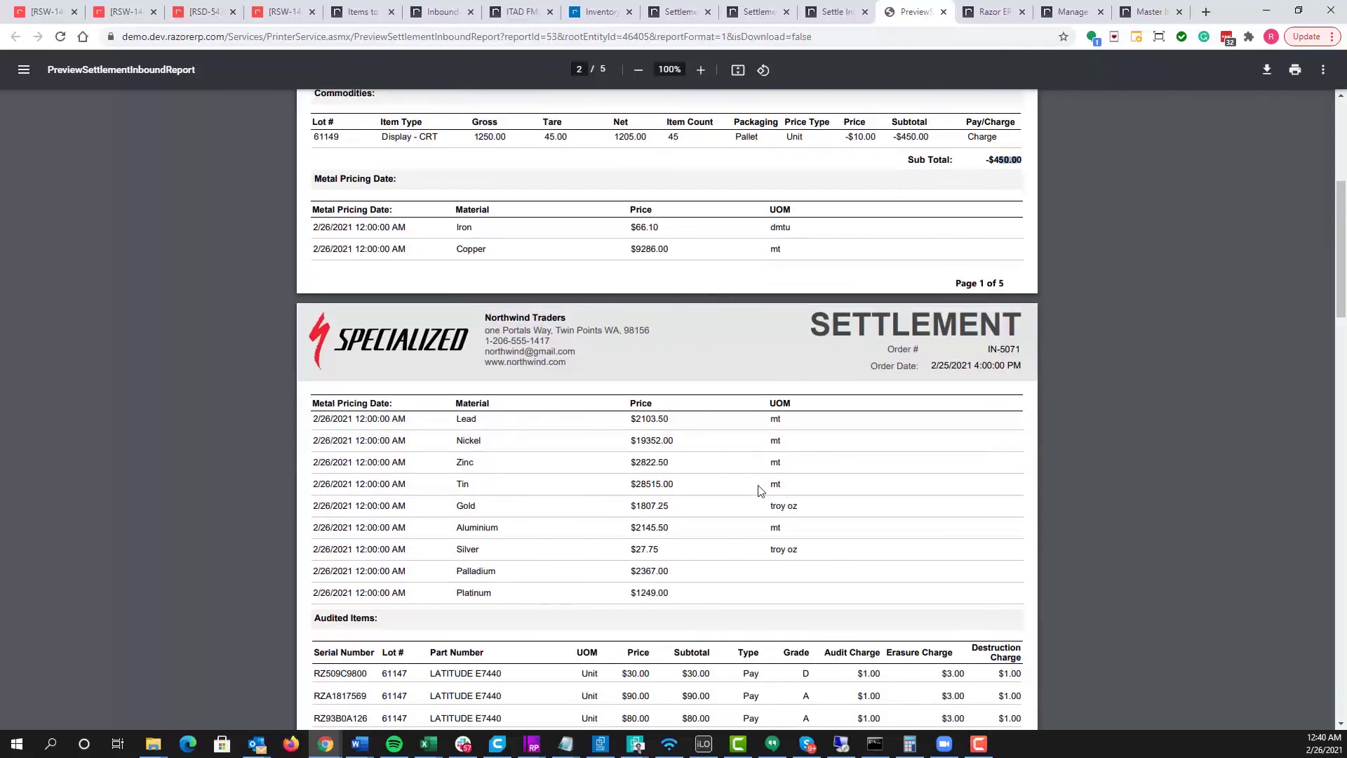
{"action": "scroll", "coordinate": [660, 378], "scroll_direction": "down", "scroll_amount": 6}
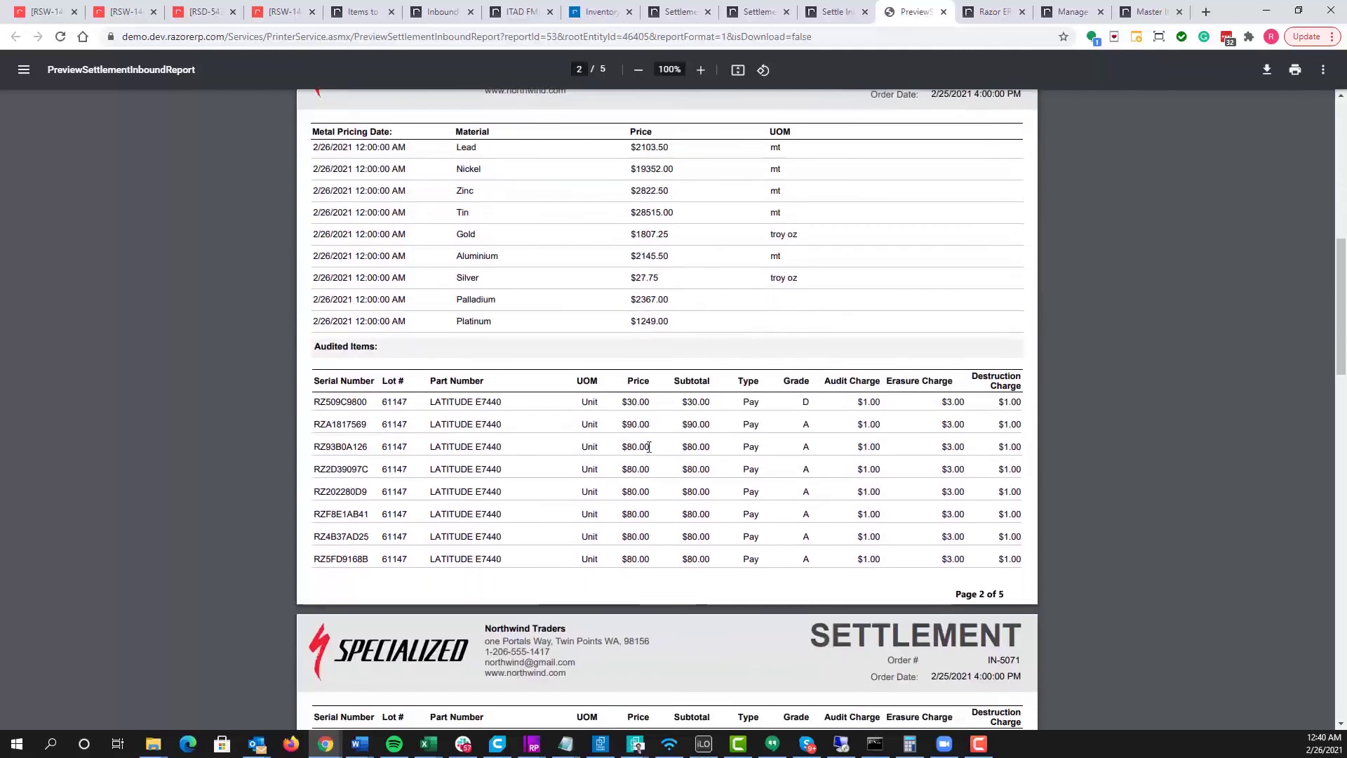
{"action": "left_click_drag", "start_coordinate": [313, 148], "coordinate": [378, 152]}
{"action": "left_click", "coordinate": [331, 192]}
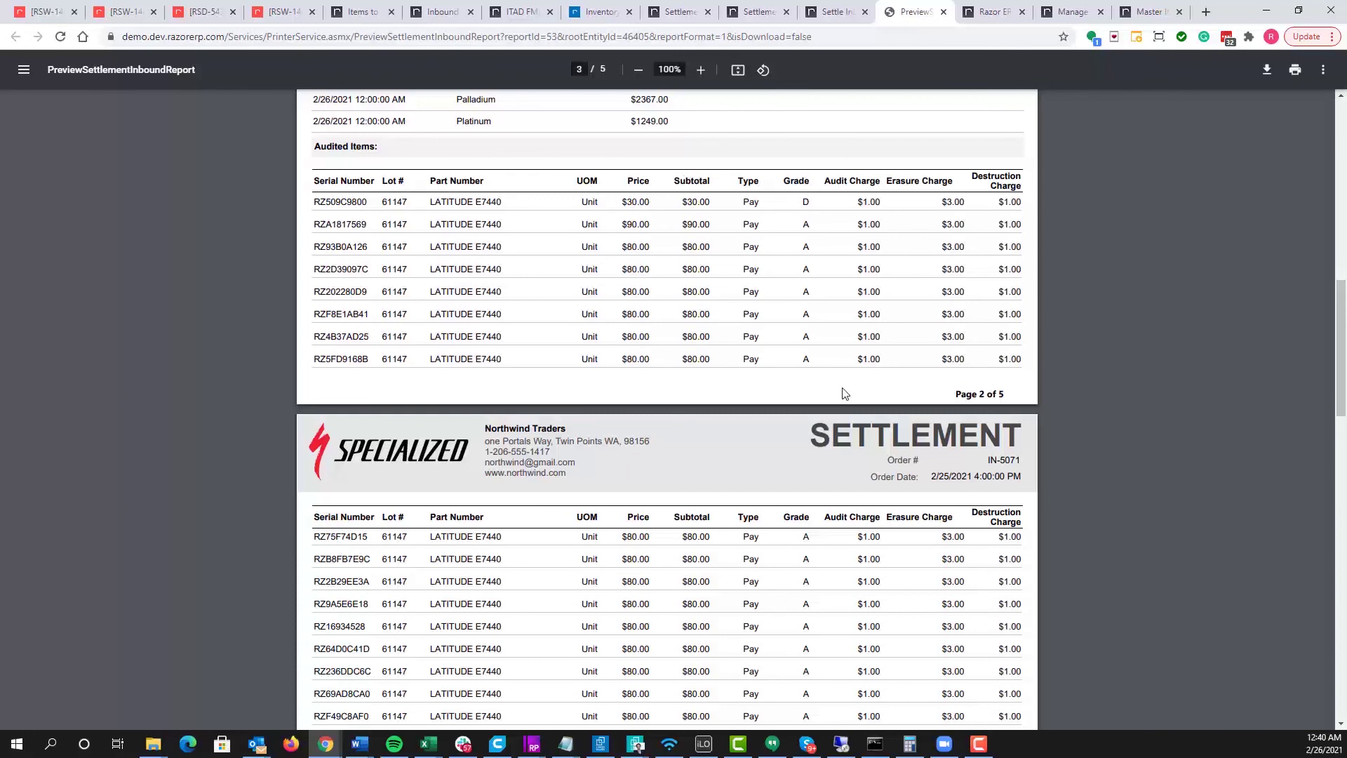
{"action": "scroll", "coordinate": [844, 391], "scroll_direction": "down", "scroll_amount": 4}
{"action": "scroll", "coordinate": [844, 393], "scroll_direction": "down", "scroll_amount": 1}
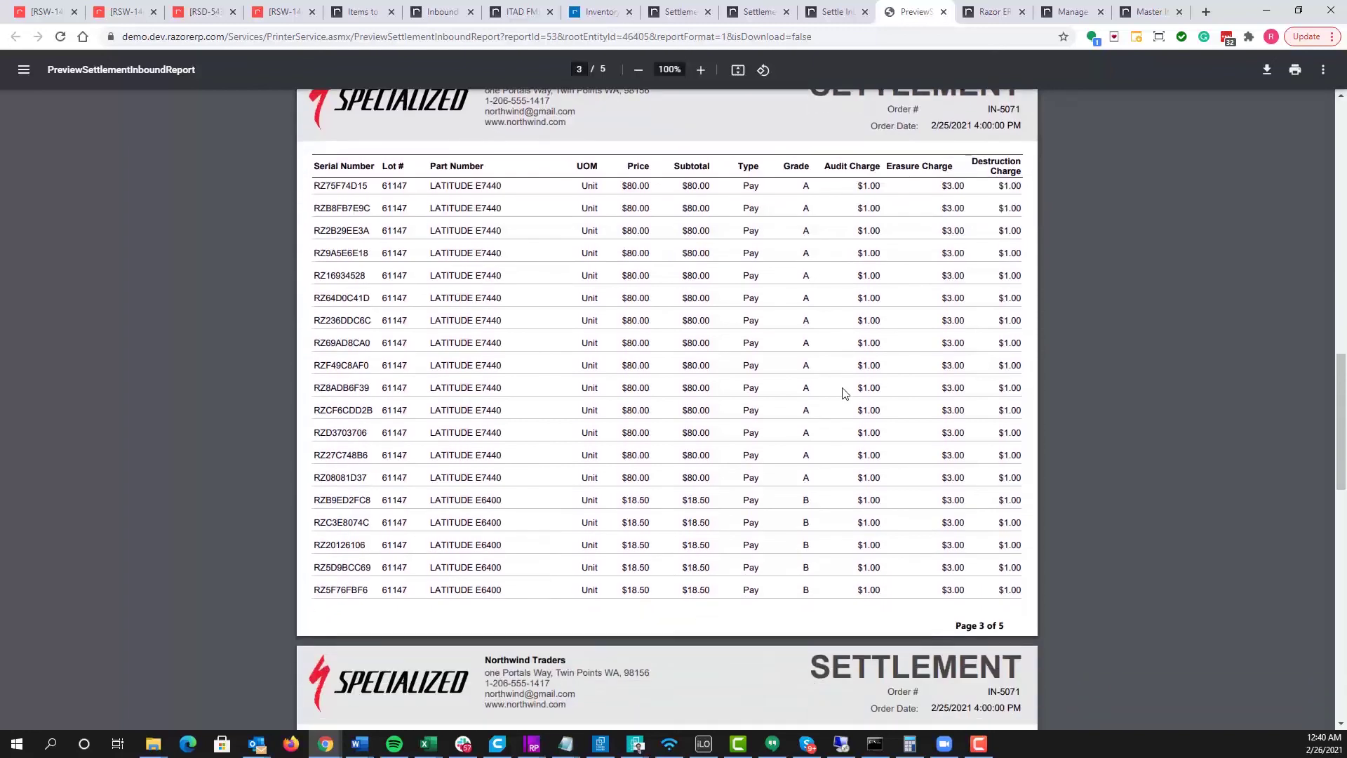
{"action": "scroll", "coordinate": [844, 393], "scroll_direction": "down", "scroll_amount": 8}
Examine the audited items' subtotal and the overall settlement totals on the last page, and return to the report's beginning.
{"action": "scroll", "coordinate": [844, 393], "scroll_direction": "down", "scroll_amount": 6}
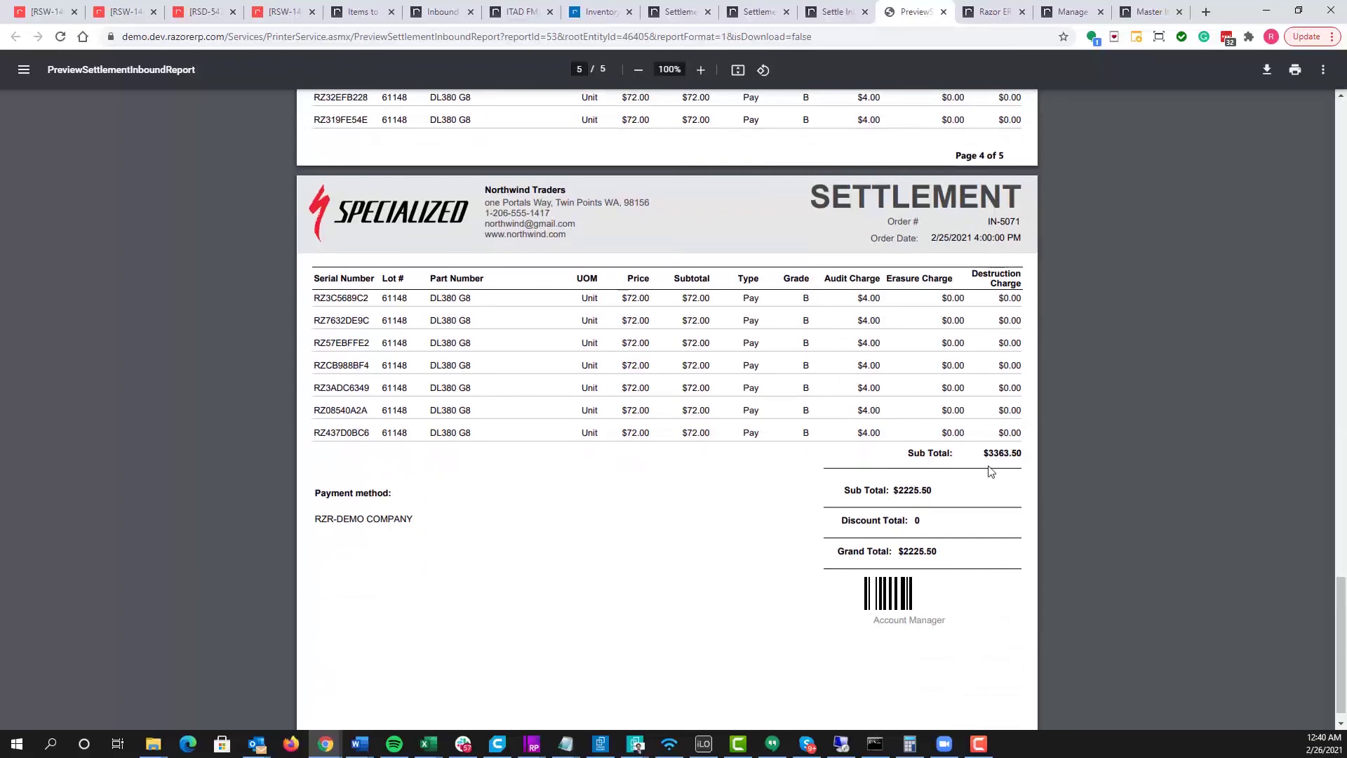
{"action": "left_click_drag", "start_coordinate": [1024, 453], "coordinate": [937, 499]}
{"action": "left_click", "coordinate": [927, 491]}
{"action": "left_click", "coordinate": [722, 570]}
{"action": "key", "text": "Home"}
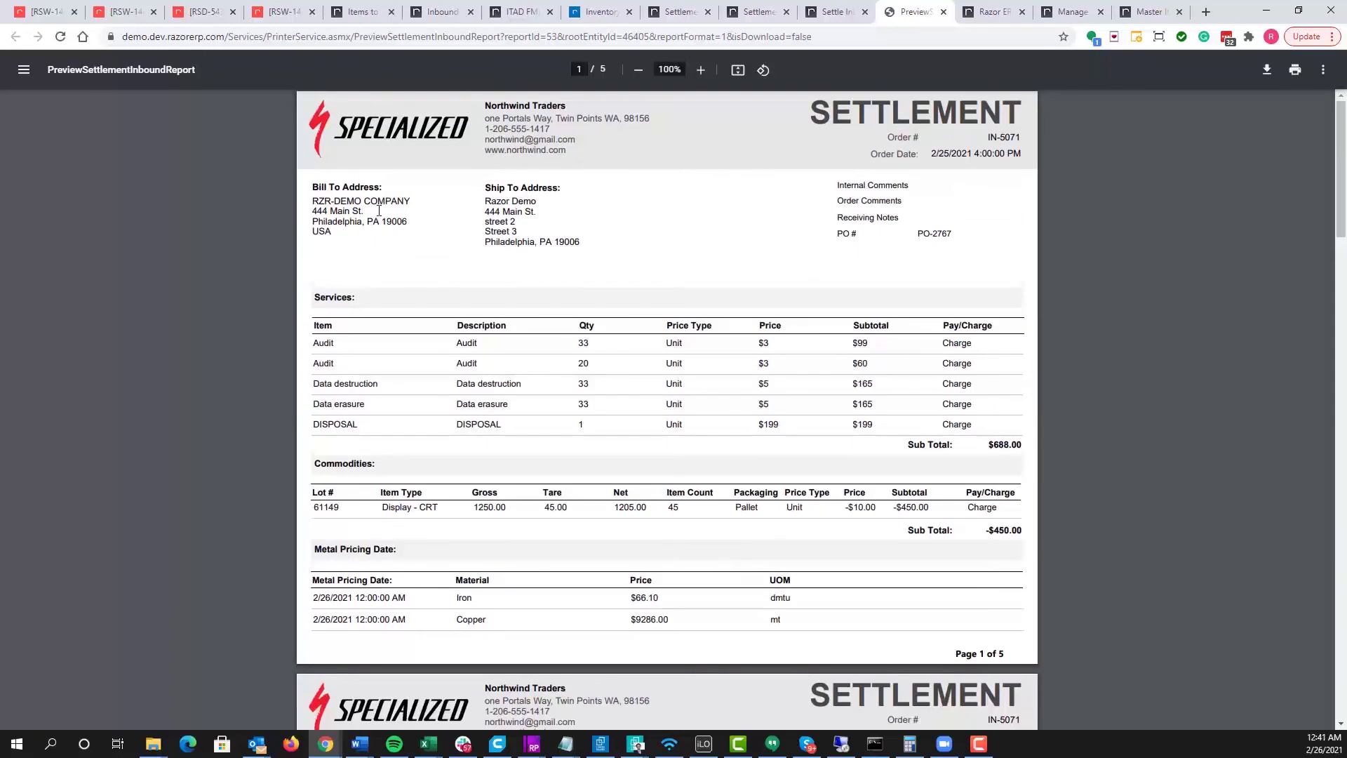